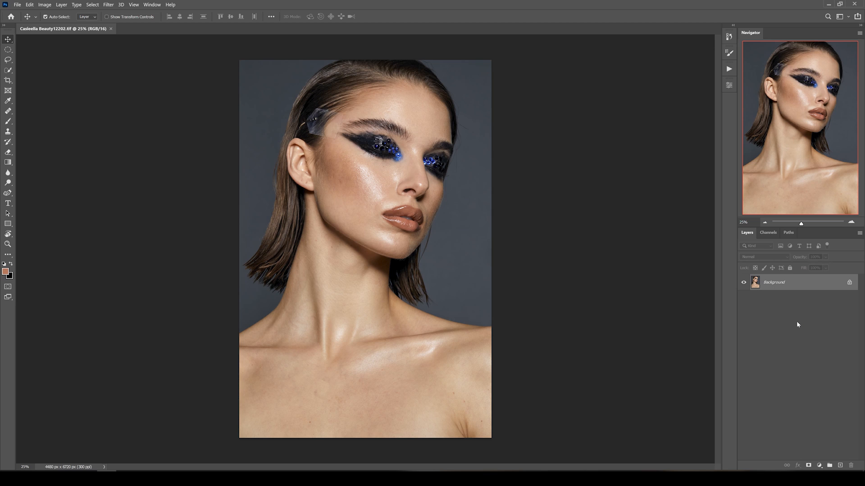
- Duplicate the background layer and open the copy in the Liquify filter
key(ctrl+j)
click(108, 5)
click(119, 69)
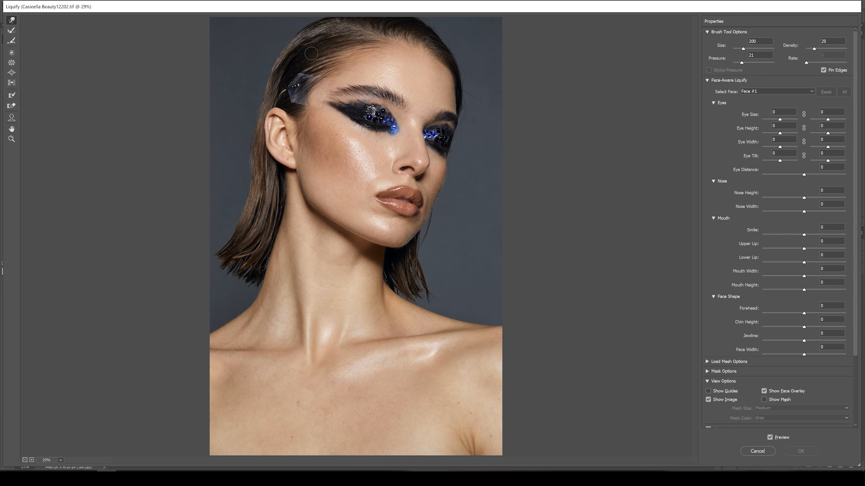
- Push the hair outline at the top of the head with Forward Warp and enlarge the brush to 1000
key(])
key(])
key(])
key(])
key(])
drag(321, 35, 309, 31)
key(])
key(])
key(])
key(])
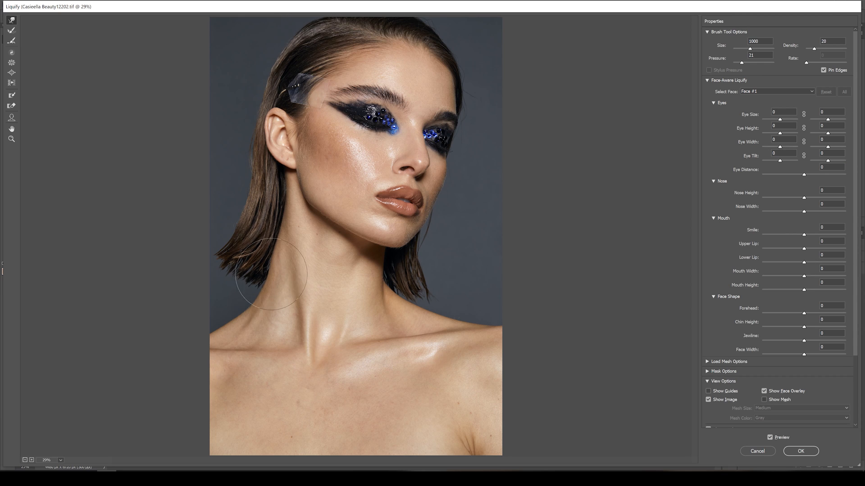
- Refine the hair ends and neck contours with the Forward Warp brush, reducing its size from 1000 to 600
key(ctrl+minus)
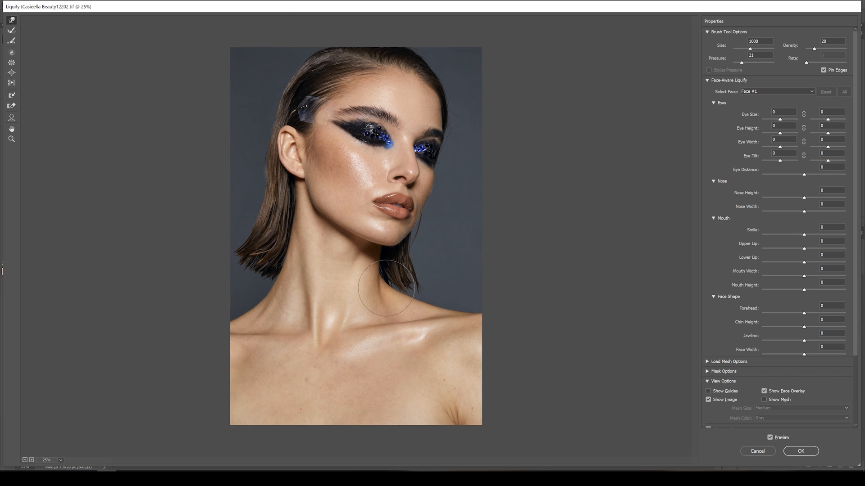
key(bracketleft)
key(bracketleft)
key(bracketleft)
key(bracketleft)
key(bracketleft)
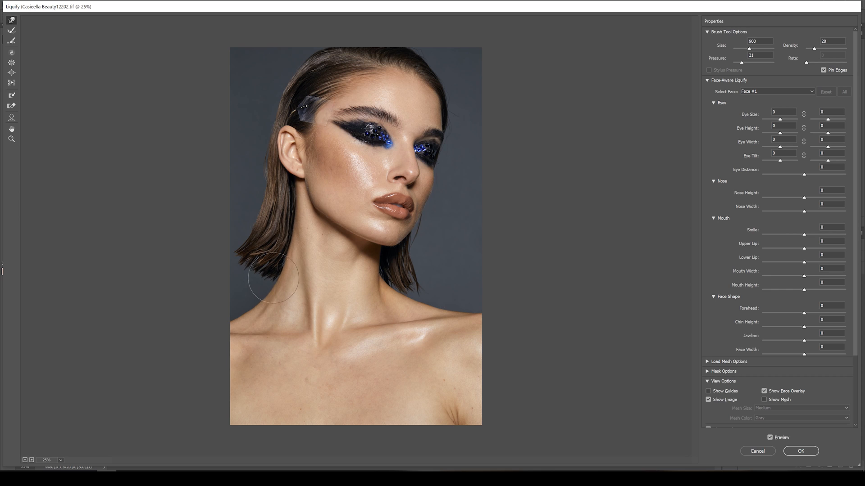
- Refine the head and face contours in close-up with Forward Warp, reducing the brush size to 250
key(ctrl+plus)
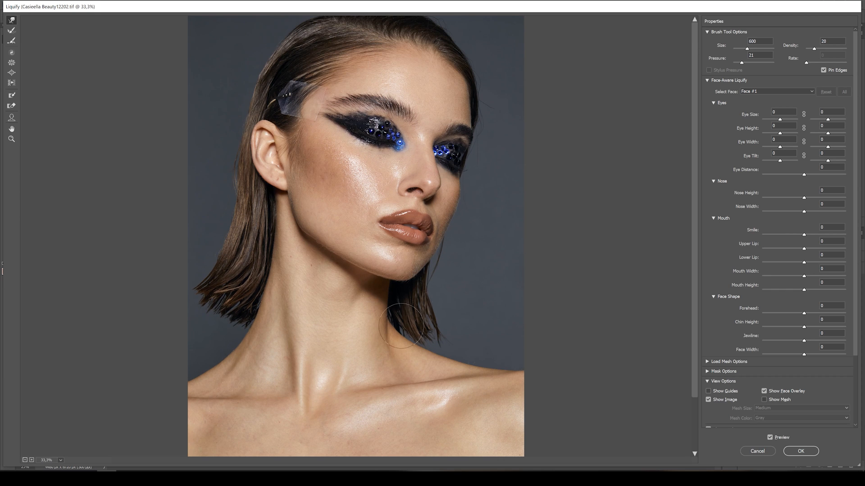
key(ctrl+plus)
key(bracketleft)
key(bracketleft)
key(bracketleft)
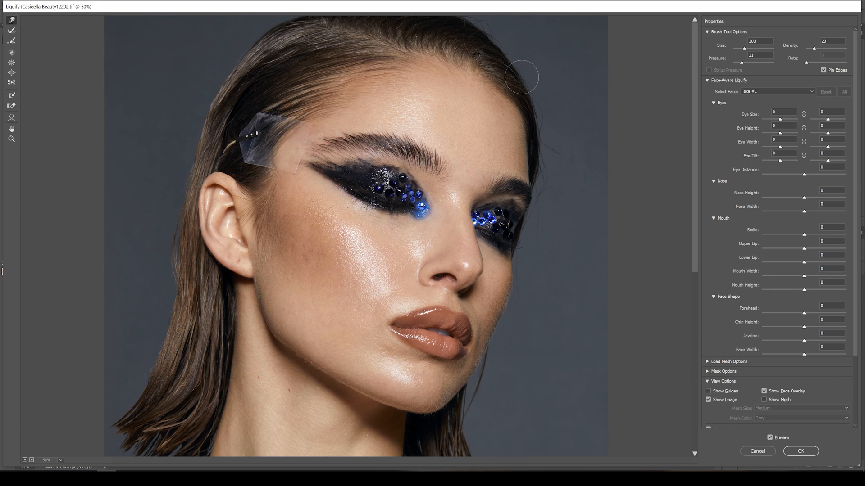
key(ctrl+plus)
key(bracketleft)
key(ctrl+minus)
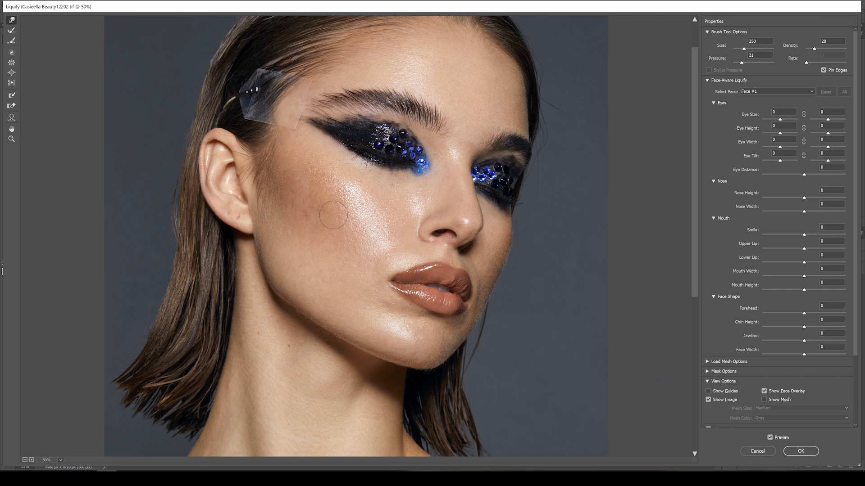
- Use the Face tool to set the lower lip to -19 and the jawline to -11
key(a)
key(ctrl+minus)
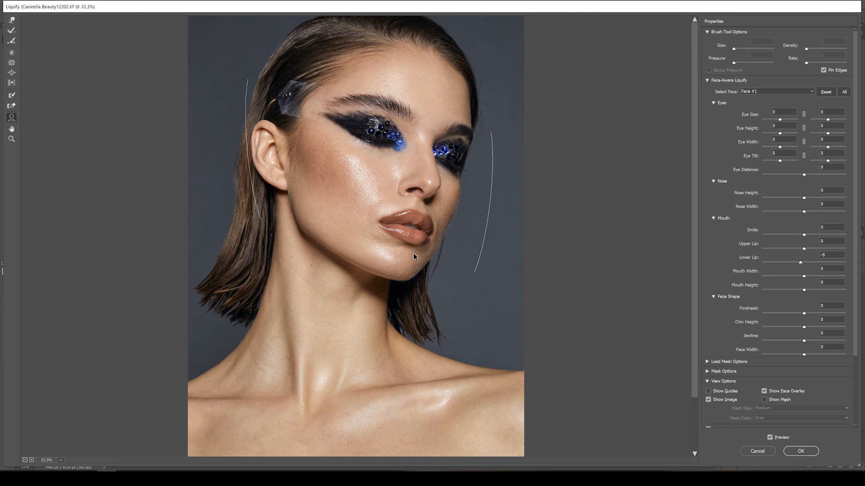
key(ctrl+minus)
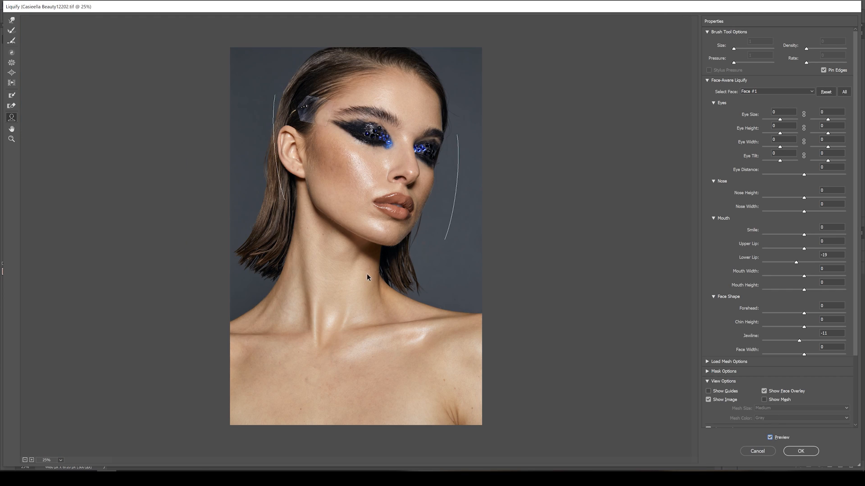
- Refine the neck area with the Forward Warp brush at size 1000 and apply the Liquify filter
key(w)
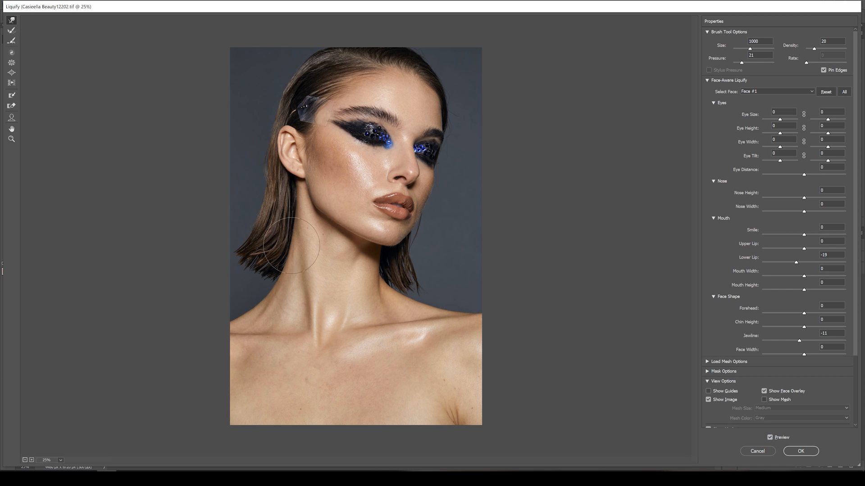
key(Return)
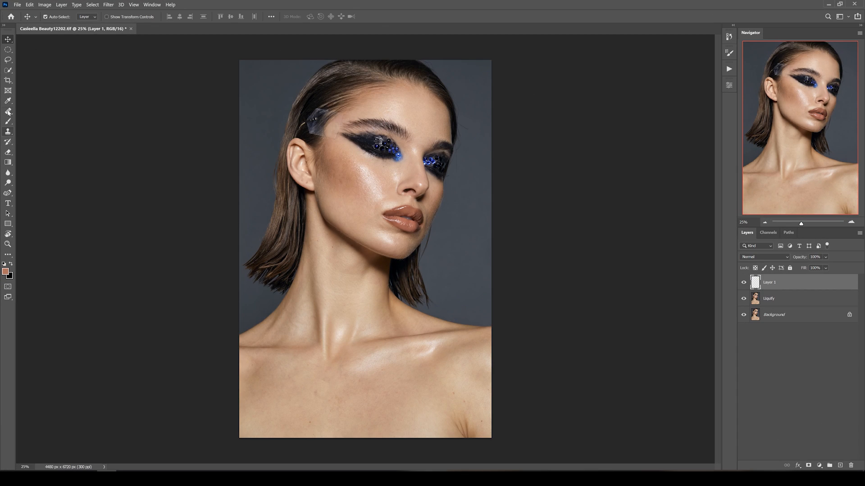
- Clone away stray hairs around the hair ends below the chin on a new empty layer above Liquify
click(8, 113)
click(42, 111)
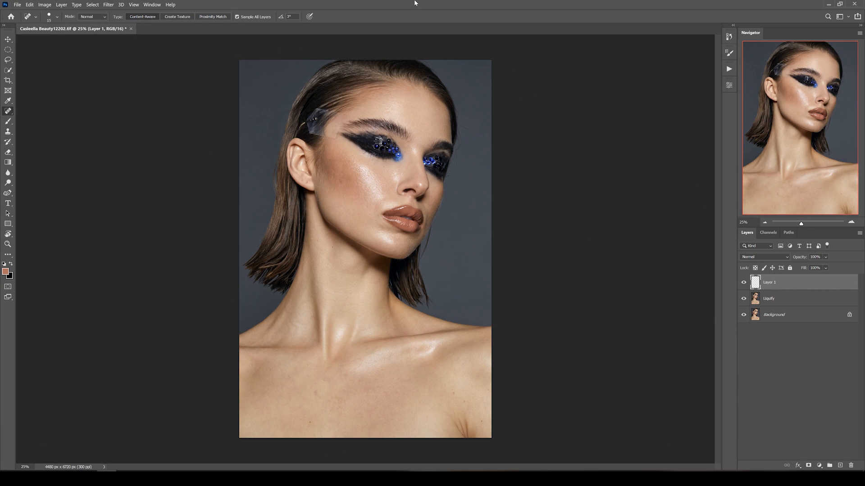
key(ctrl+plus)
key(ctrl+plus)
key(ctrl+plus)
key(ctrl+plus)
mouse_move(703, 410)
mouse_down()
mouse_move(412, 182)
mouse_move(456, 288)
mouse_up()
key(ctrl+plus)
key(s)
drag(353, 323, 351, 305)
key(e)
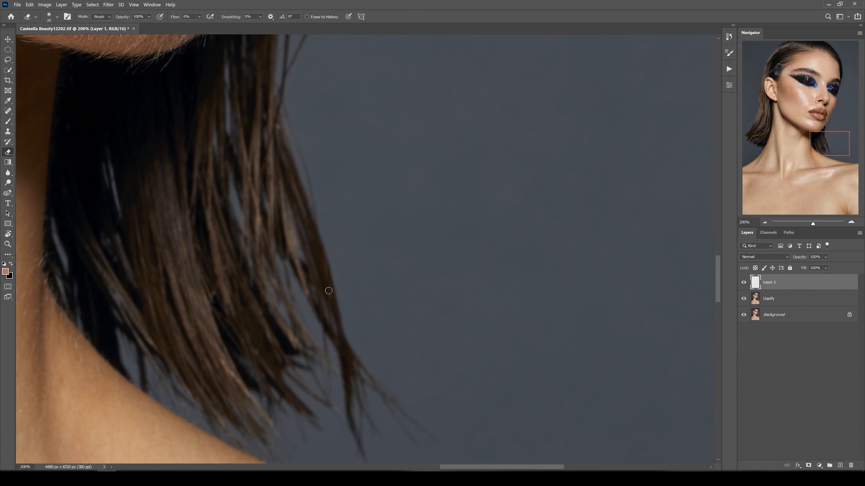
- Clone out the flyaway hairs beside the right eyebrow and forehead, and refine the edge with the Eraser at 100% flow
key(s)
scroll(340, 270, up, 15)
scroll(356, 268, right, 5)
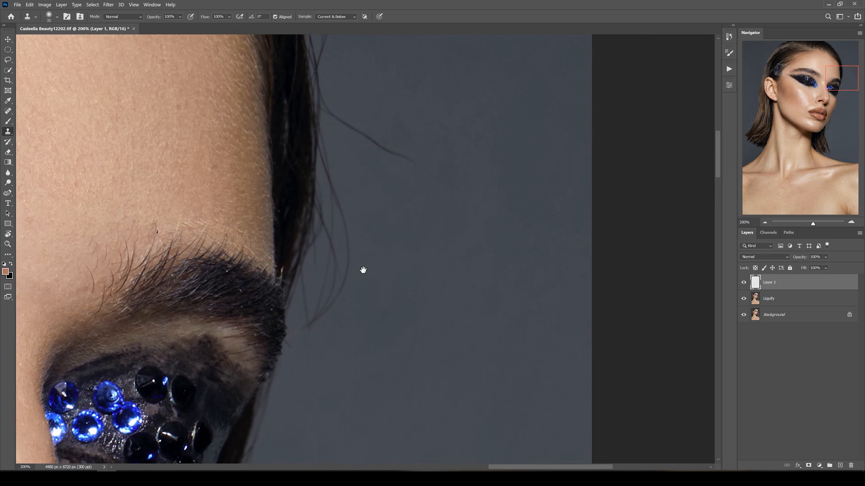
key(e)
scroll(351, 279, up, 2)
key(ctrl+plus)
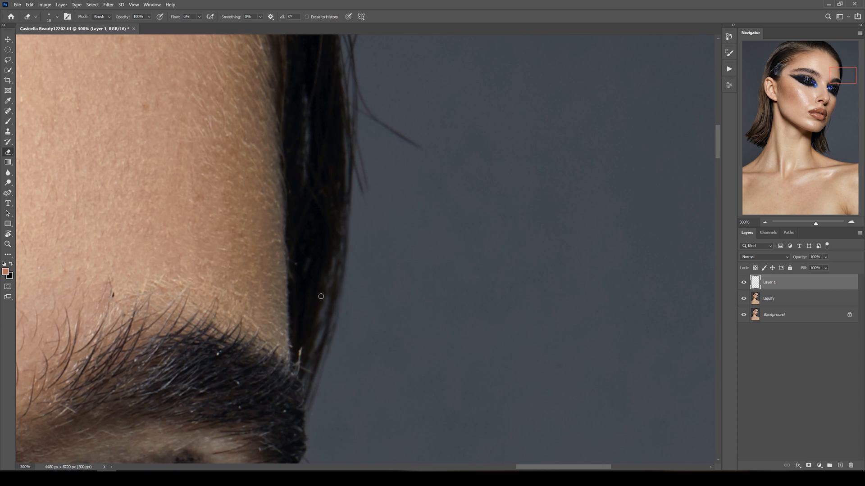
scroll(344, 170, up, 3)
key(bracketright)
key(shift+0)
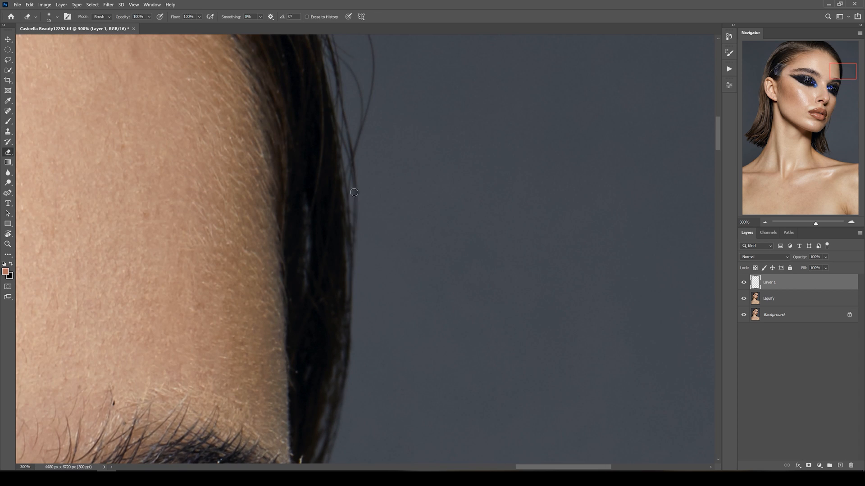
- Clean the hair edge beside the forehead with a smaller Eraser and clone out flyaways along the upper right of the head
key(ctrl+plus)
scroll(366, 293, up, 4)
key(bracketleft)
key(bracketleft)
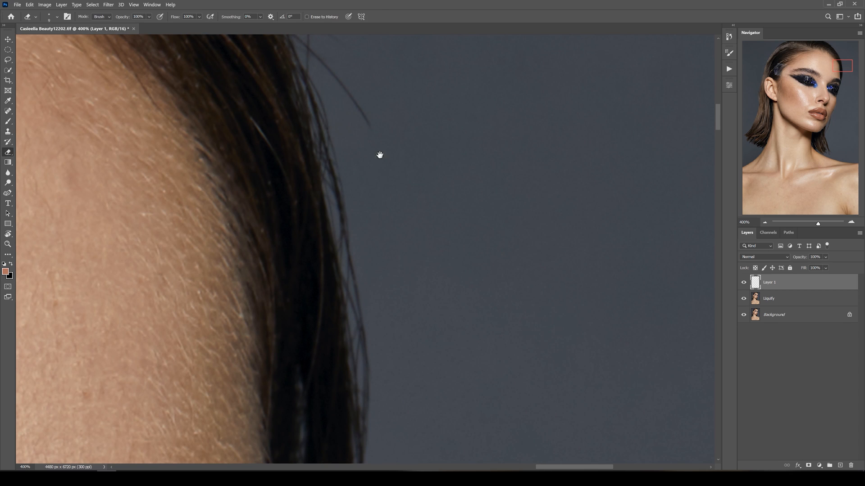
drag(380, 155, 387, 392)
key(s)
drag(325, 265, 393, 371)
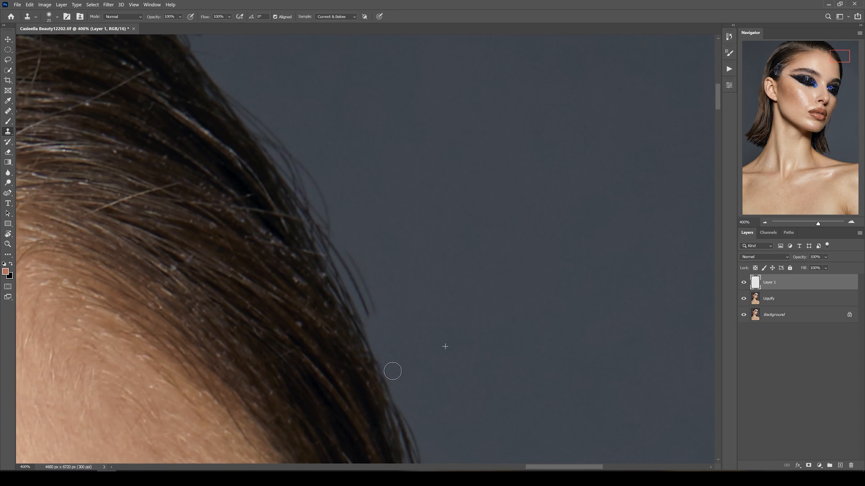
drag(363, 310, 323, 230)
drag(309, 215, 275, 147)
drag(292, 83, 309, 119)
drag(285, 190, 270, 168)
- Erase clone spill along the upper right hair edge to restore its natural outline
key(e)
drag(311, 244, 256, 168)
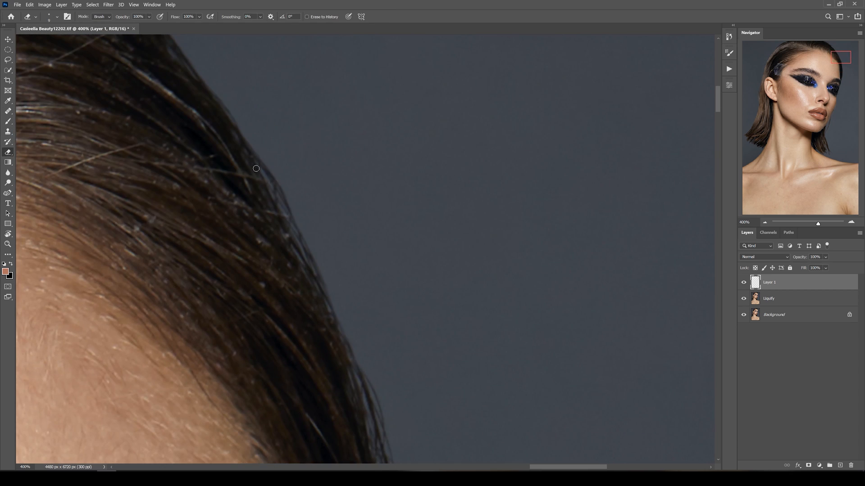
drag(329, 313, 340, 333)
drag(216, 131, 381, 392)
- Clone background over the looping flyaway hairs along the top of the head
key(j)
key(s)
mouse_move(329, 279)
mouse_down()
mouse_move(402, 346)
mouse_move(358, 300)
mouse_up()
drag(334, 251, 316, 223)
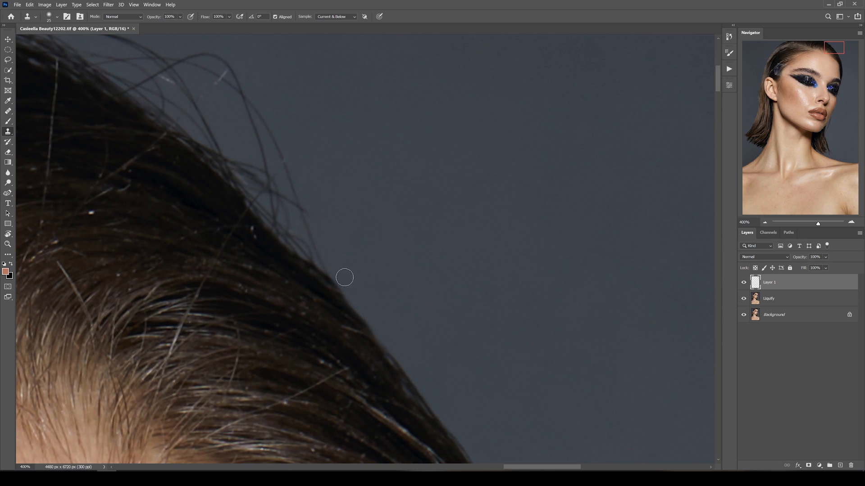
scroll(344, 277, up, 8)
scroll(345, 277, left, 8)
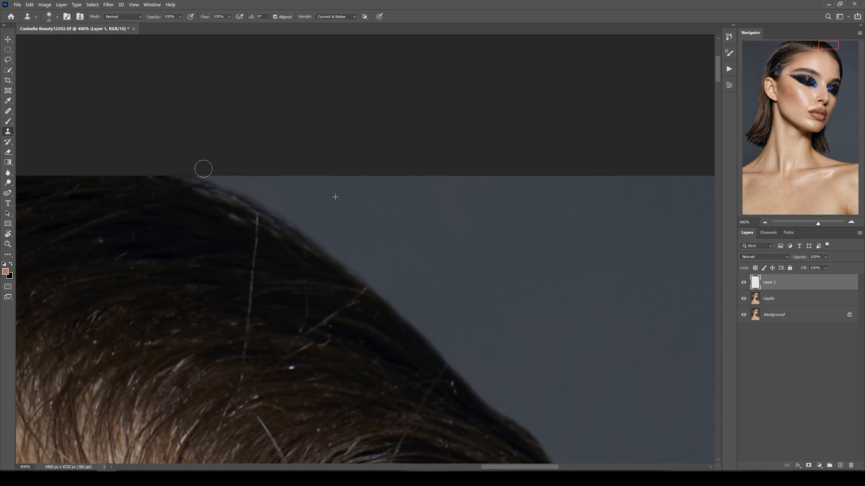
- Rotate the canvas and erase clone spill along the crown's hair edge, undoing the last change
key(r)
mouse_move(392, 289)
mouse_down()
mouse_move(264, 293)
mouse_move(320, 182)
mouse_up()
key(e)
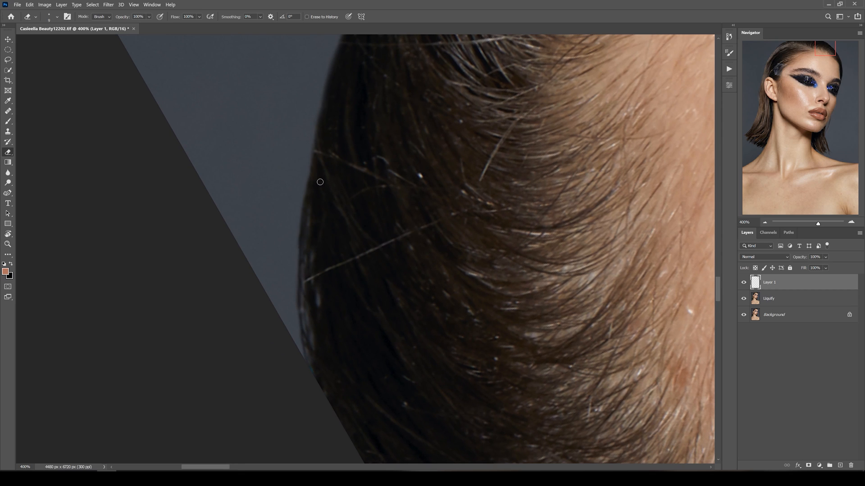
drag(318, 123, 303, 208)
drag(316, 214, 342, 341)
drag(344, 263, 379, 113)
drag(392, 106, 376, 228)
drag(352, 288, 383, 151)
mouse_move(383, 151)
mouse_down()
mouse_move(405, 95)
mouse_move(391, 178)
mouse_up()
key(ctrl+z)
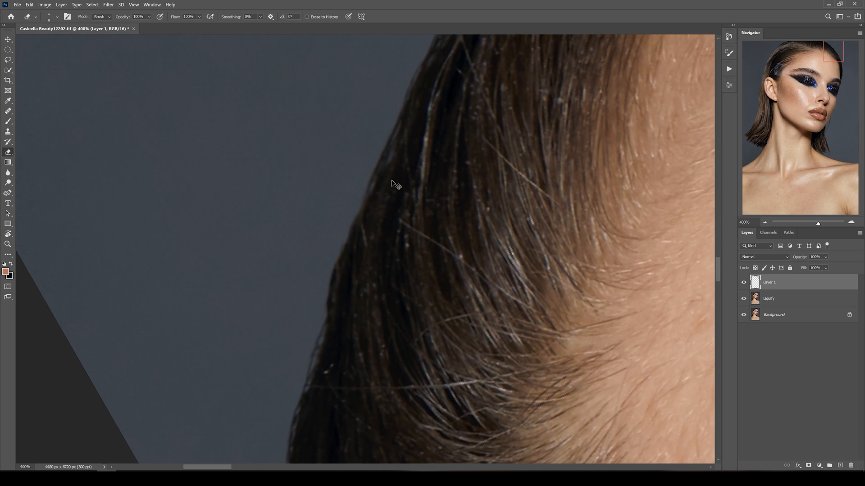
- Reset the canvas rotation and even out the background beside the upper right of the head with an enlarged Healing Brush
key(r)
key(Escape)
scroll(141, 227, up, 3)
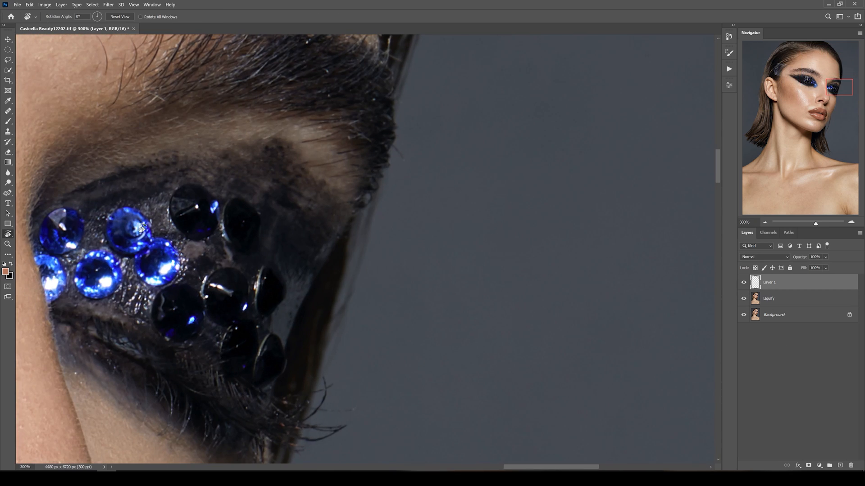
key(j)
key(ctrl+minus)
key(ctrl+minus)
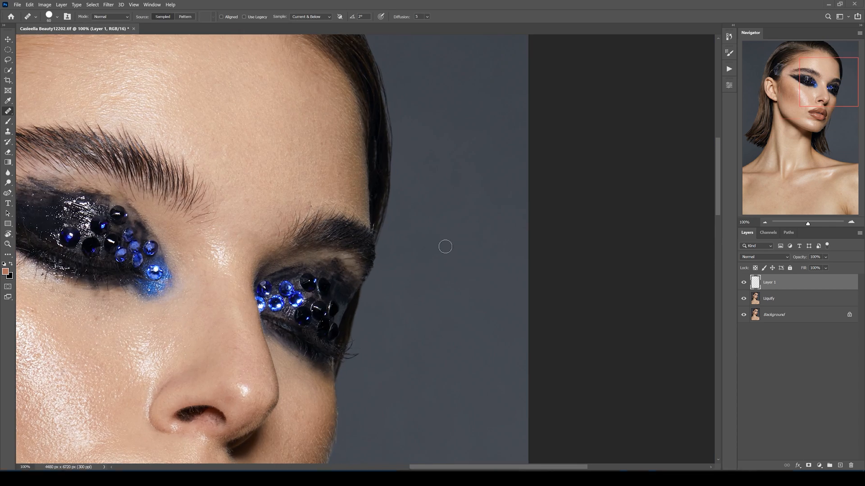
key(ctrl+minus)
scroll(418, 232, up, 3)
key(ctrl+plus)
key(ctrl+plus)
key(bracketright)
key(bracketright)
key(bracketright)
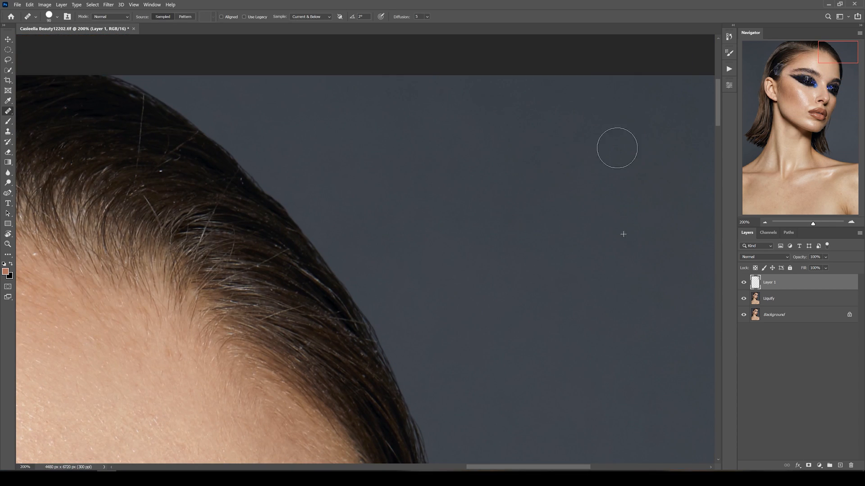
key(ctrl+minus)
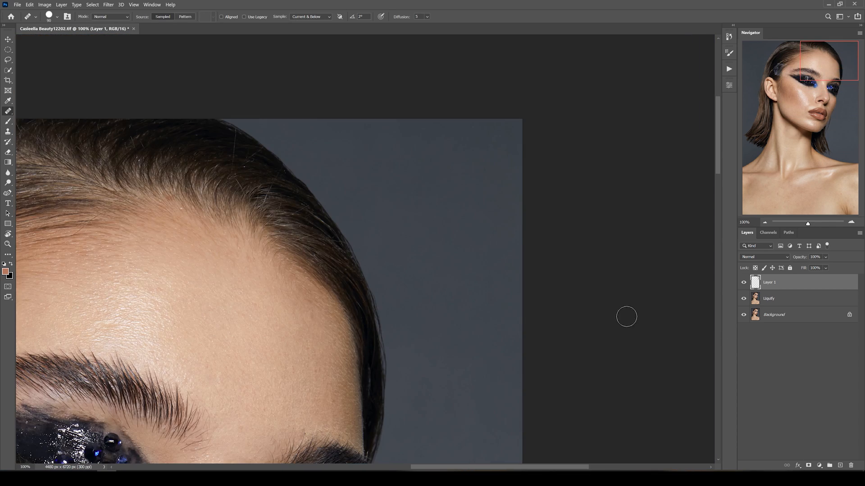
- Clone out the loose hair strands hanging beside the chin and jaw
key(ctrl+minus)
scroll(708, 264, down, 10)
key(ctrl+plus)
key(ctrl+plus)
key(ctrl+plus)
key(s)
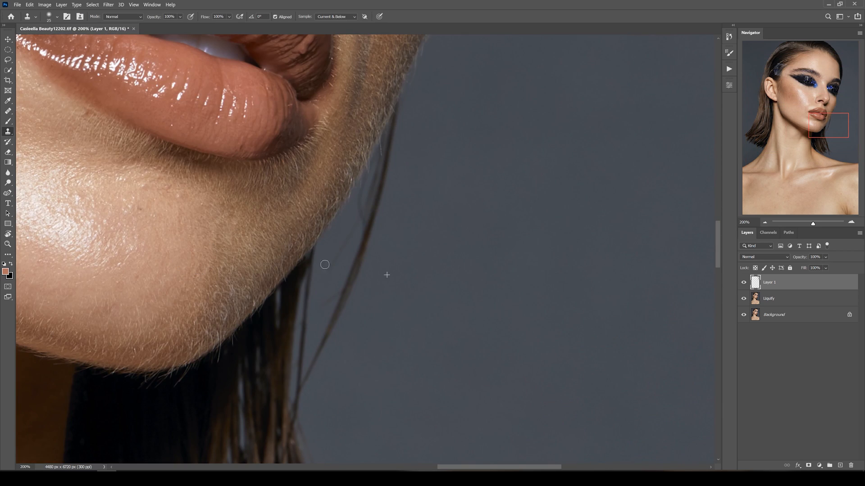
scroll(396, 218, down, 8)
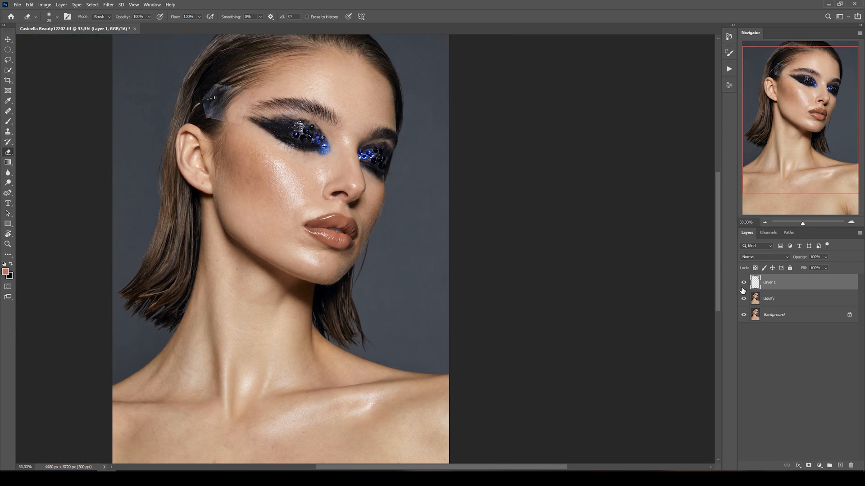
- Clean the remaining strand beside the jaw and smooth the background there with the Healing Brush
scroll(387, 215, up, 7)
drag(379, 194, 387, 215)
key(bracketright)
key(j)
scroll(411, 273, down, 2)
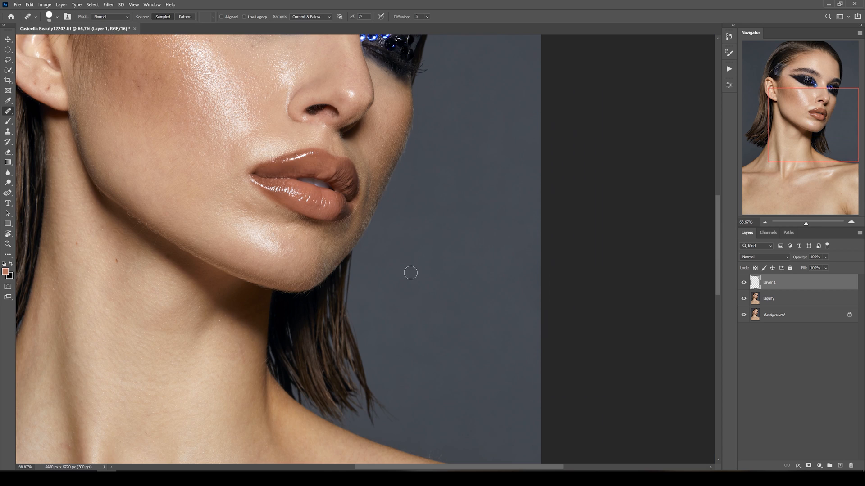
scroll(379, 230, down, 2)
- Clone out flyaway hairs along the outer edge of the hair on the image's left side
scroll(409, 261, up, 8)
key(s)
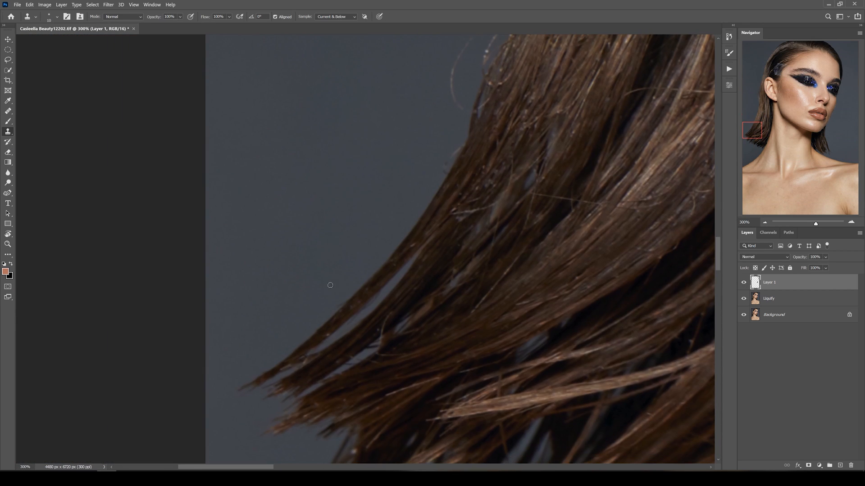
drag(394, 176, 393, 202)
scroll(384, 212, up, 3)
scroll(384, 213, right, 2)
scroll(394, 233, up, 10)
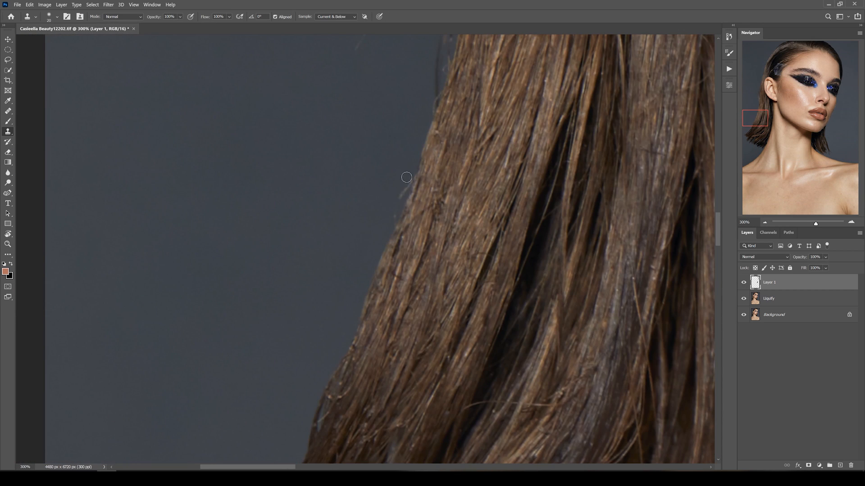
- Clone background over the stray hairs crossing the backdrop beside the ear
scroll(387, 216, right, 2)
scroll(344, 315, up, 3)
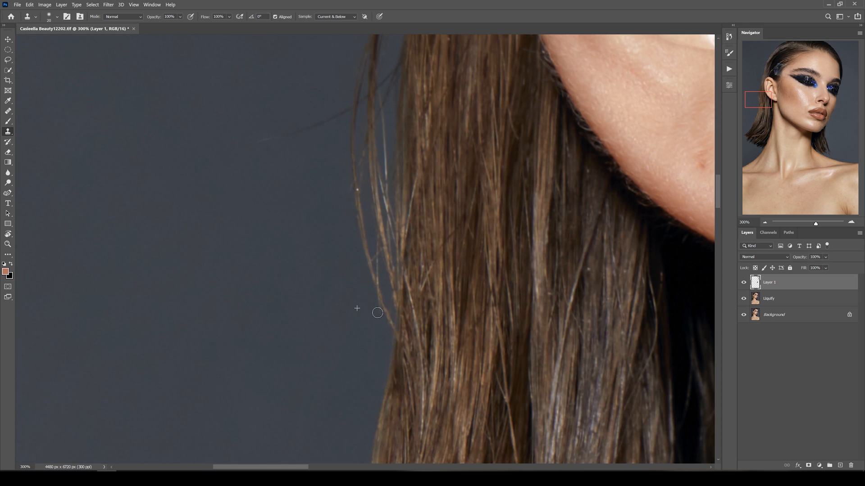
scroll(383, 288, up, 3)
scroll(396, 262, left, 2)
scroll(372, 212, up, 5)
scroll(373, 212, left, 2)
scroll(377, 230, right, 3)
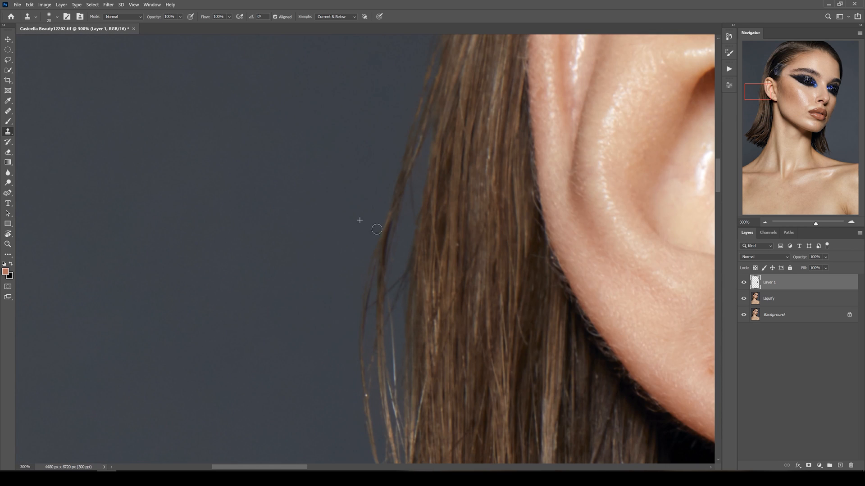
- Clone background over the fine flyaway hairs beside the outer edge of the hair at earlobe level, using a smaller brush
scroll(387, 243, down, 4)
key(bracketleft)
key(bracketleft)
key(bracketleft)
scroll(352, 287, up, 3)
scroll(361, 279, left, 1)
key(bracketleft)
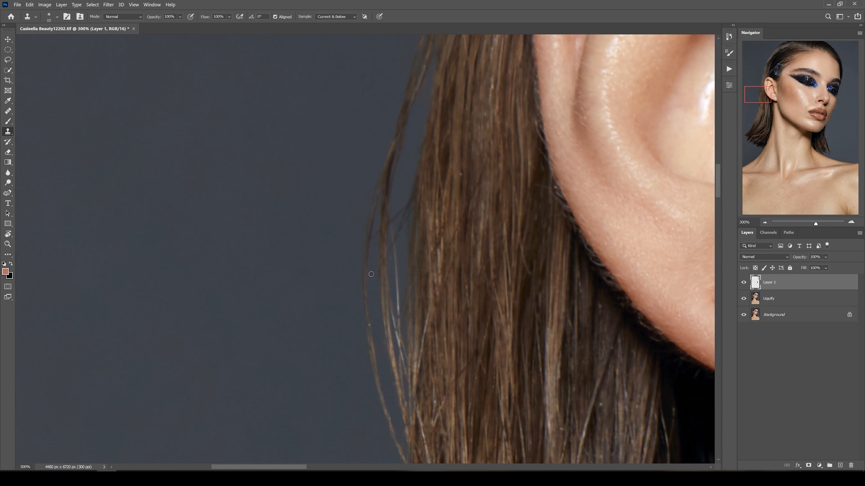
scroll(348, 230, up, 2)
alt+click(345, 233)
key(bracketleft)
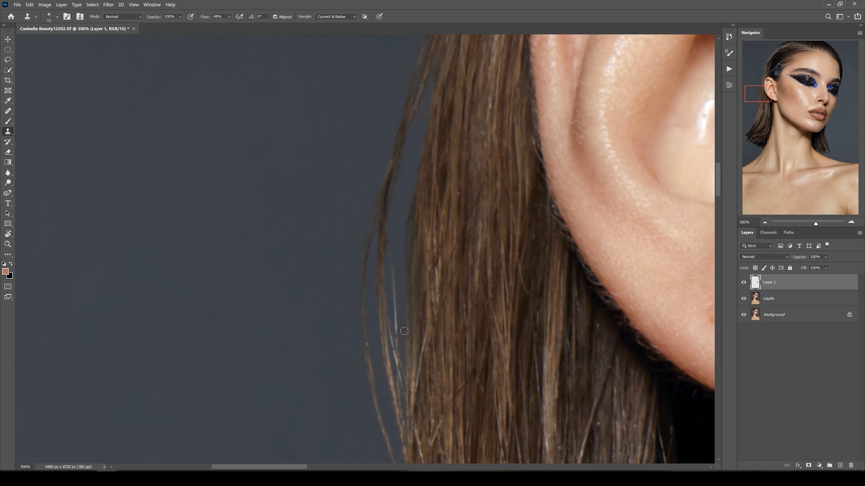
- Clone out stray hairs along the outer contour of the hair from above the ear up to the crown
scroll(396, 310, right, 3)
scroll(383, 270, down, 1)
scroll(370, 234, up, 2)
scroll(350, 233, up, 3)
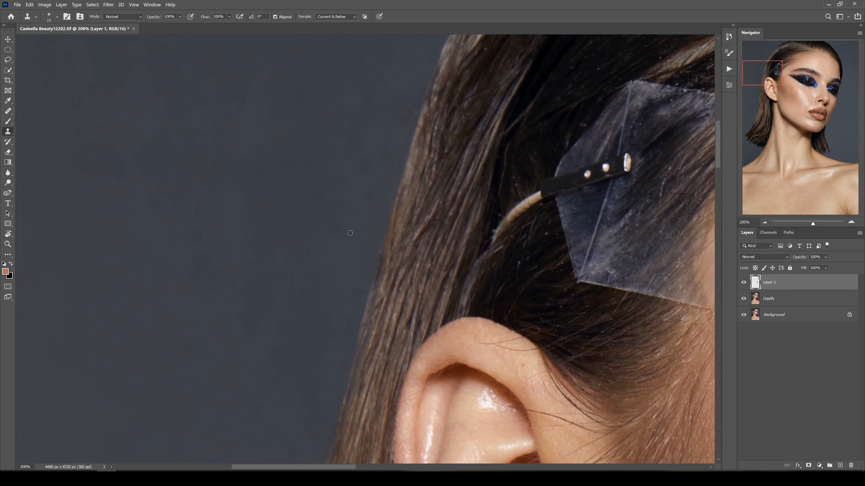
scroll(355, 206, up, 5)
scroll(347, 214, right, 3)
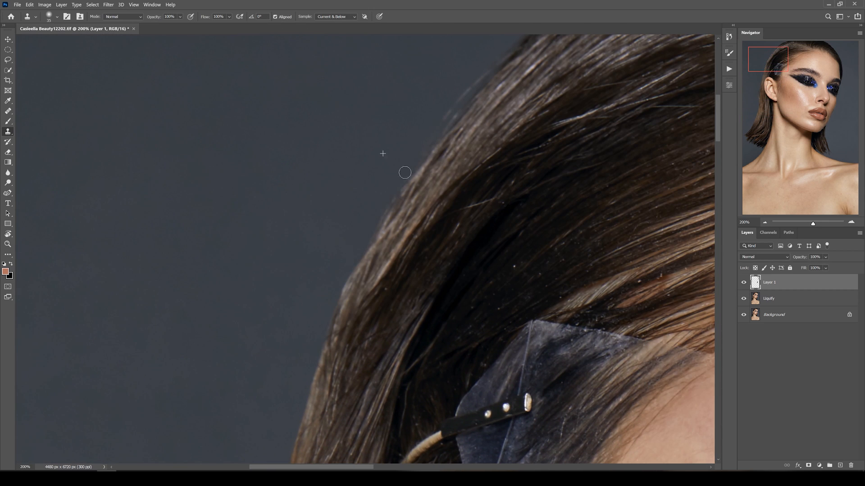
scroll(360, 193, up, 6)
scroll(380, 217, down, 3)
scroll(454, 286, down, 1)
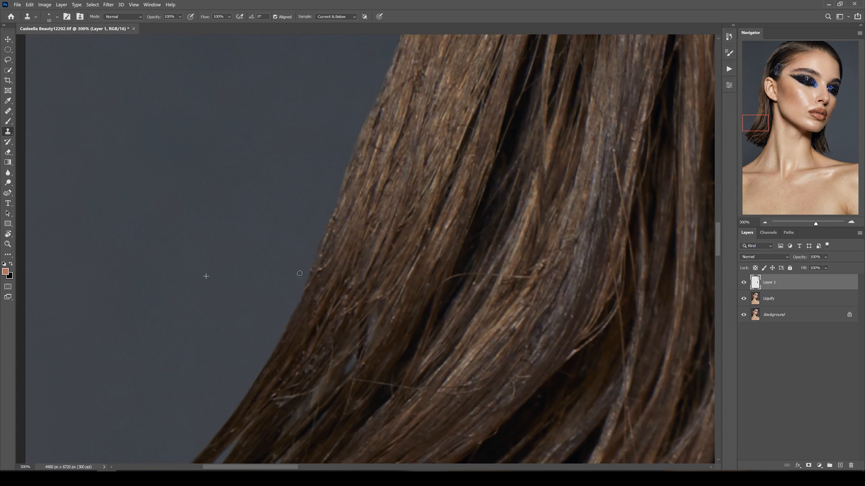
scroll(203, 274, up, 5)
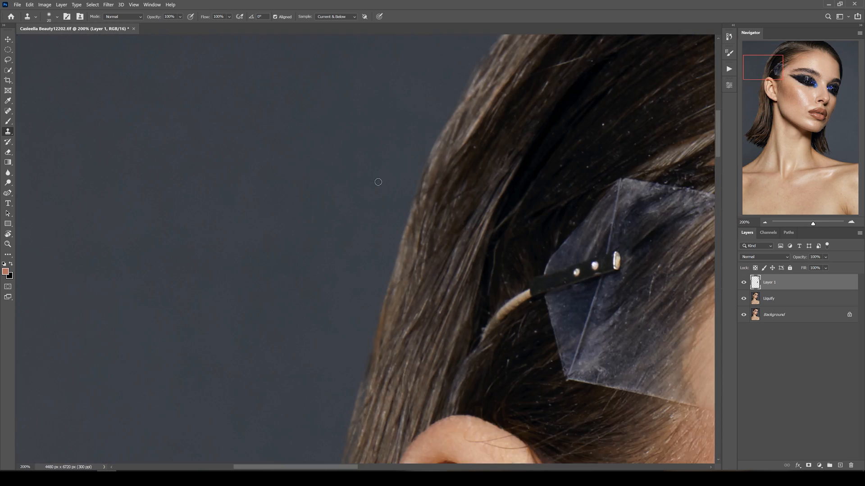
- Remove the stray strands crossing the lower lengths of the hair on the image's left side with the Spot Healing Brush
scroll(377, 184, down, 5)
scroll(365, 235, up, 2)
scroll(365, 234, right, 1)
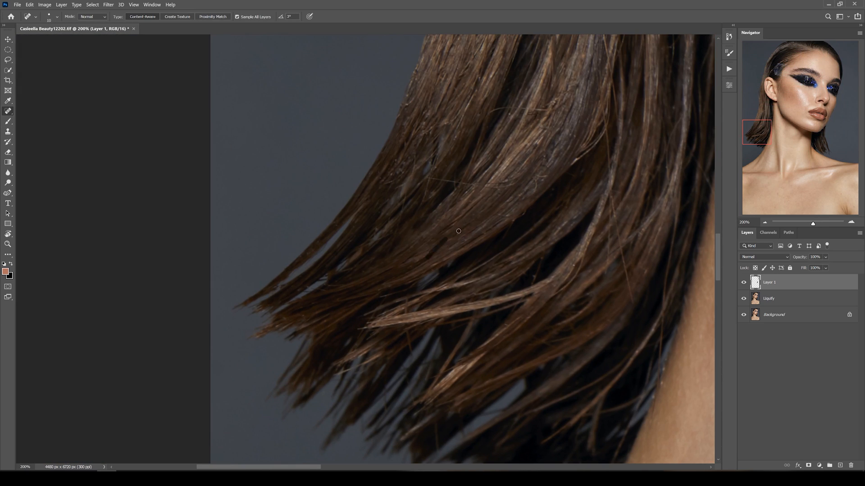
scroll(454, 189, up, 2)
scroll(454, 189, right, 1)
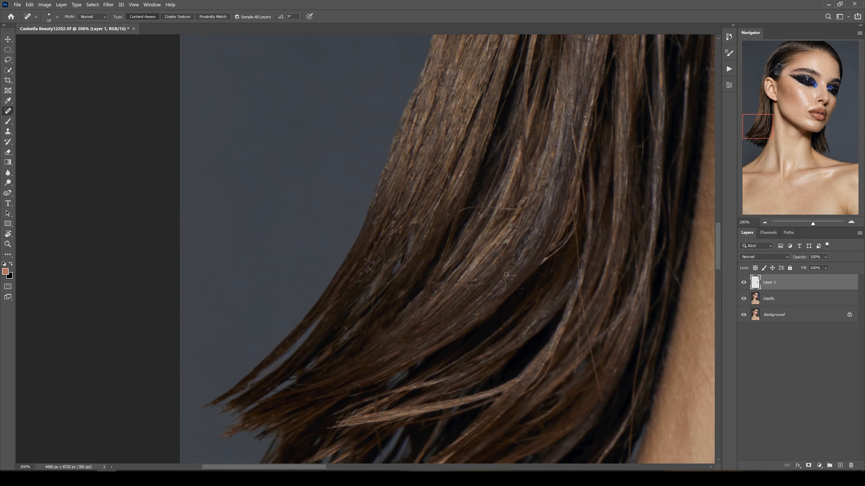
drag(585, 357, 582, 299)
key(ctrl+minus)
key(bracketright)
scroll(477, 402, up, 5)
scroll(477, 402, right, 2)
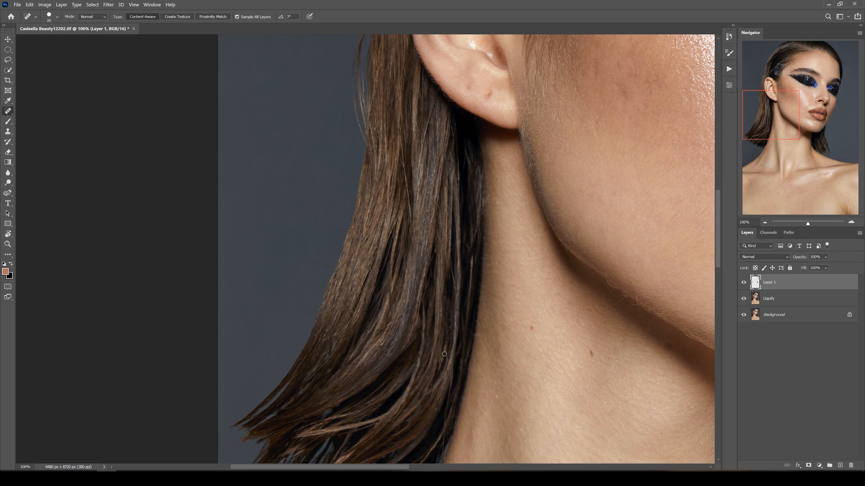
- Heal the stray strands running across the hair below the ear and beside the neck with a fine brush
key(ctrl+plus)
key(bracketleft)
key(bracketleft)
scroll(459, 324, right, 2)
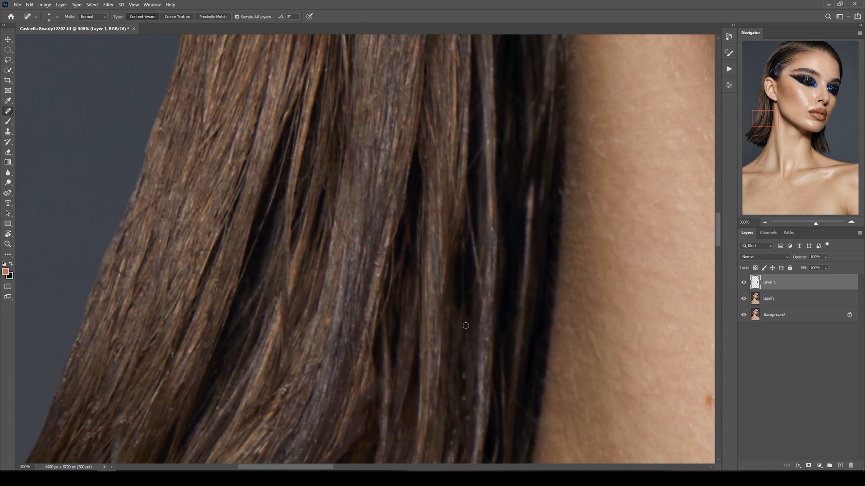
scroll(505, 196, up, 4)
scroll(505, 196, left, 3)
key(bracketright)
key(bracketleft)
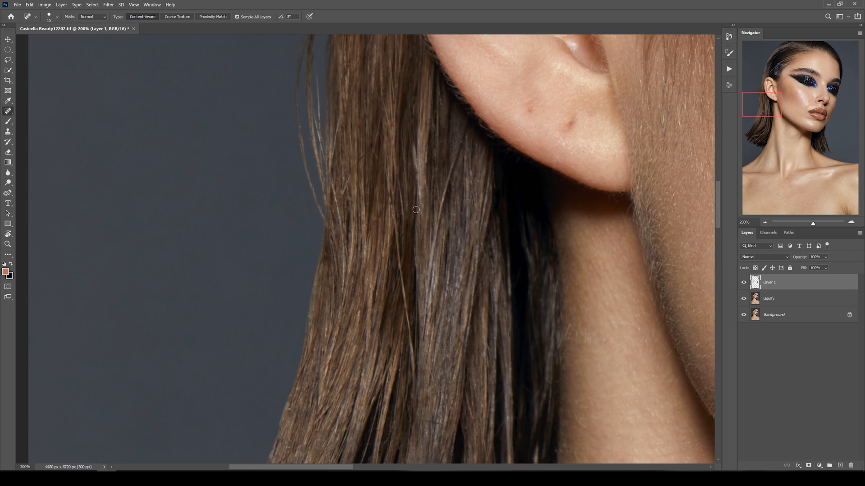
key(ctrl+minus)
key(ctrl+minus)
key(ctrl+minus)
drag(446, 389, 438, 354)
key(ctrl+plus)
key(ctrl+plus)
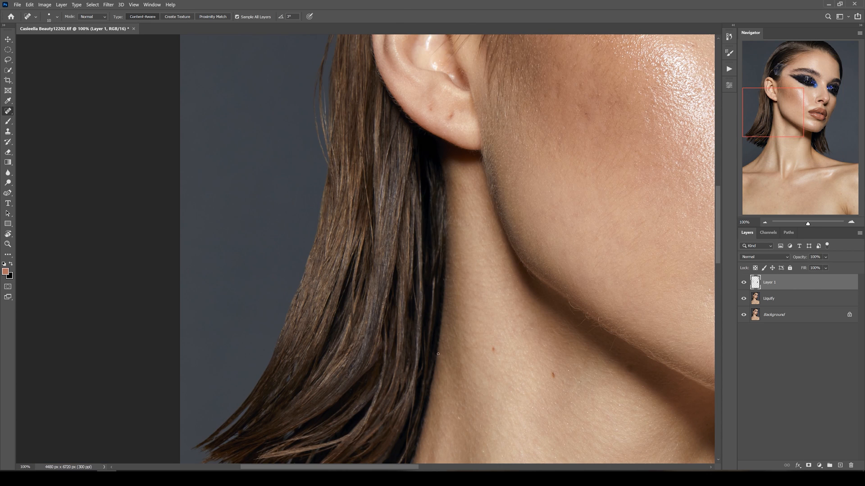
- Heal the light stray hairs crossing the dark hair above the hair clip and toward the crown
drag(401, 174, 400, 352)
key(ctrl+plus)
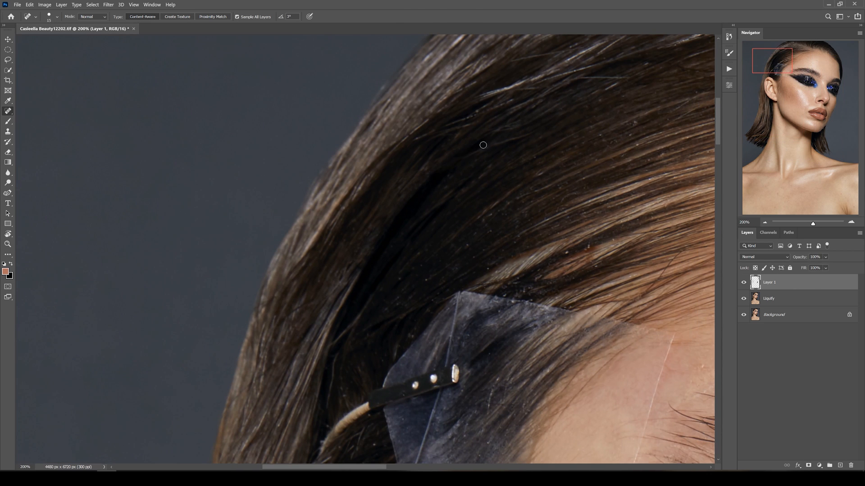
drag(480, 143, 534, 144)
mouse_move(458, 121)
mouse_down()
mouse_move(420, 126)
mouse_move(301, 234)
mouse_up()
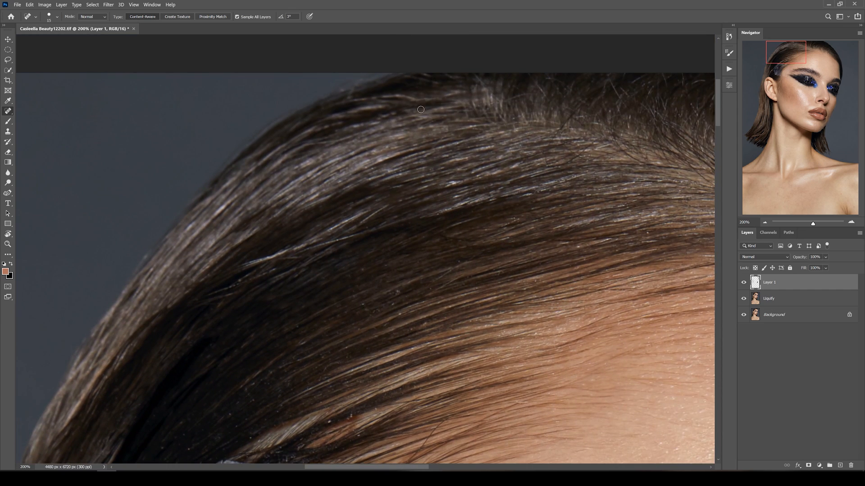
drag(382, 412, 362, 239)
mouse_move(78, 359)
mouse_down()
mouse_move(171, 303)
mouse_move(169, 330)
mouse_up()
drag(215, 247, 332, 195)
drag(315, 281, 309, 287)
- Heal stray hairs in the dark hair beside the forehead on the image's right side
key(ctrl+minus)
key(ctrl+minus)
key(ctrl+minus)
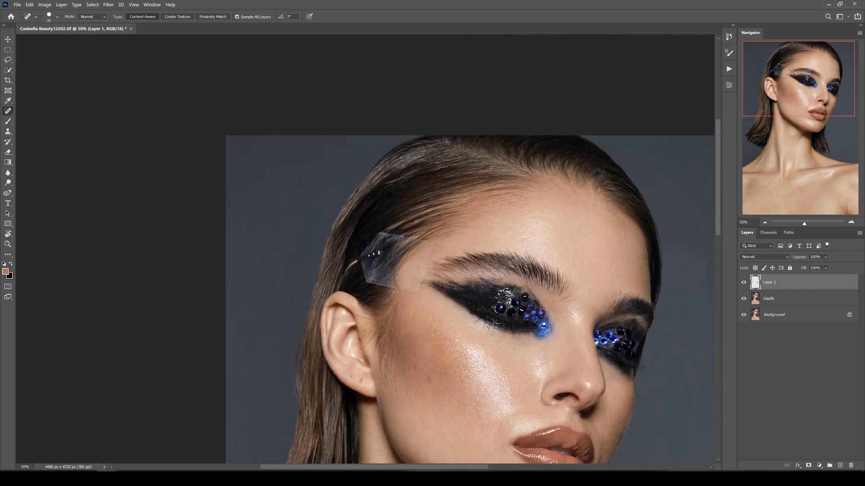
drag(541, 441, 478, 173)
key(ctrl+plus)
key(ctrl+plus)
key(ctrl+plus)
key(bracketleft)
mouse_move(468, 400)
mouse_down()
mouse_move(499, 272)
mouse_move(428, 285)
mouse_up()
drag(372, 206, 381, 219)
drag(406, 263, 405, 320)
drag(396, 329, 397, 400)
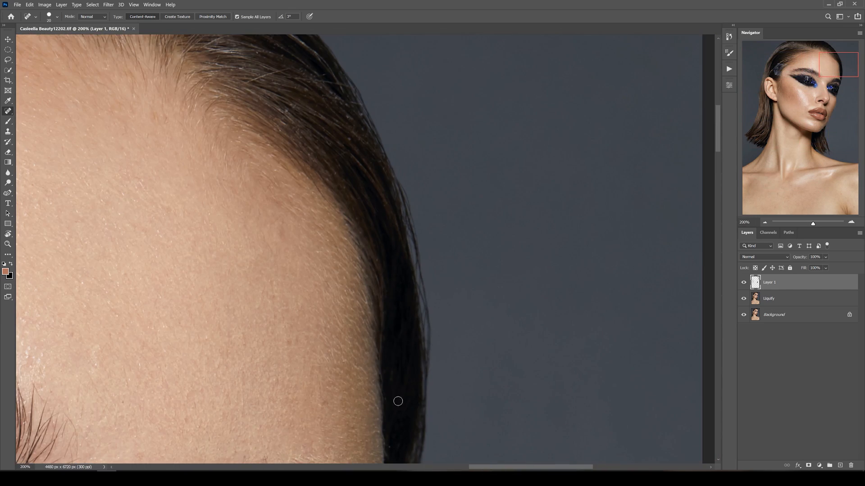
- Heal the fine light hairs crossing the upper hairline on the image's right side with a smaller brush
drag(333, 60, 392, 219)
drag(388, 216, 451, 288)
drag(448, 272, 407, 287)
key(ctrl+plus)
drag(468, 295, 241, 178)
key(bracketleft)
drag(256, 228, 266, 238)
drag(286, 197, 293, 202)
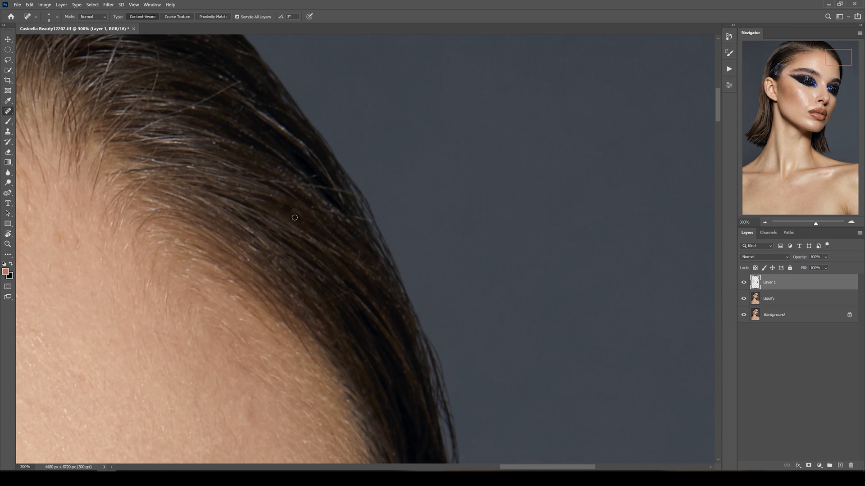
drag(286, 153, 402, 243)
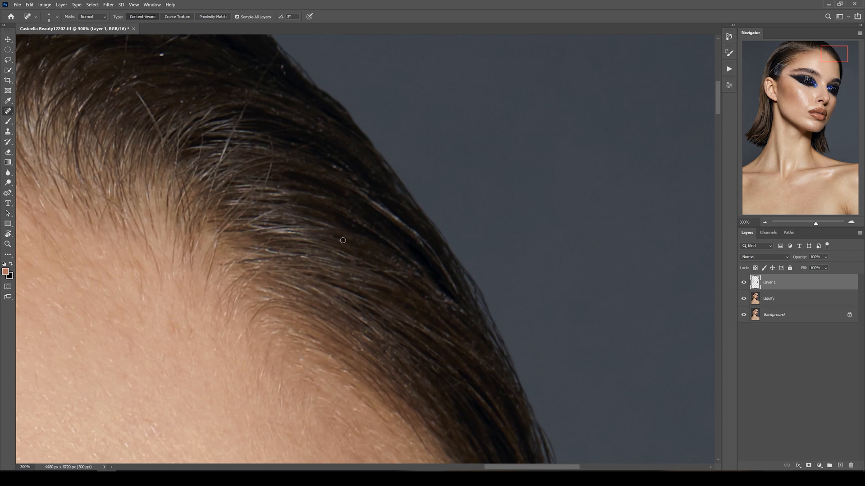
drag(205, 170, 319, 256)
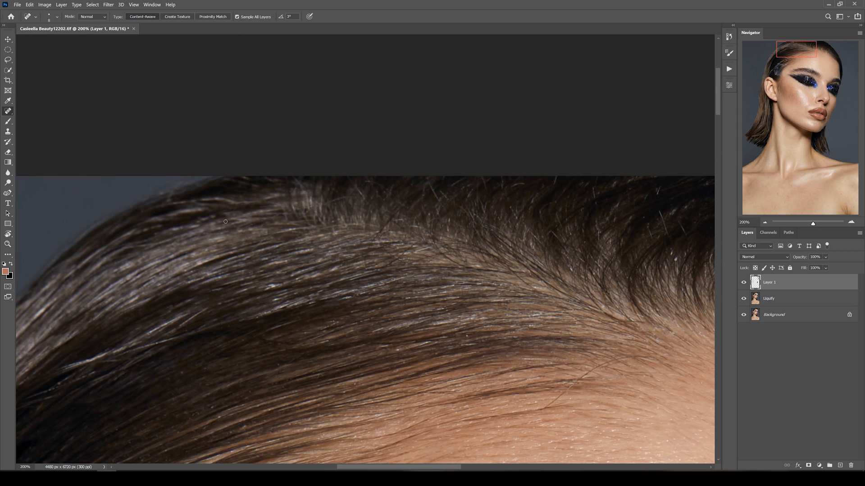
- Heal the short upright flyaway hairs along the top of the head and the parting
drag(512, 187, 397, 204)
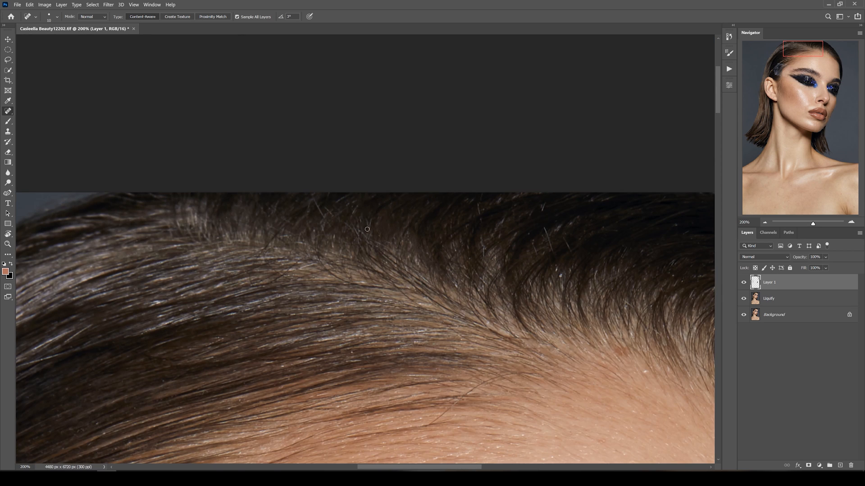
drag(310, 201, 323, 221)
drag(568, 219, 428, 212)
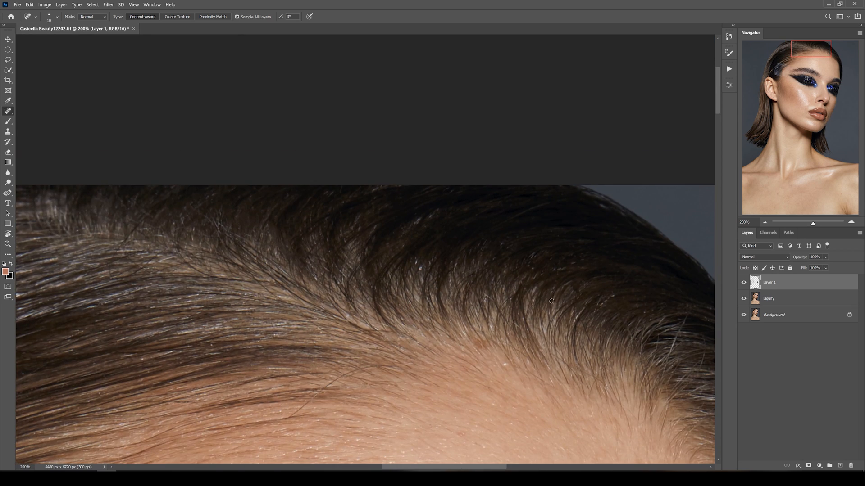
scroll(551, 301, down, 2)
key(bracketright)
space+drag(128, 298, 359, 244)
key(bracketright)
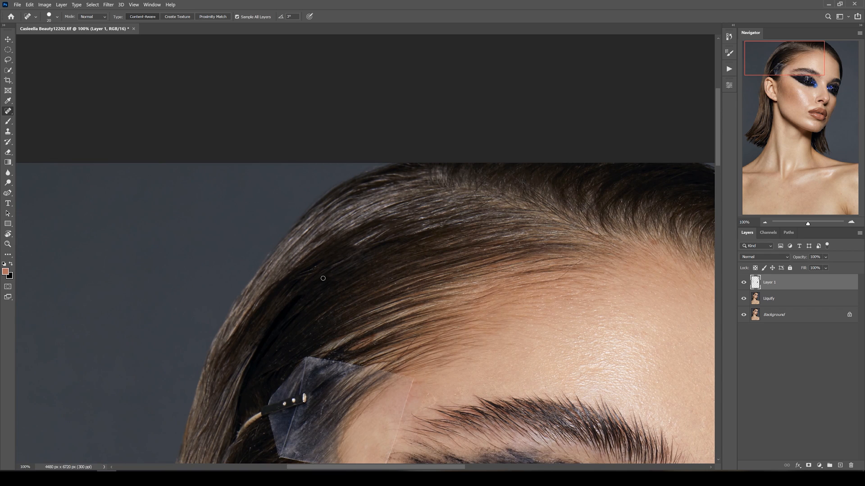
- Spot-heal small marks and stray hairs on the neck and shoulder on the image's left side
scroll(323, 278, down, 3)
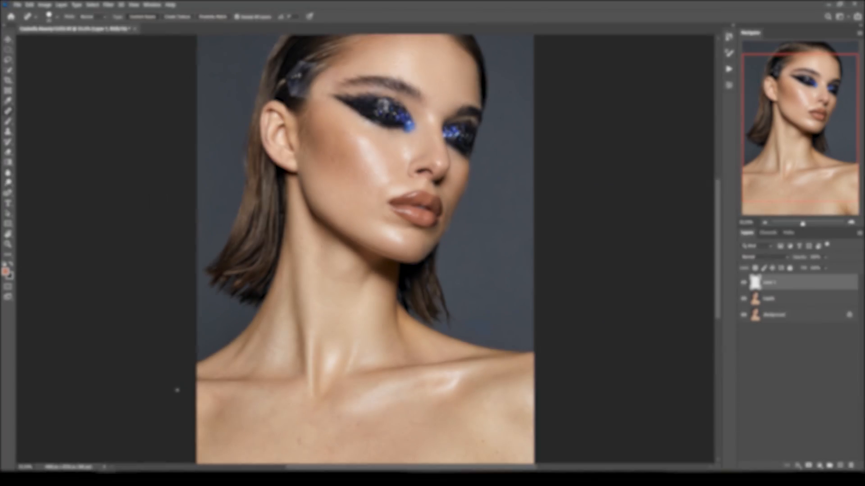
scroll(288, 361, up, 5)
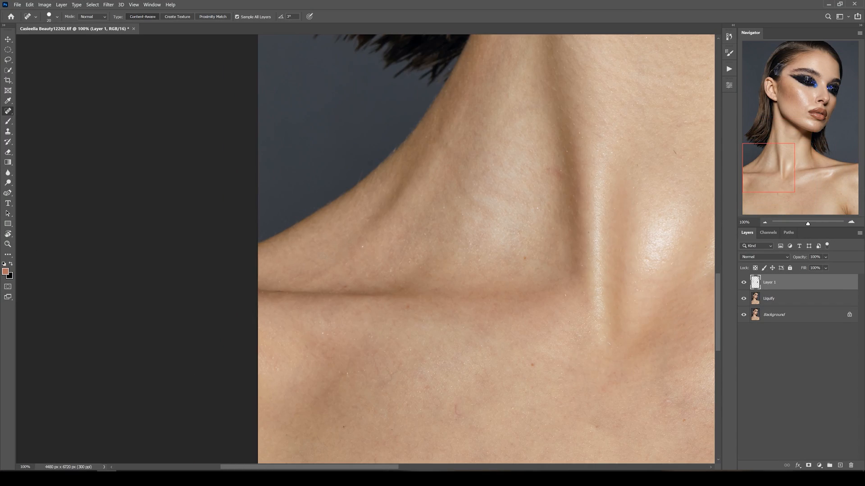
key(ctrl+minus)
key(bracketright)
key(bracketright)
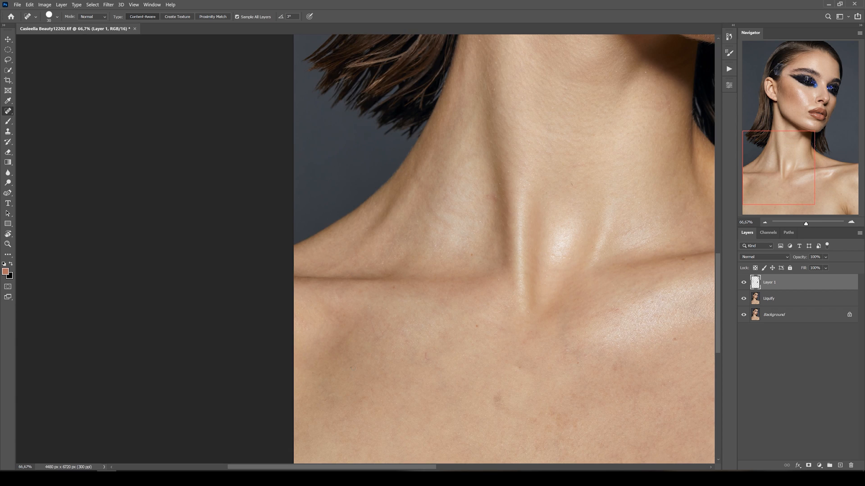
- Heal the tiny stray hairs along the shoulder edge on the image's right side
space+drag(476, 326, 426, 252)
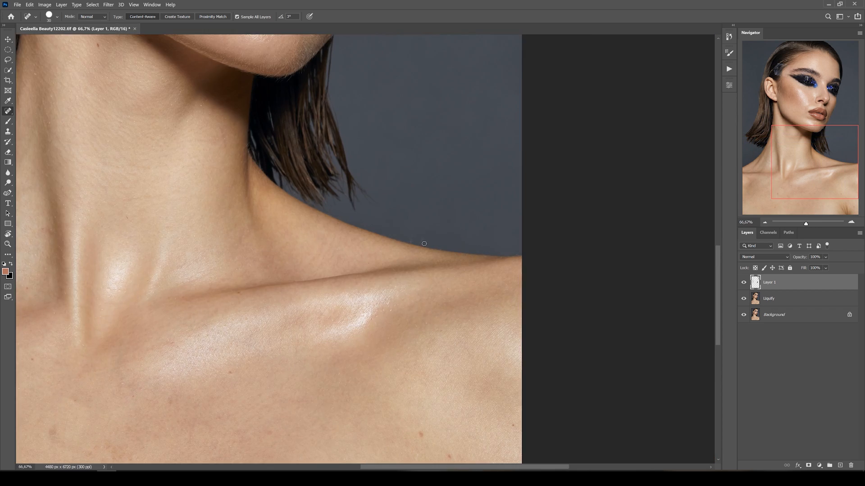
scroll(496, 264, up, 2)
scroll(328, 236, down, 3)
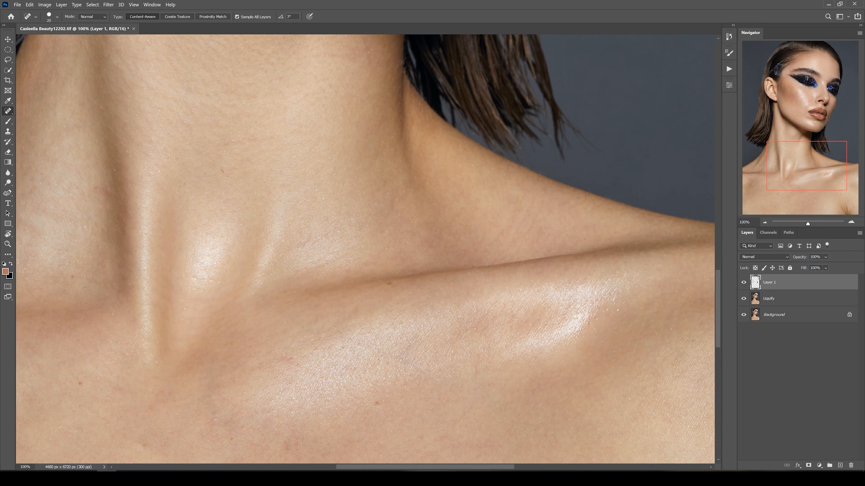
key(bracketright)
key(bracketright)
key(bracketright)
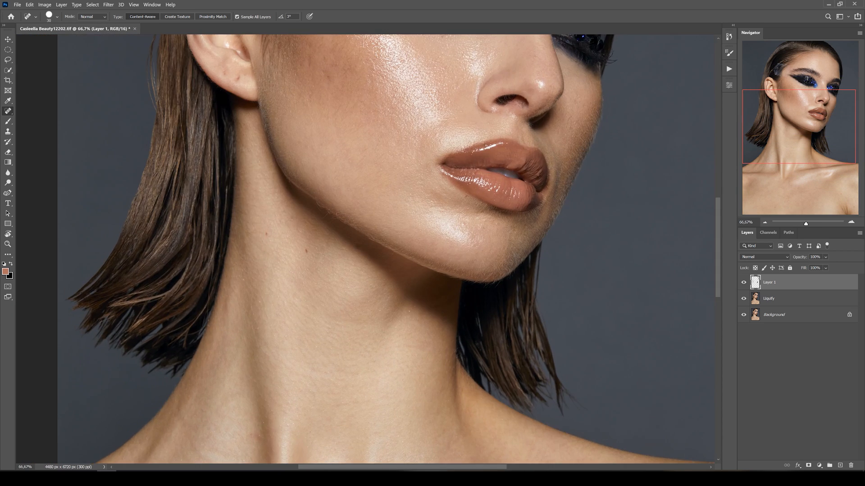
- Remove the longer fuzzy hairs sticking out along the middle of the jawline with the Spot Healing Brush
scroll(253, 204, up, 2)
drag(268, 224, 254, 204)
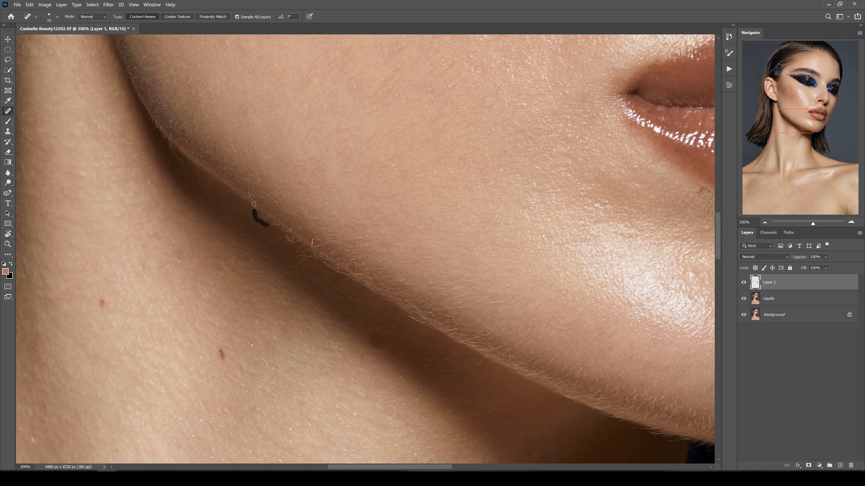
drag(209, 147, 278, 193)
scroll(373, 298, up, 2)
key(s)
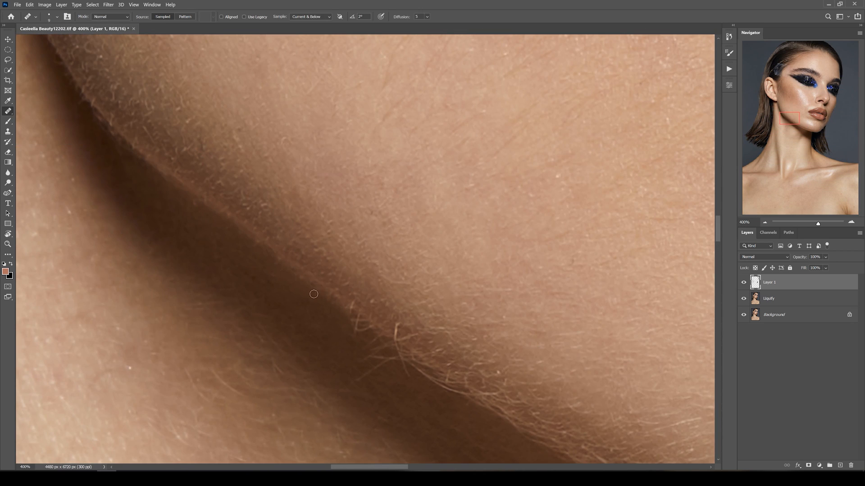
scroll(288, 290, down, 1)
key(j)
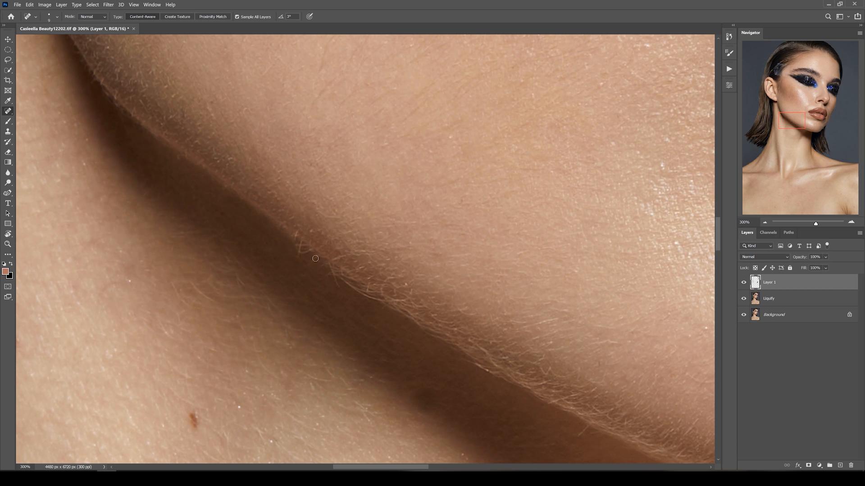
scroll(311, 251, down, 1)
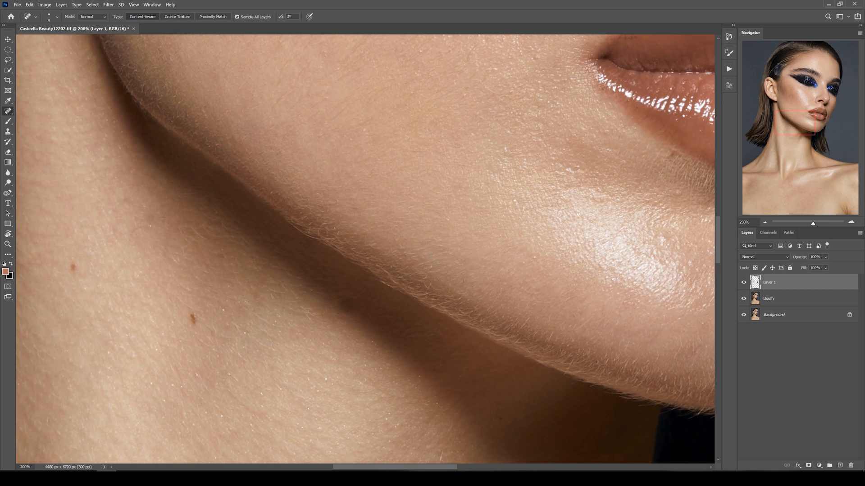
- Heal the fine fuzz along the jaw edge toward the chin
drag(195, 51, 353, 194)
drag(653, 405, 198, 159)
scroll(480, 311, up, 1)
mouse_move(480, 311)
mouse_down()
mouse_move(469, 329)
mouse_move(474, 306)
mouse_up()
- Clone the dark hair background over the fuzz along the underside of the chin with the Clone Stamp at 100% flow
key(s)
click(229, 17)
click(259, 26)
key(bracketleft)
key(bracketleft)
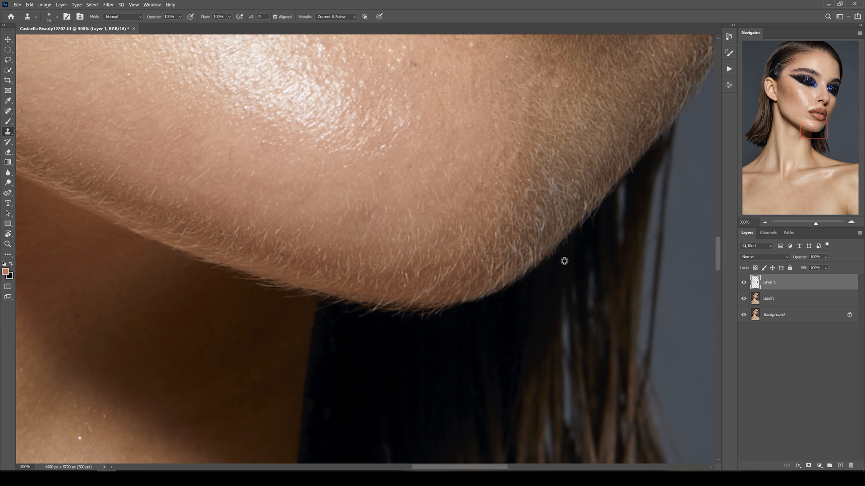
alt+click(564, 261)
drag(558, 247, 549, 257)
drag(447, 309, 365, 316)
- Clone the dark hair and background over the fuzz along the chin's outer edge with the Clone Stamp
drag(589, 221, 433, 287)
drag(426, 295, 457, 255)
alt+click(448, 277)
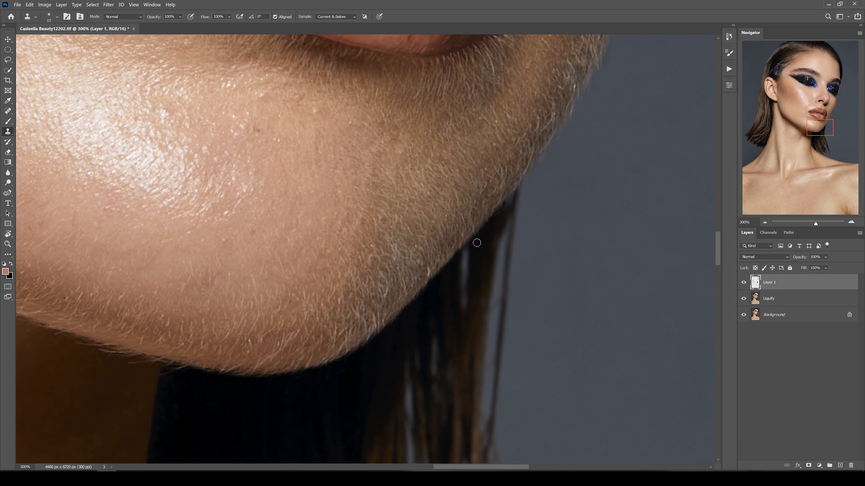
mouse_move(175, 379)
mouse_down()
mouse_move(330, 319)
mouse_move(324, 328)
mouse_up()
drag(313, 312, 332, 317)
drag(648, 148, 500, 286)
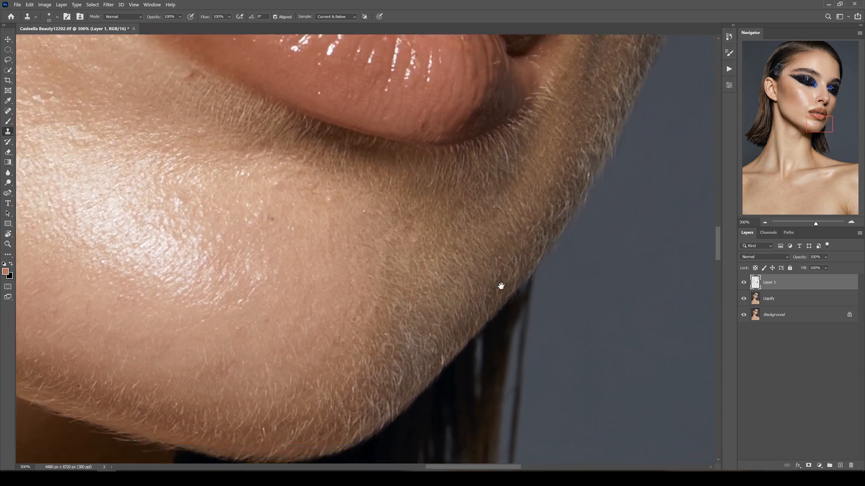
- Heal the fuzzy hairs along the lower jawline above the neck shadow using a smaller Spot Healing Brush
drag(243, 397, 495, 272)
key(j)
drag(385, 326, 406, 328)
drag(364, 282, 417, 318)
mouse_move(411, 350)
mouse_down()
mouse_move(385, 346)
mouse_move(533, 373)
mouse_up()
key(bracketleft)
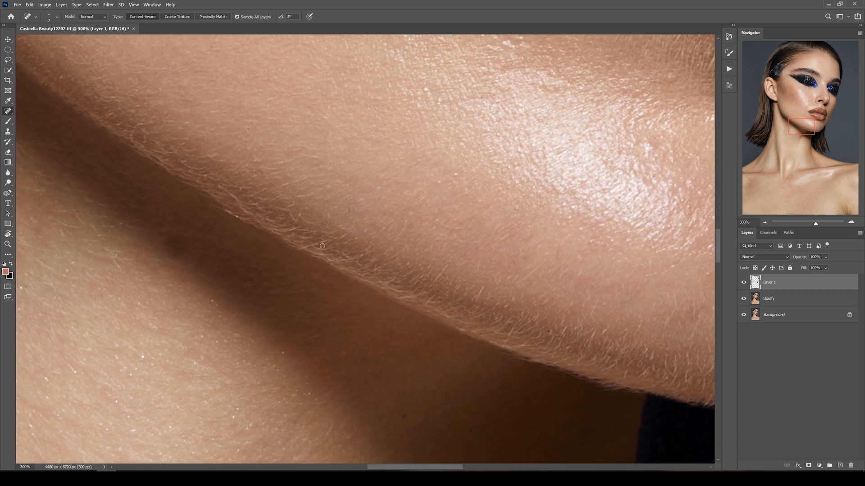
drag(345, 235, 324, 245)
mouse_move(506, 346)
mouse_down()
mouse_move(459, 326)
mouse_move(518, 450)
mouse_up()
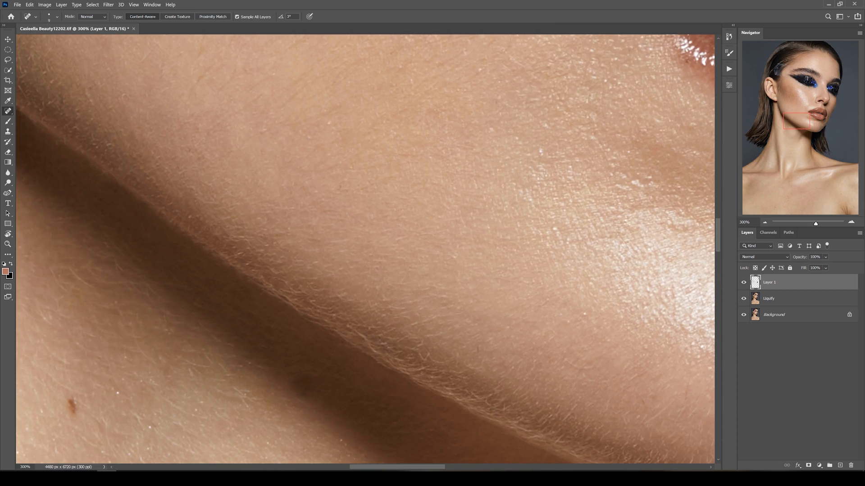
mouse_move(423, 358)
mouse_down()
mouse_move(404, 306)
mouse_move(359, 260)
mouse_move(427, 338)
mouse_up()
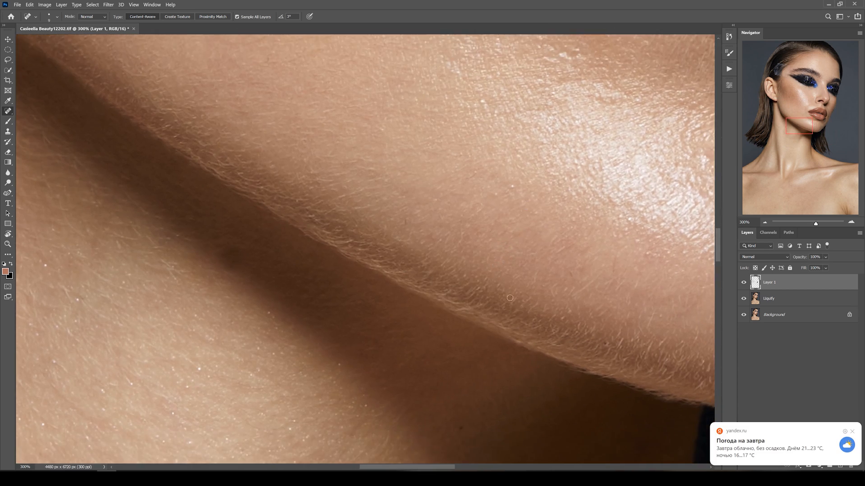
- Heal the remaining stray fuzz along the whole jawline from chin to ear with a size 15 Spot Healing Brush
scroll(428, 337, down, 2)
key(bracketright)
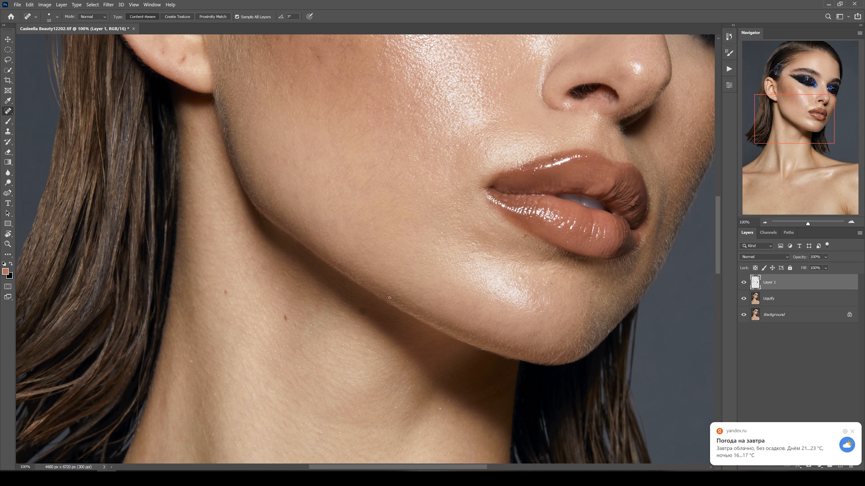
key(bracketright)
drag(496, 344, 484, 296)
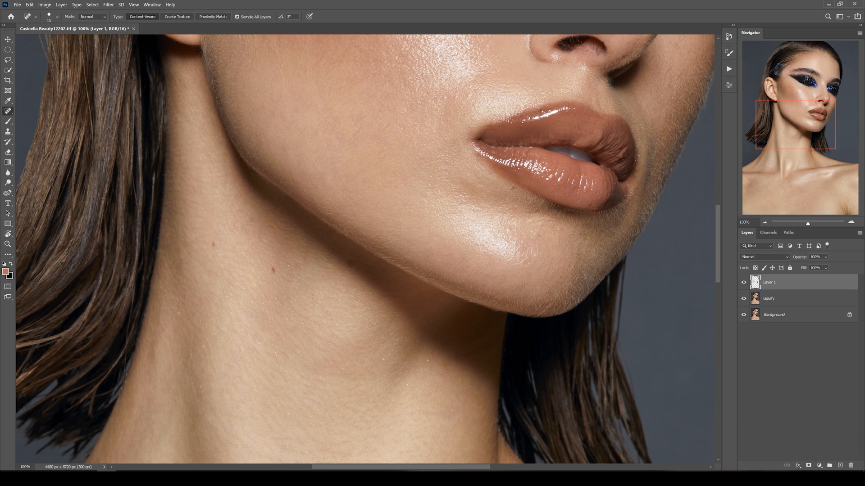
drag(421, 145, 442, 250)
drag(305, 291, 338, 334)
drag(351, 153, 348, 162)
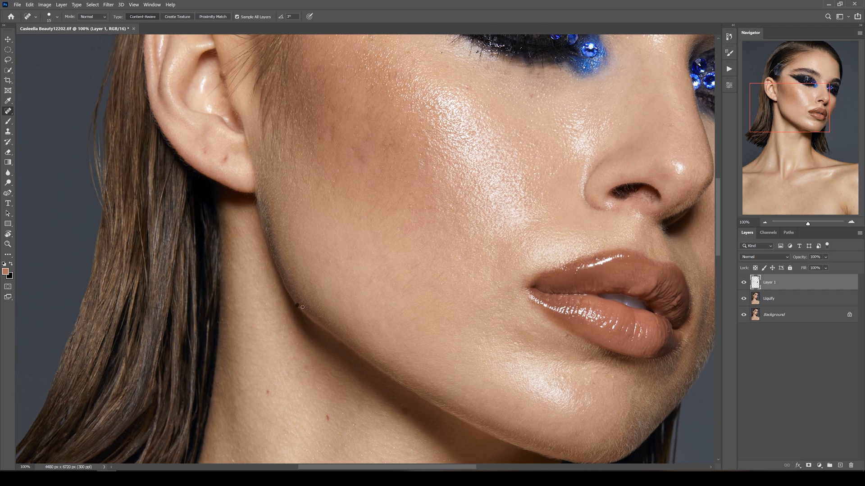
drag(374, 219, 350, 177)
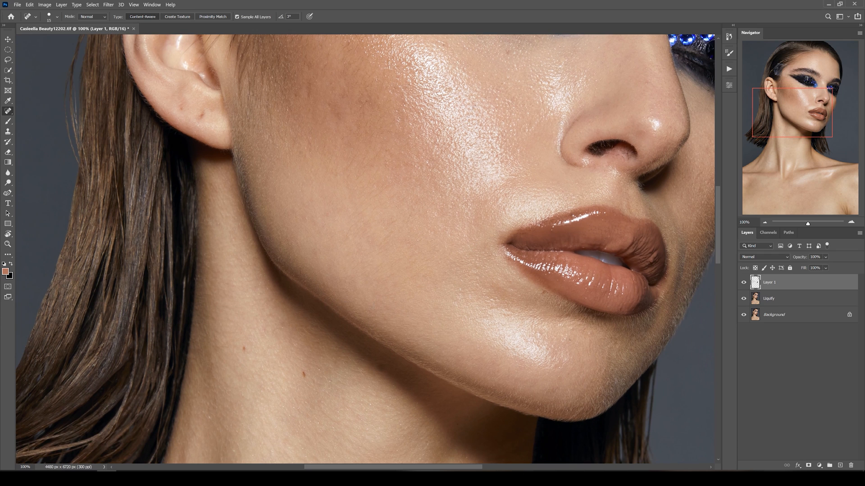
- Heal the fine hairs along the underside of the chin and toward the lower lip with a smaller healing brush
mouse_move(474, 245)
mouse_down()
mouse_move(322, 214)
mouse_move(324, 112)
mouse_up()
key(ctrl+plus)
key(bracketleft)
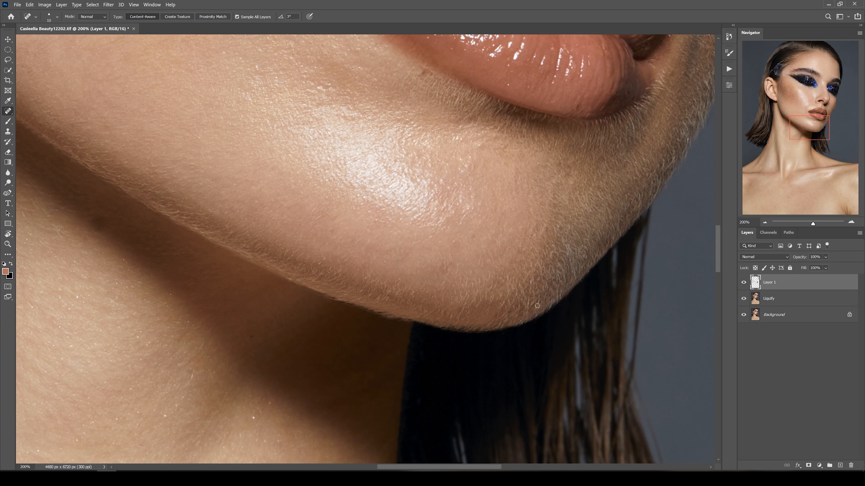
drag(649, 169, 536, 200)
drag(520, 239, 399, 288)
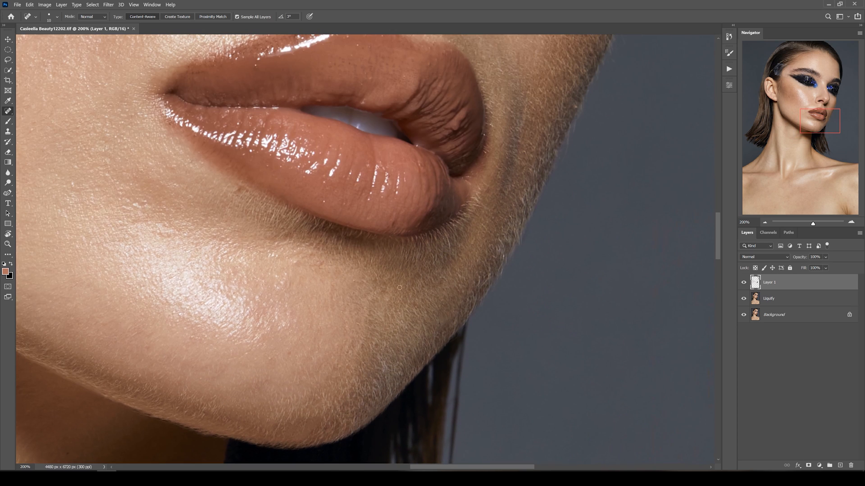
- Clone the grey background over the fuzz along the far cheek's outer edge and compare the retouch with Layer 1 hidden
mouse_move(482, 278)
mouse_down()
mouse_move(437, 297)
mouse_move(360, 281)
mouse_move(388, 254)
mouse_up()
key(s)
drag(423, 206, 375, 273)
drag(438, 150, 394, 197)
drag(426, 95, 387, 197)
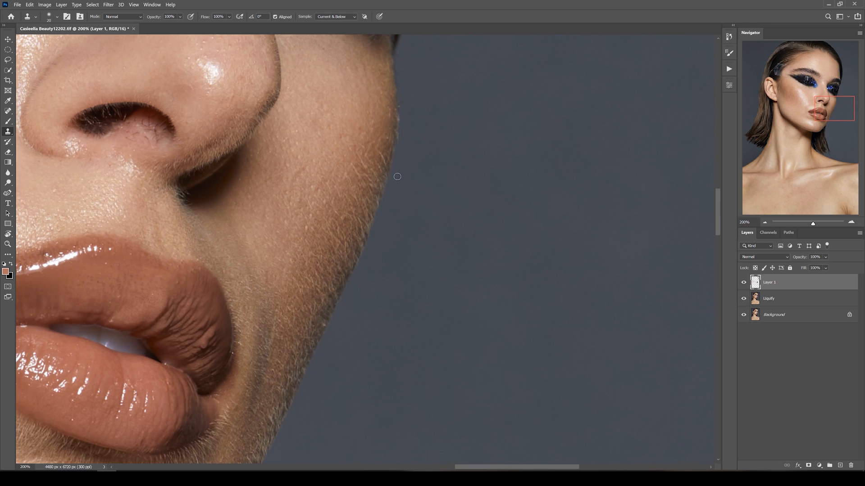
scroll(424, 119, down, 2)
click(743, 283)
click(744, 283)
scroll(422, 77, up, 2)
- Heal small hairs around the nose tip and just inside the far cheek's edge with the Spot Healing Brush
key(j)
drag(368, 123, 371, 227)
drag(260, 139, 264, 149)
drag(352, 270, 351, 148)
drag(382, 209, 378, 221)
drag(387, 164, 388, 177)
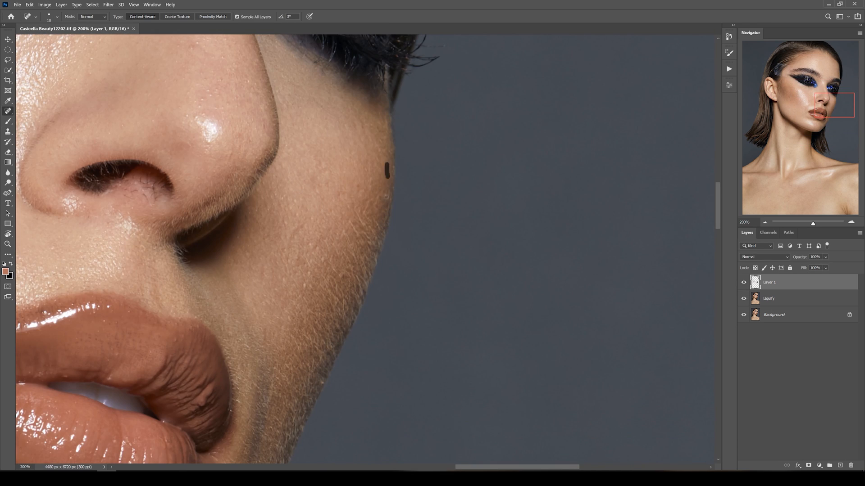
- Heal the tiny hairs along the far cheek's edge at 400% magnification using a reduced brush size
key(ctrl+minus)
key(ctrl+plus)
key(ctrl+plus)
key(ctrl+plus)
key(bracketleft)
key(bracketleft)
key(bracketleft)
drag(324, 353, 325, 370)
drag(349, 302, 354, 313)
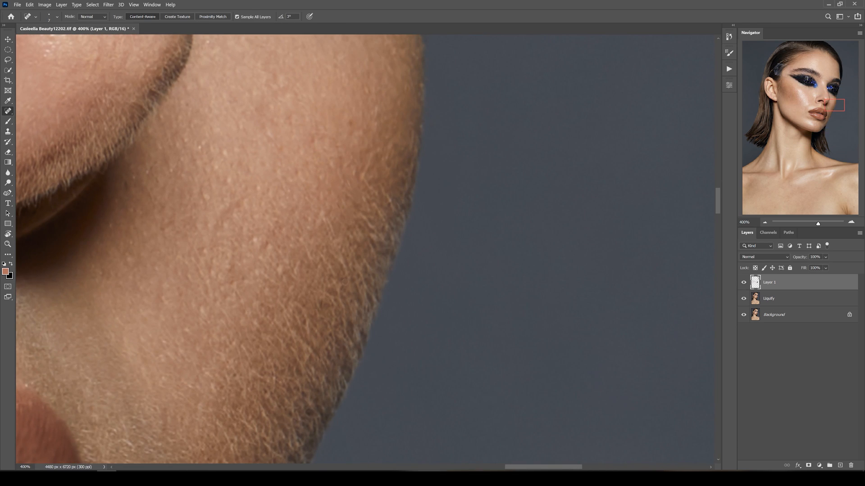
- Heal the stray hairs along the face edge beside the mouth, working down toward the chin
key(ctrl+minus)
key(bracketright)
drag(287, 296, 317, 189)
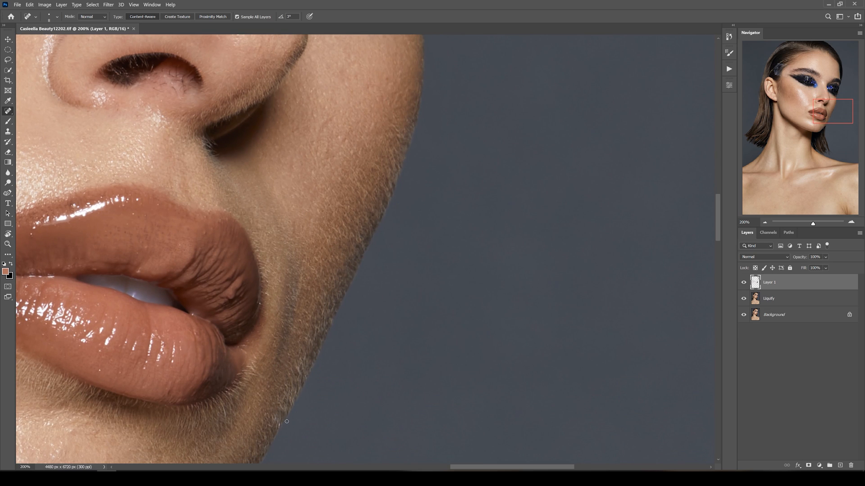
drag(268, 284, 269, 286)
key(ctrl+minus)
key(ctrl+minus)
drag(424, 183, 446, 203)
key(ctrl+plus)
key(ctrl+plus)
drag(343, 419, 343, 218)
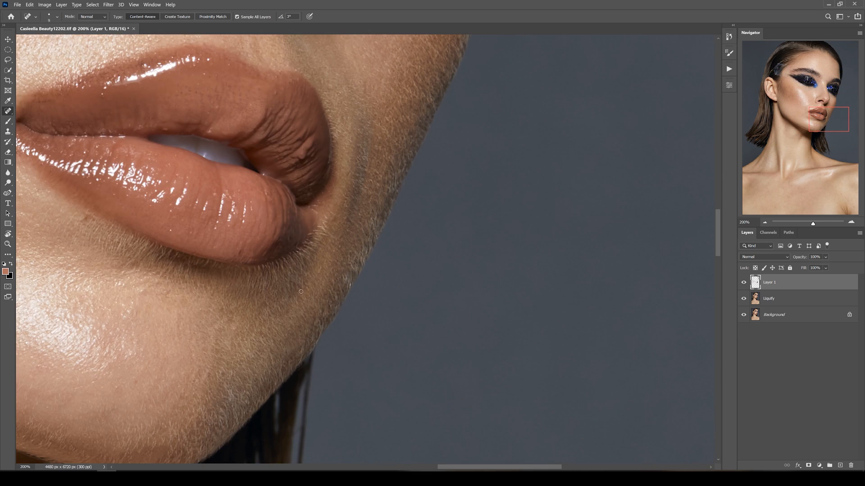
- Heal the fuzz and small spots on the shaded skin between the mouth and the face edge with a larger brush
key(bracketright)
mouse_move(372, 180)
mouse_down()
mouse_move(349, 279)
mouse_move(404, 228)
mouse_up()
key(ctrl+minus)
key(ctrl+minus)
key(ctrl+plus)
key(ctrl+plus)
drag(413, 50, 319, 236)
key(bracketright)
click(319, 236)
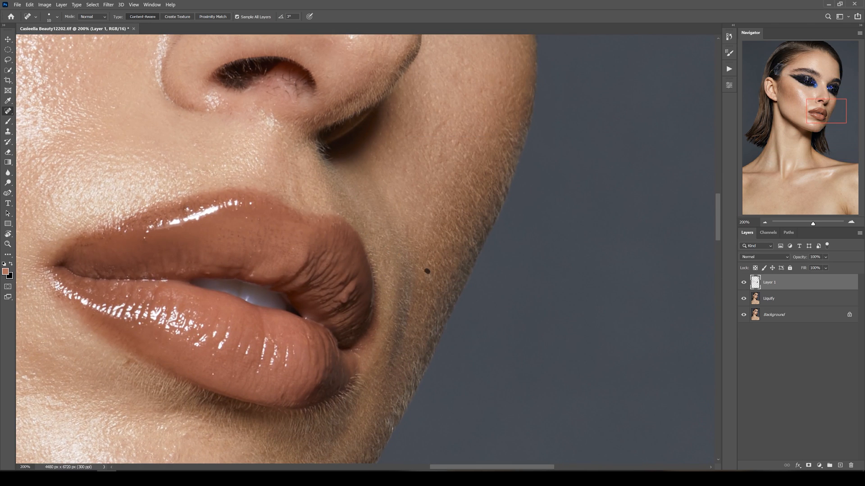
- Clone clean skin over the light hairs at the shadow's corner beneath the nose with the Clone Stamp at 19% flow
drag(338, 127, 374, 251)
key(ctrl+plus)
key(ctrl+plus)
key(s)
alt+click(376, 296)
drag(351, 301, 360, 315)
drag(348, 284, 346, 291)
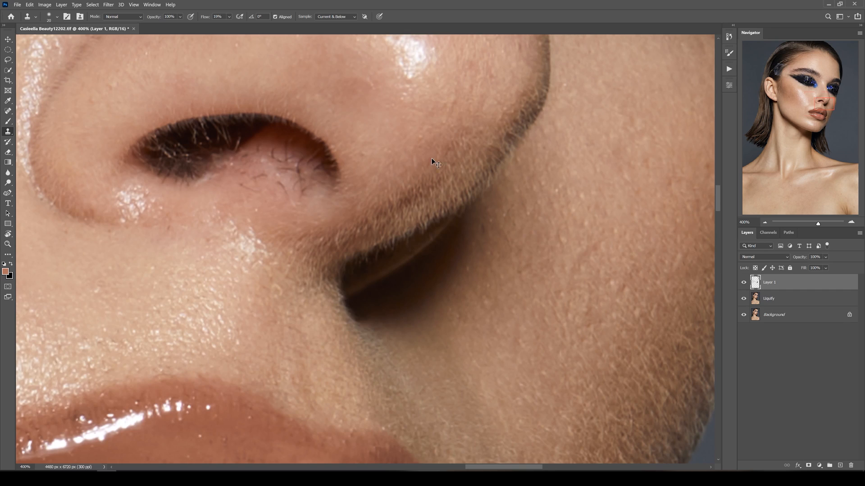
- Heal the stray fuzz around the mouth and upper chin with the Spot Healing Brush
key(ctrl+minus)
key(ctrl+minus)
key(ctrl+minus)
key(j)
drag(185, 292, 214, 156)
key(ctrl+plus)
drag(304, 418, 330, 354)
drag(207, 374, 210, 381)
drag(372, 194, 372, 260)
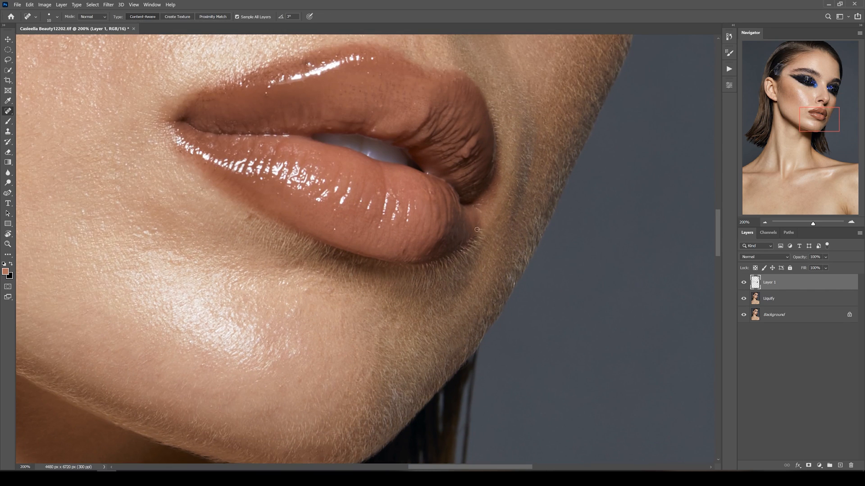
- Examine the cheek and eye area and compare the face with Layer 1 hidden and shown
drag(467, 154, 485, 406)
drag(396, 148, 478, 358)
drag(406, 180, 456, 267)
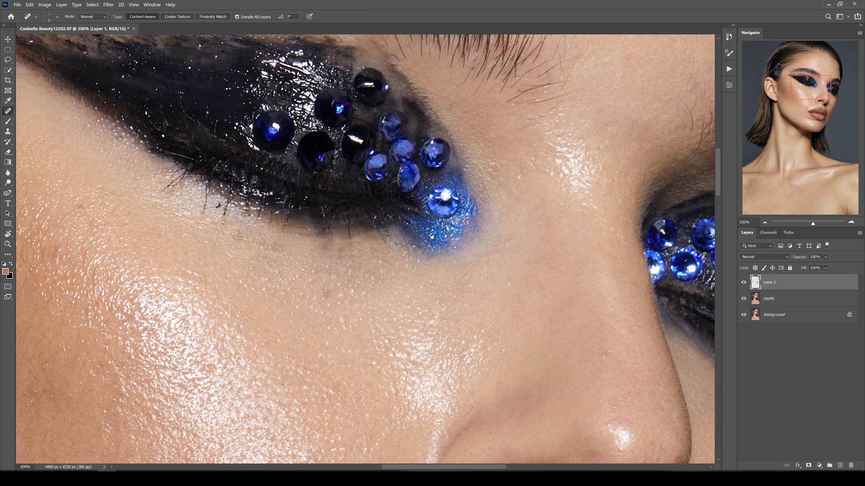
key(ctrl+minus)
click(743, 284)
click(742, 285)
mouse_move(450, 383)
mouse_down()
mouse_move(411, 198)
mouse_move(315, 131)
mouse_up()
- Heal the light hairs at the lower lip's outer corner with a smaller Spot Healing Brush
key(ctrl+plus)
key(ctrl+plus)
key(bracketleft)
drag(380, 197, 381, 202)
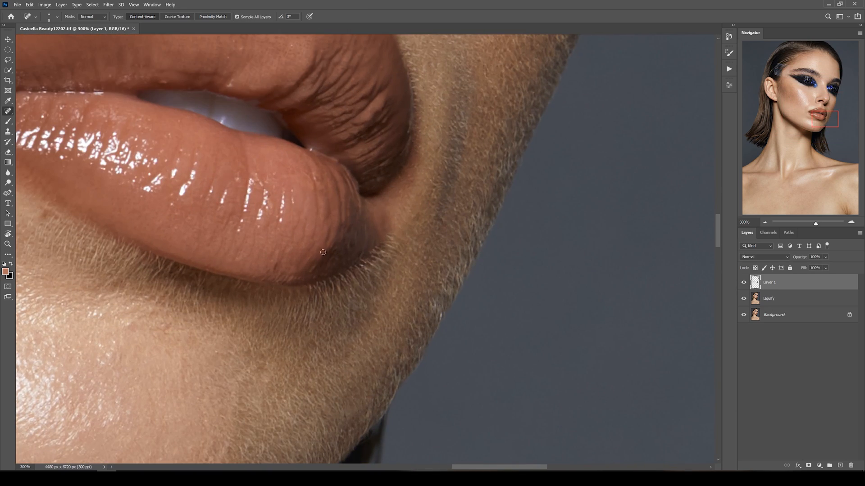
- Clean up the hairs along the lower lip's bottom edge by cloning nearby skin with the Clone Stamp
mouse_move(180, 268)
mouse_down()
mouse_move(381, 274)
mouse_move(388, 300)
mouse_up()
key(s)
mouse_move(361, 290)
mouse_down()
mouse_move(292, 324)
mouse_move(277, 308)
mouse_up()
alt+click(309, 322)
drag(512, 271, 447, 248)
key(j)
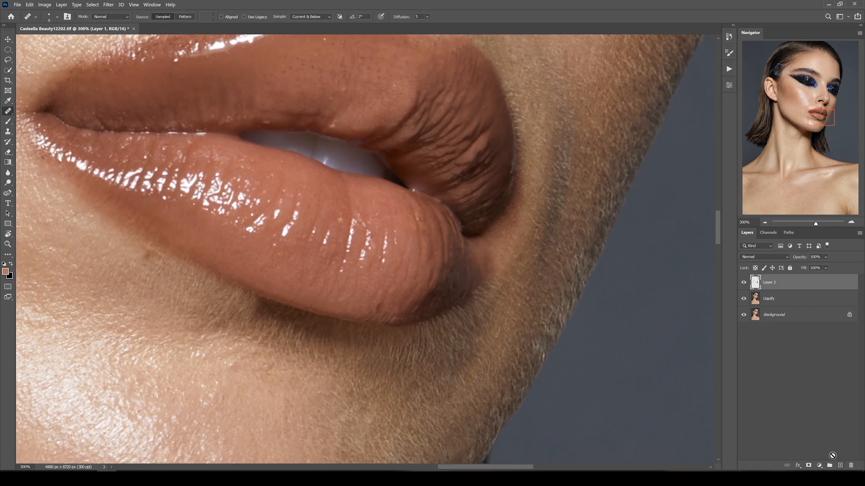
- Add a new layer above Layer 1 and merge it down into Layer 1
click(840, 465)
click(744, 283)
key(ctrl+e)
- Remove the small dark blemish below the near mouth corner with the Spot Healing Brush
key(ctrl+minus)
key(ctrl+minus)
key(ctrl+minus)
drag(342, 225, 368, 302)
right_click(8, 111)
click(29, 113)
scroll(350, 311, up, 2)
click(329, 354)
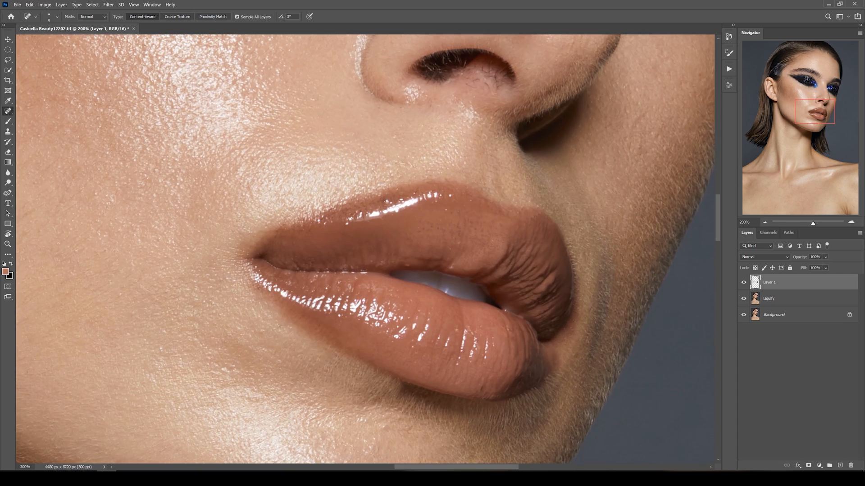
- Heal the dark hairs on the nostril's inner wall with the Spot Healing Brush
drag(383, 153, 285, 377)
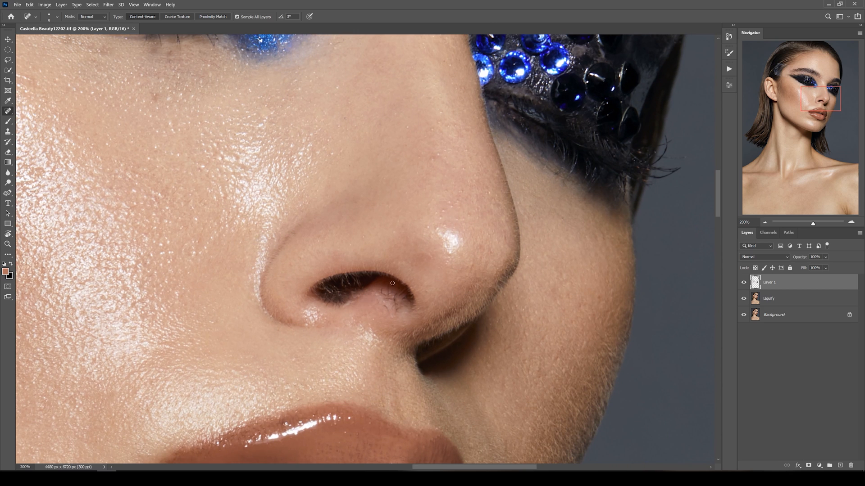
click(376, 294)
scroll(371, 307, up, 1)
key(])
- Remove the remaining hairs across the nostril opening with the Healing Brush and the Spot Healing Brush
right_click(8, 110)
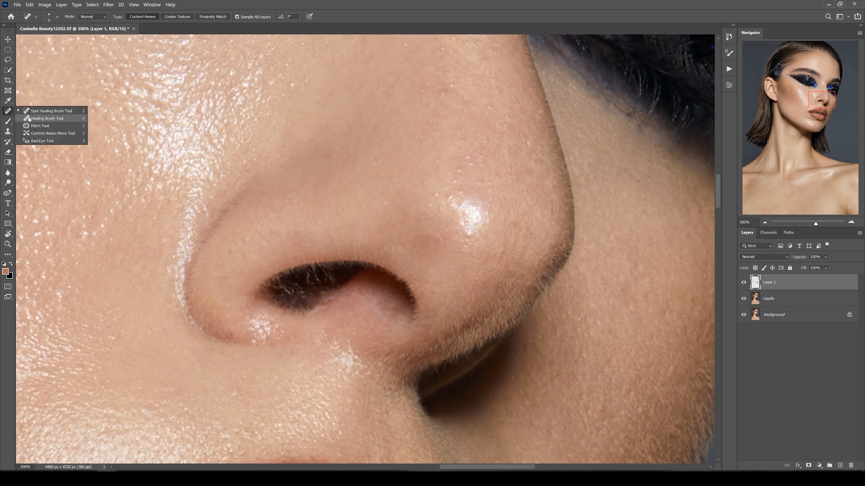
click(29, 118)
mouse_move(392, 305)
mouse_down()
mouse_move(372, 299)
mouse_move(407, 284)
mouse_up()
right_click(8, 111)
click(29, 113)
drag(364, 266, 363, 276)
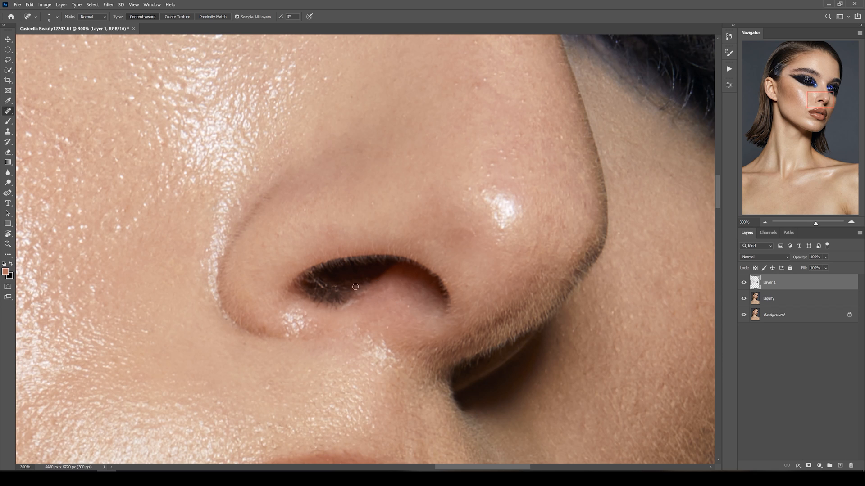
- Clone the dark nostril interior over the leftover hairs and smudges with the Clone Stamp at 19% flow
key(s)
key(ctrl+plus)
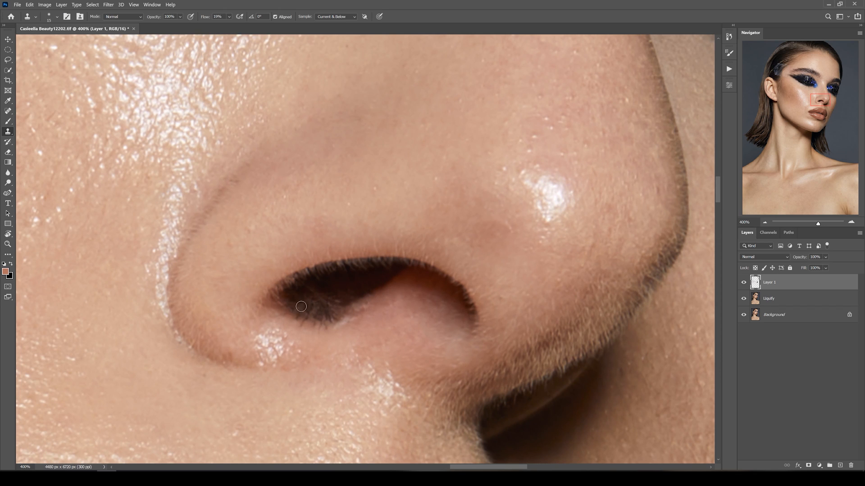
drag(300, 307, 347, 312)
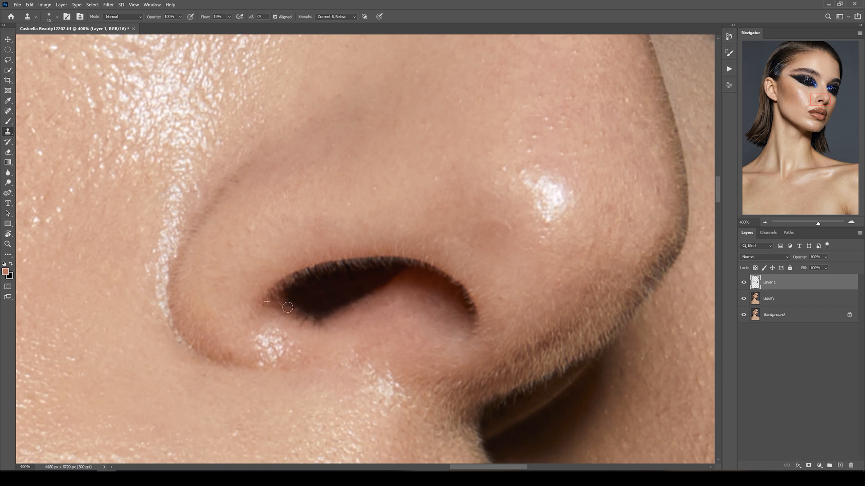
drag(288, 307, 322, 326)
key(ctrl+minus)
key(ctrl+minus)
key(ctrl+minus)
key(ctrl+plus)
- Heal small skin imperfections on the lower cheek with a size 15 Spot Healing Brush
key(j)
mouse_move(280, 151)
mouse_down()
mouse_move(386, 201)
mouse_move(383, 277)
mouse_up()
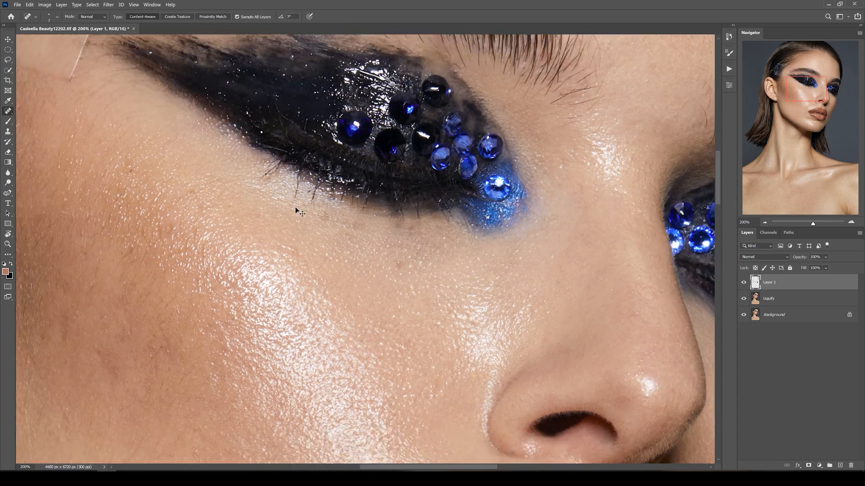
key(ctrl+minus)
drag(392, 404, 401, 338)
drag(397, 340, 404, 338)
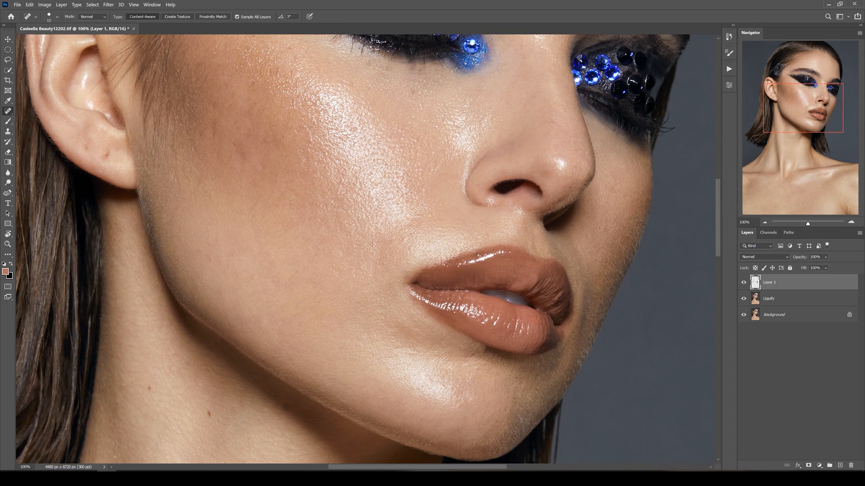
drag(379, 225, 396, 302)
key(ctrl+minus)
key(ctrl+plus)
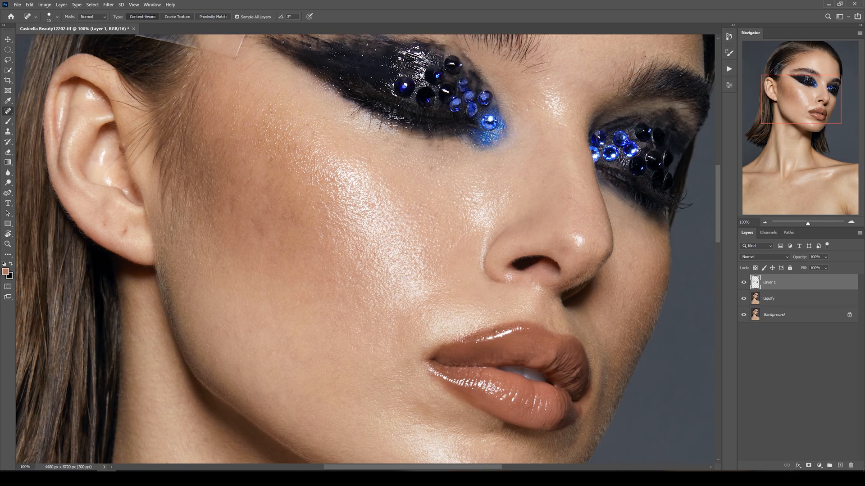
- Heal the small marks on the cheek between the ear and the mouth
drag(317, 346, 326, 333)
drag(338, 300, 293, 310)
drag(297, 311, 307, 359)
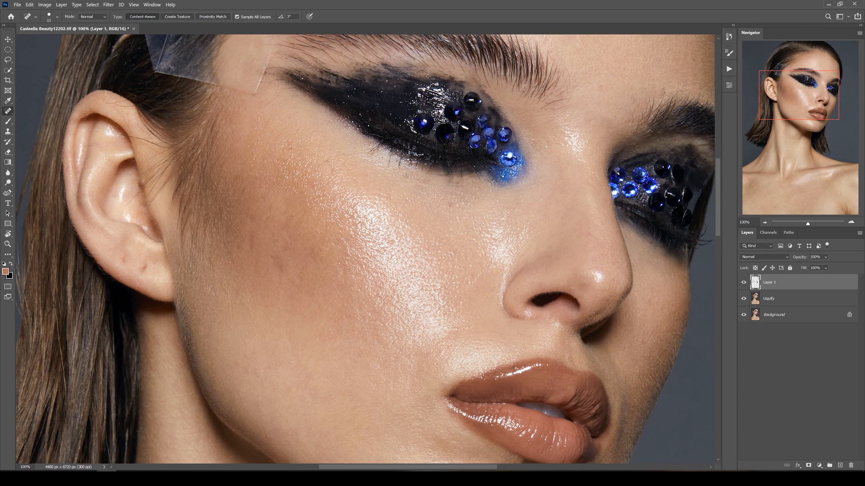
click(212, 17)
key(bracketright)
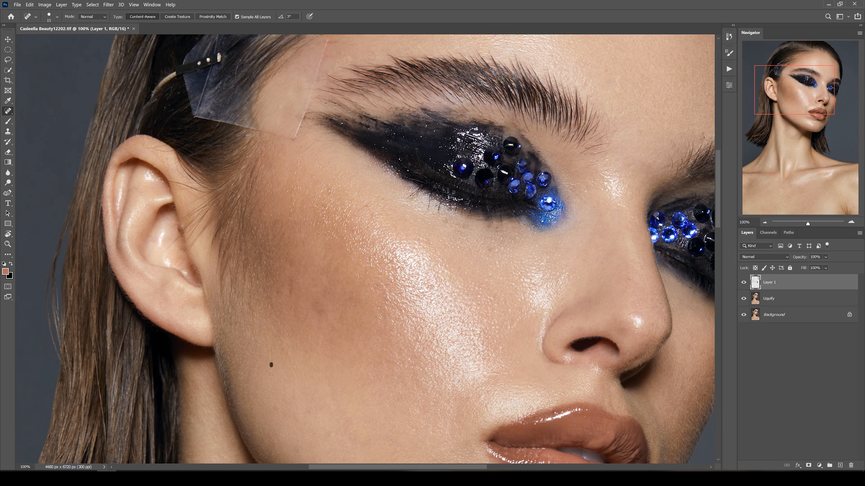
- Heal the stray hairs crossing the upper part of the ear with a smaller Spot Healing Brush
drag(190, 234, 317, 284)
key(ctrl+plus)
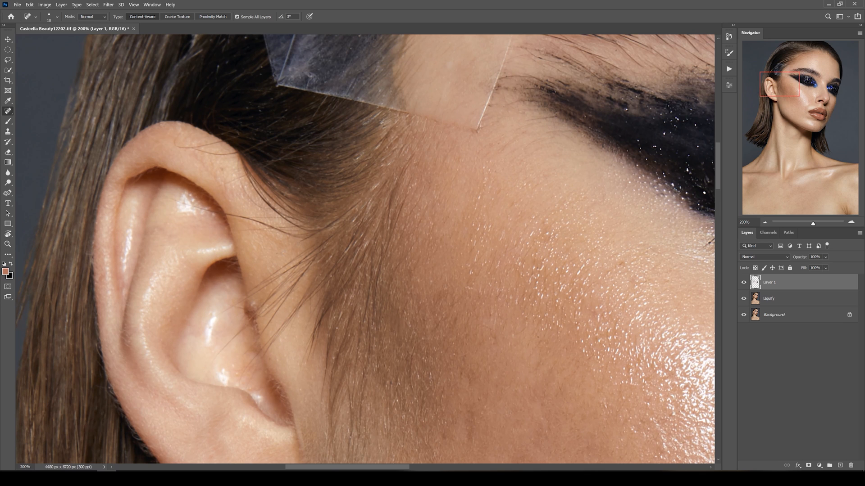
drag(278, 351, 327, 302)
key(bracketleft)
drag(289, 214, 324, 357)
key(bracketright)
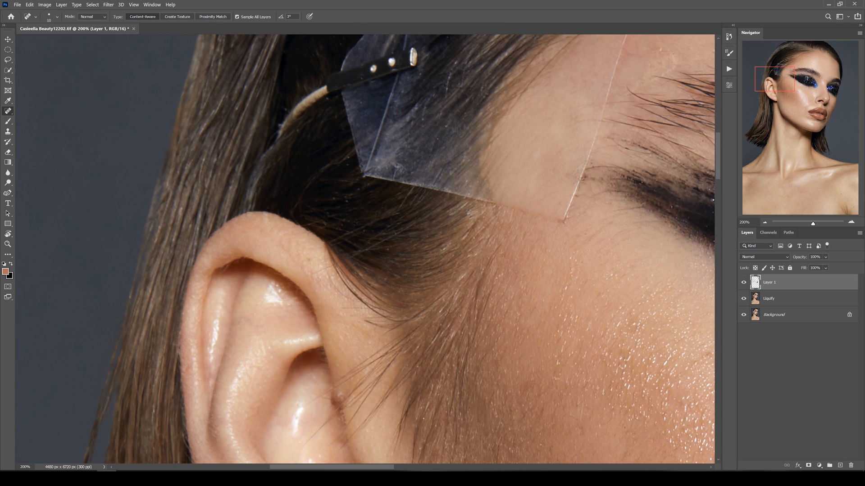
- Heal the stray hairs on the skin between the ear and the temple hairline, alternating Proximity Match and Content-Aware spot healing
click(213, 17)
drag(362, 321, 338, 273)
click(142, 17)
drag(359, 281, 366, 279)
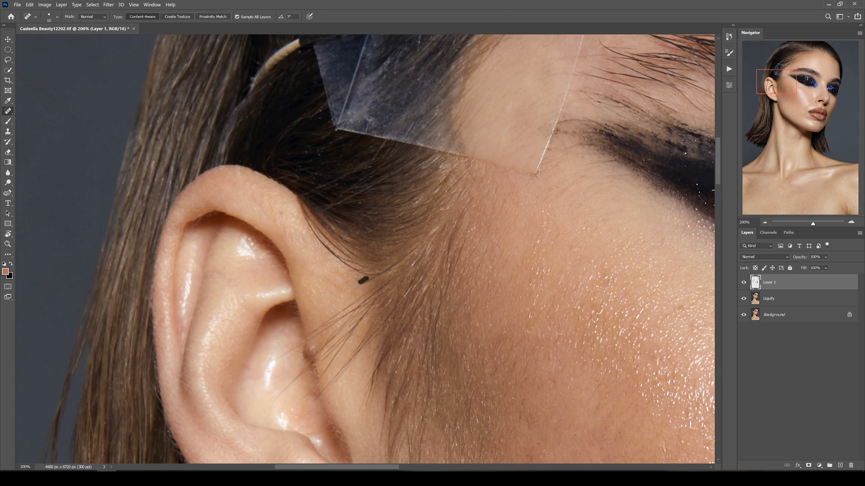
click(212, 17)
click(353, 280)
click(148, 17)
drag(307, 367, 329, 254)
drag(325, 257, 310, 273)
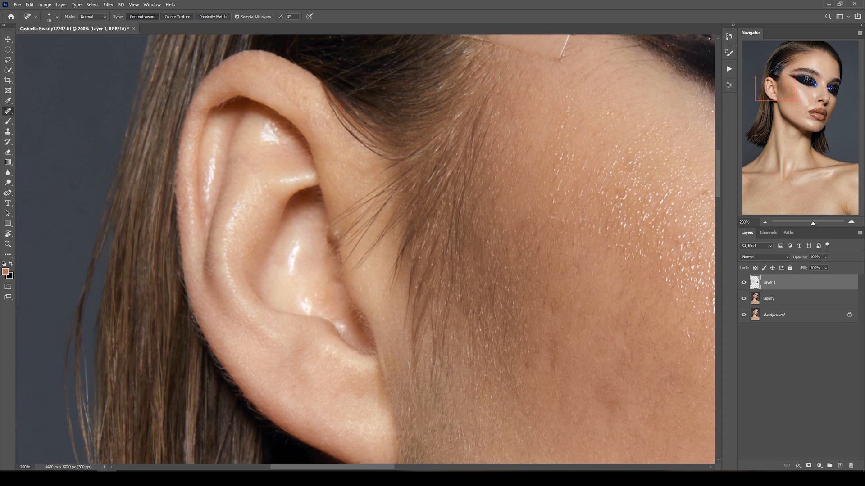
- Heal the fine hairs overlapping the ear opening and the skin just in front of the ear
mouse_move(369, 259)
mouse_down()
mouse_move(391, 210)
mouse_move(351, 285)
mouse_up()
click(385, 219)
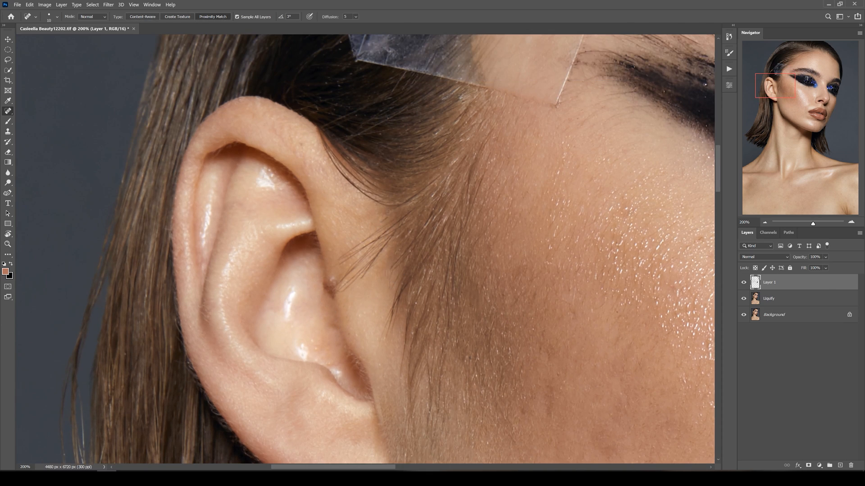
mouse_move(385, 218)
mouse_down()
mouse_move(396, 184)
mouse_move(386, 207)
mouse_up()
mouse_move(390, 296)
mouse_down()
mouse_move(389, 329)
mouse_move(392, 296)
mouse_move(464, 268)
mouse_up()
drag(252, 253, 313, 278)
key(ctrl+plus)
mouse_move(316, 313)
mouse_down()
mouse_move(356, 270)
mouse_move(387, 263)
mouse_move(446, 278)
mouse_up()
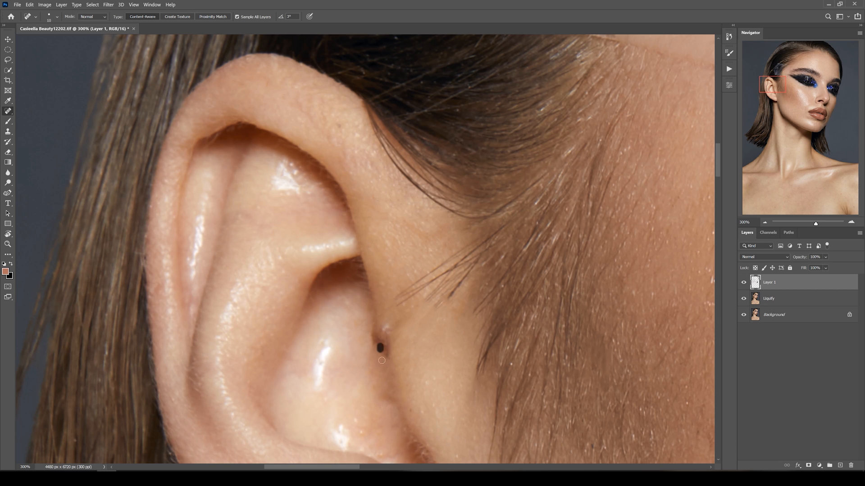
- Heal the longer stray hairs in front of the ear with a larger Spot Healing Brush, switching to Proximity Match
click(395, 309)
drag(397, 311, 291, 301)
key(bracketright)
drag(321, 295, 356, 267)
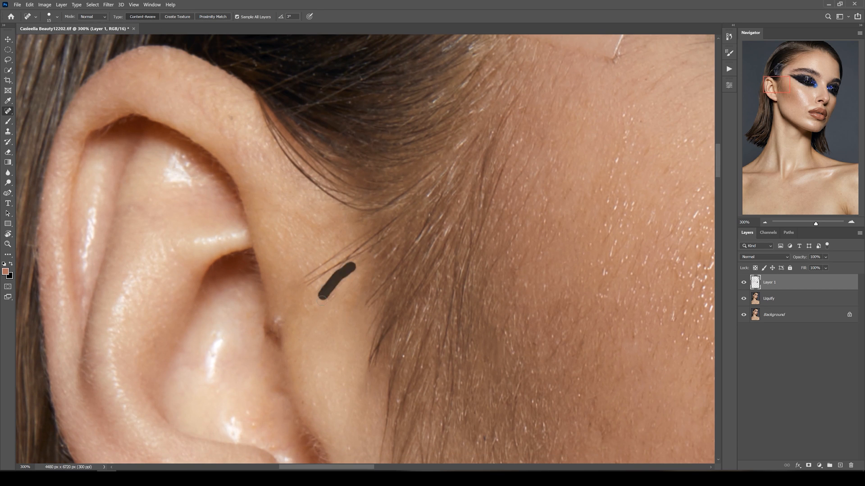
click(222, 16)
key(bracketright)
- Heal the fine sideburn hairs along the cheek in front of the ear with a size 10 Proximity Match brush
key(ctrl+0)
key(ctrl+plus)
key(ctrl+plus)
key(ctrl+plus)
key(ctrl+plus)
key(ctrl+plus)
key(ctrl+plus)
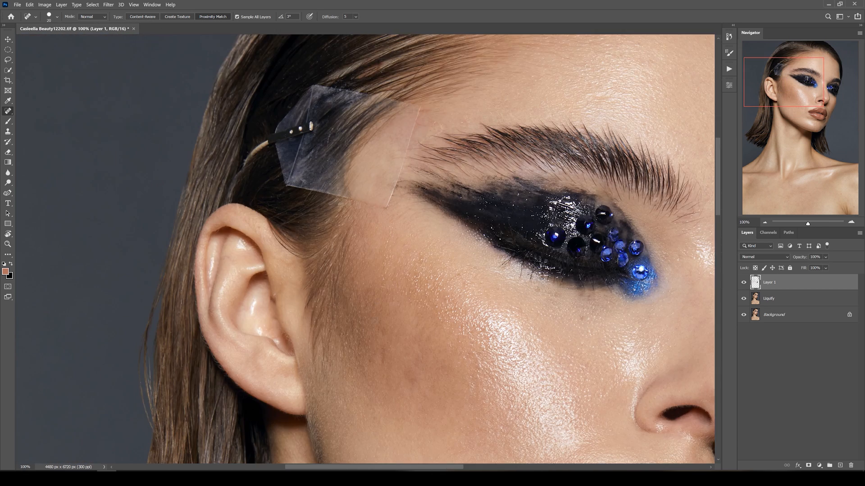
key(bracketleft)
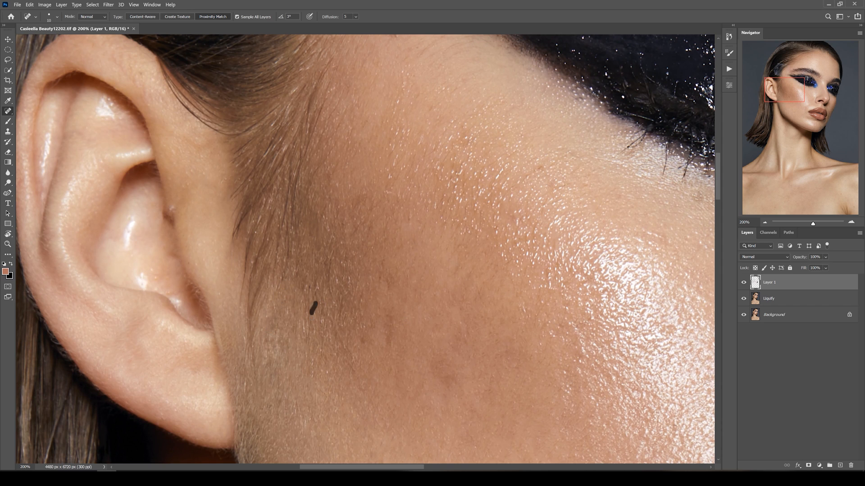
drag(310, 306, 328, 401)
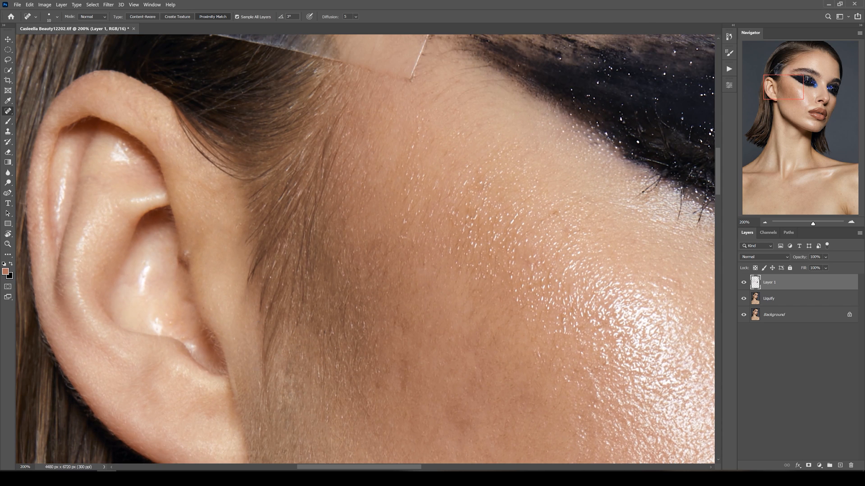
scroll(327, 338, down, 2)
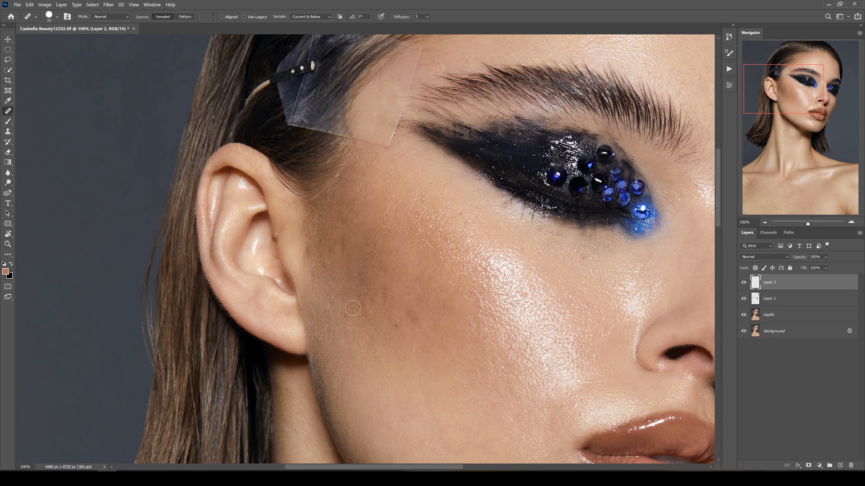
- Smooth the sideburn area beside the ear on Layer 2 with a size 45 Healing Brush, sampling clean cheek skin
scroll(318, 360, up, 3)
drag(379, 347, 361, 334)
key(bracketleft)
key(bracketleft)
key(bracketleft)
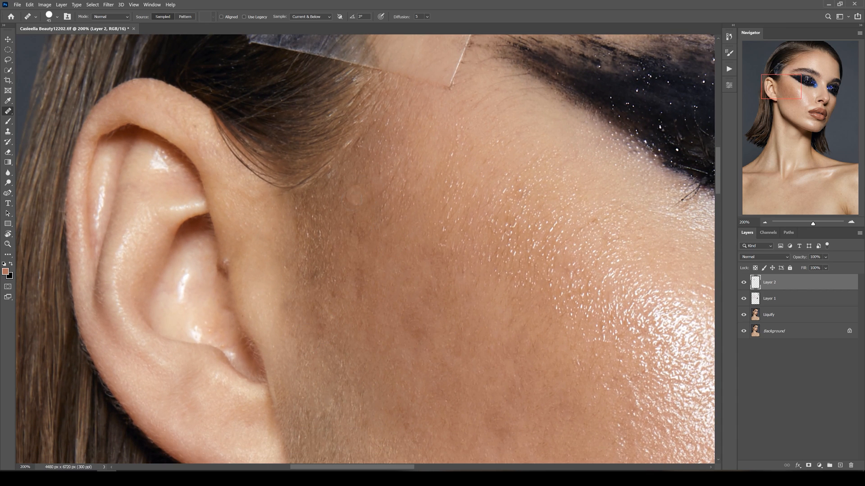
mouse_move(423, 419)
mouse_down()
mouse_move(318, 347)
mouse_move(331, 263)
mouse_up()
alt+click(313, 307)
click(301, 250)
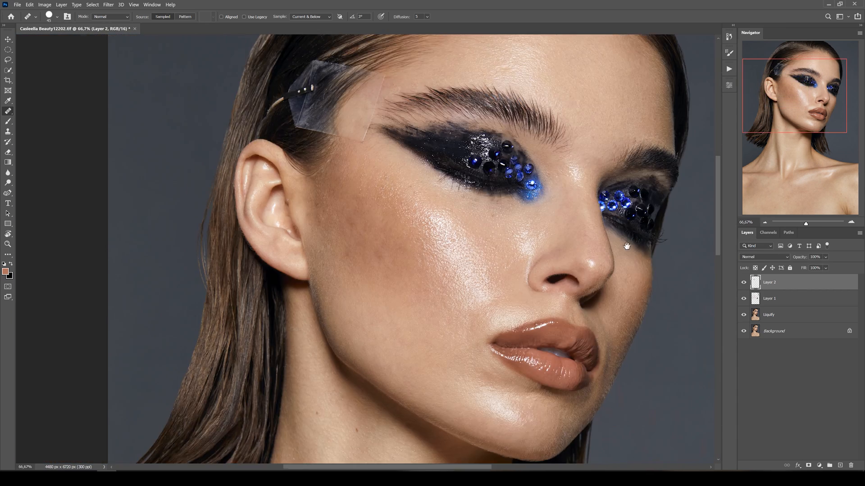
- Heal small marks and fine hairs on the forehead on Layer 1 with the Spot Healing Brush in Proximity Match mode
key(shift+j)
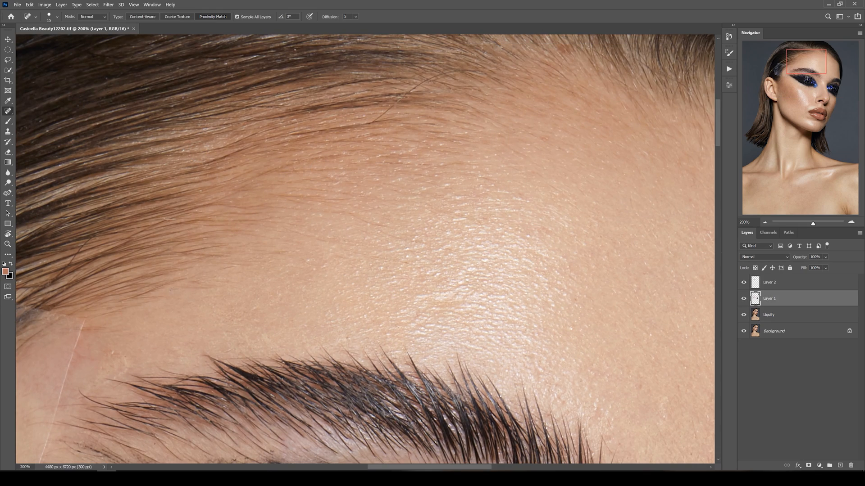
click(413, 238)
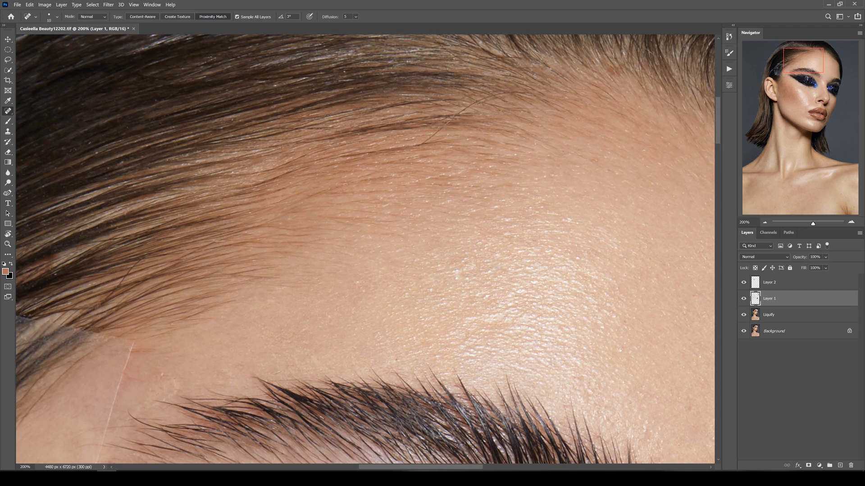
drag(281, 287, 290, 287)
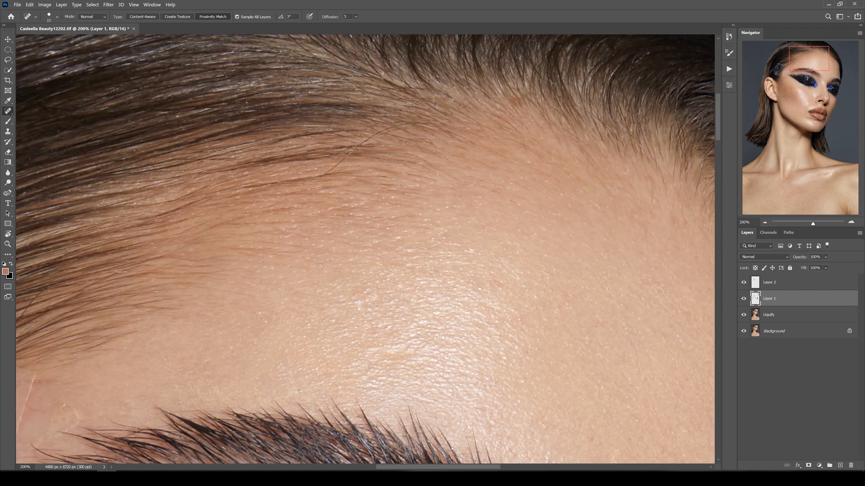
key(ctrl+minus)
key(ctrl+plus)
- Heal the remaining stray hairs on the forehead and around the inner eyebrows in Content-Aware mode
click(142, 17)
drag(528, 207, 358, 247)
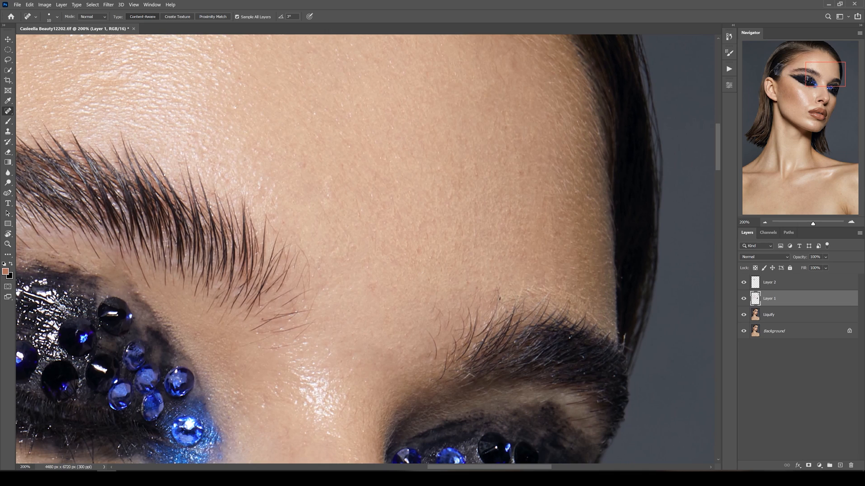
scroll(428, 278, down, 3)
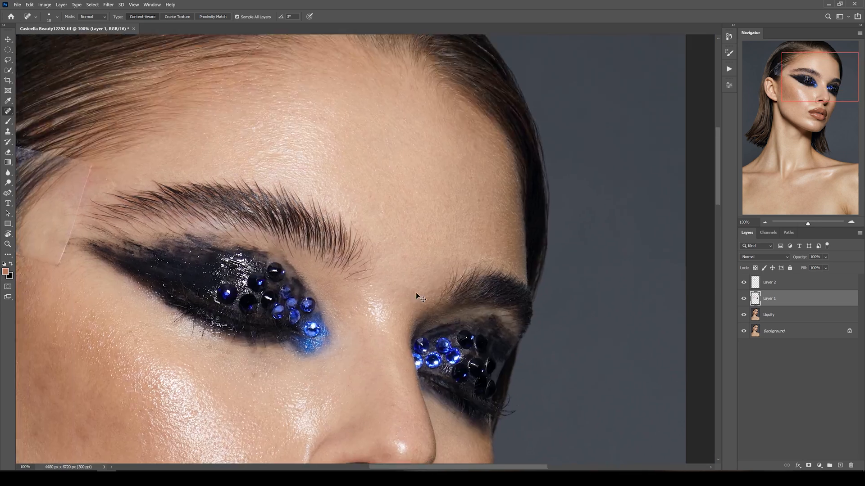
scroll(430, 252, up, 3)
scroll(433, 218, down, 4)
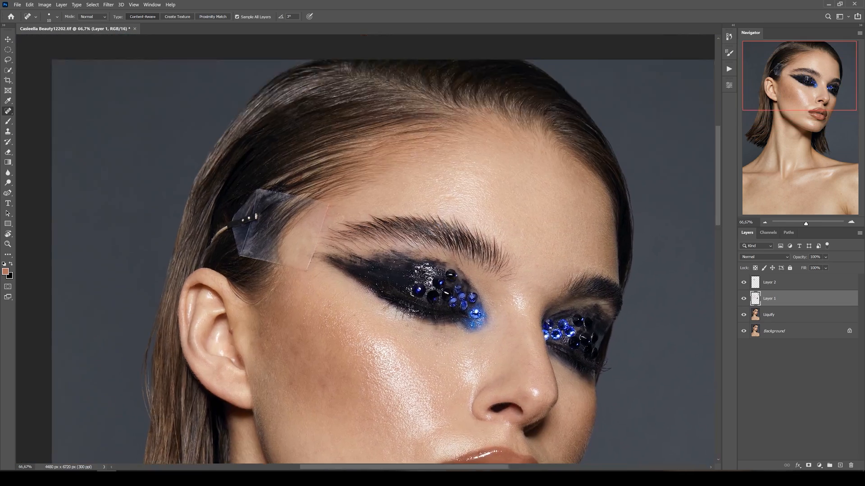
- On a new layer, heal away the tape edge on the temple skin and remove the hair clip with its side of the tape
key(ctrl+shift+alt+n)
scroll(34, 107, up, 4)
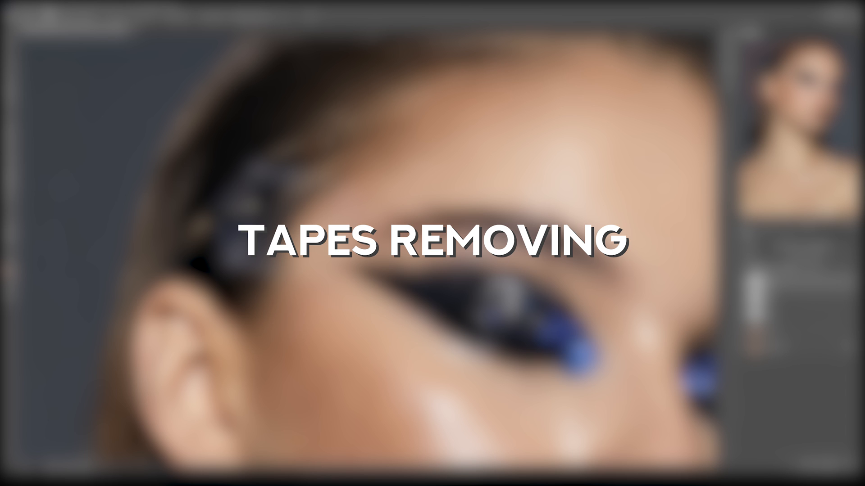
scroll(374, 208, up, 3)
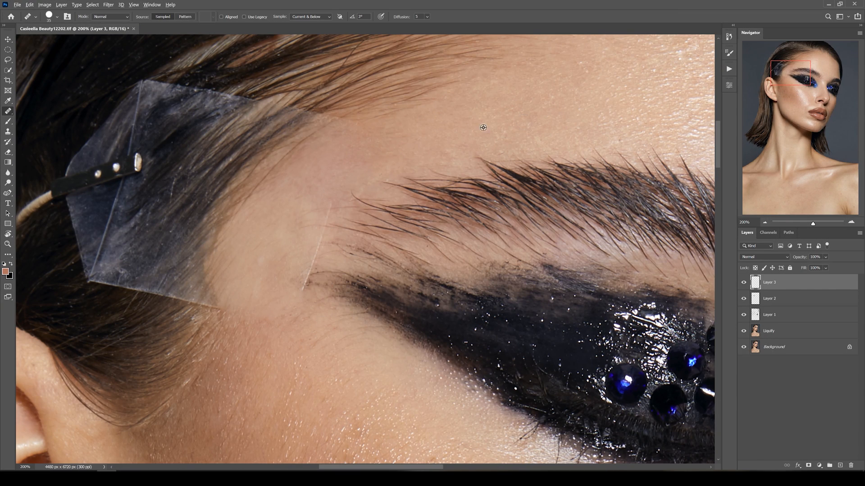
scroll(315, 261, down, 3)
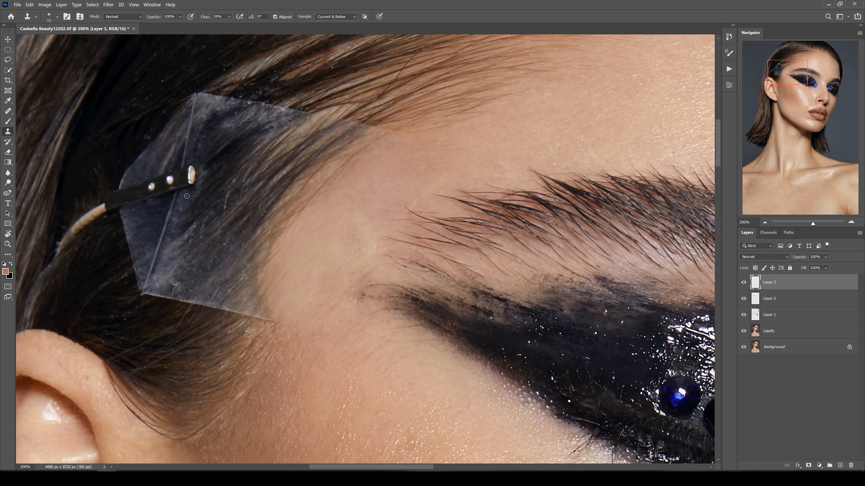
key(shift+j)
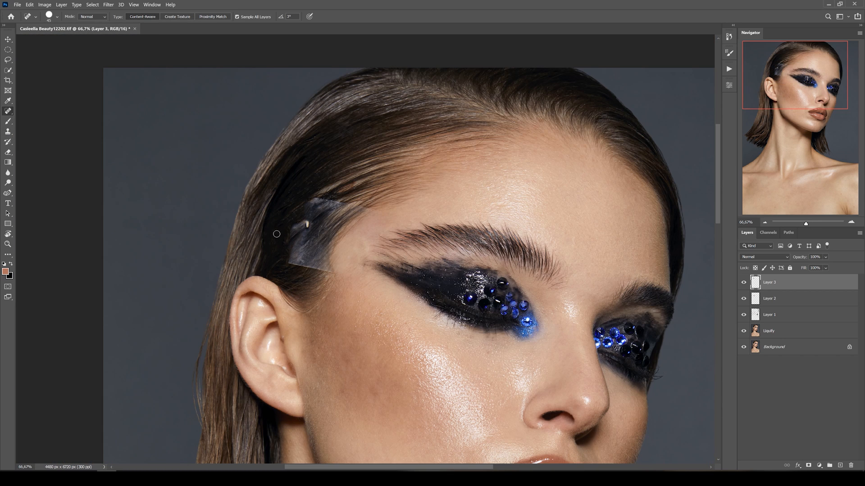
- Clone nearby hair over the remaining tape above the ear with the Clone Stamp, raising its flow to 100%
key(s)
scroll(285, 216, down, 1)
click(229, 16)
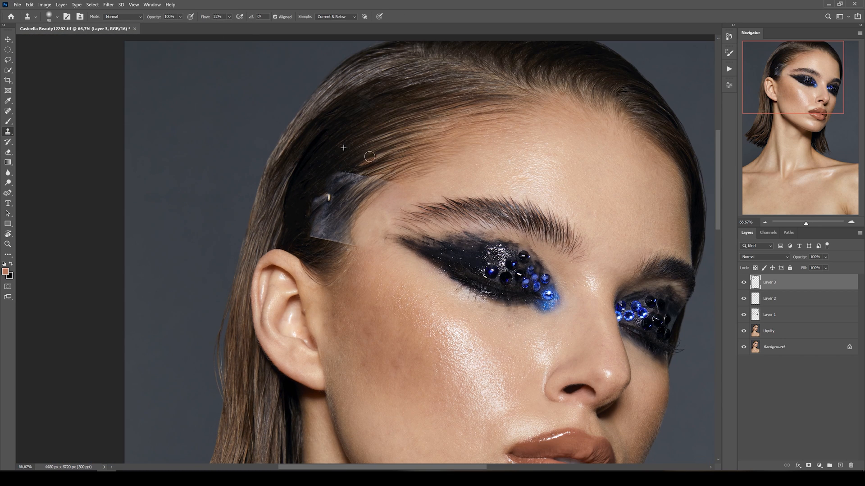
drag(369, 156, 404, 152)
drag(229, 17, 296, 31)
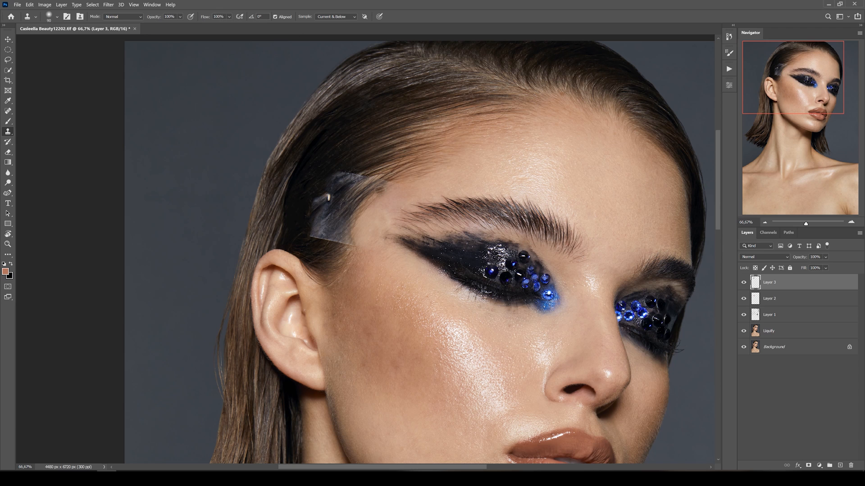
mouse_move(328, 198)
mouse_down()
mouse_move(320, 212)
mouse_move(340, 207)
mouse_up()
alt+click(332, 250)
mouse_move(342, 239)
mouse_down()
mouse_move(310, 235)
mouse_move(333, 168)
mouse_move(371, 184)
mouse_move(340, 212)
mouse_up()
alt+click(333, 168)
- On another new layer, clone out the leftover tape edge at the temple hairline with a smaller Clone Stamp at 33% flow
click(840, 466)
click(8, 152)
key(ctrl+minus)
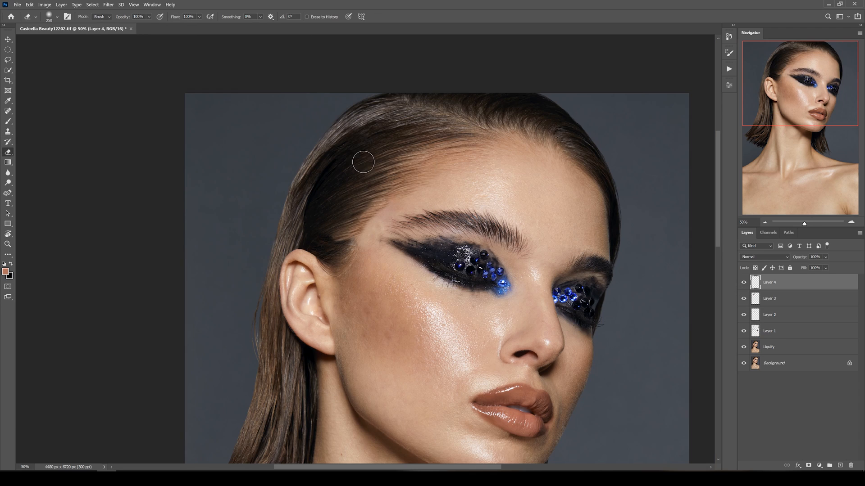
key(s)
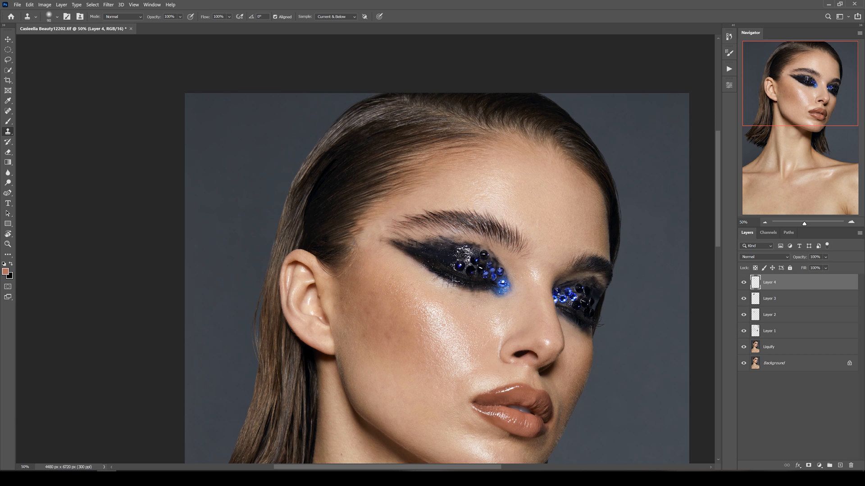
key(shift+3)
key(shift+3)
scroll(355, 229, up, 3)
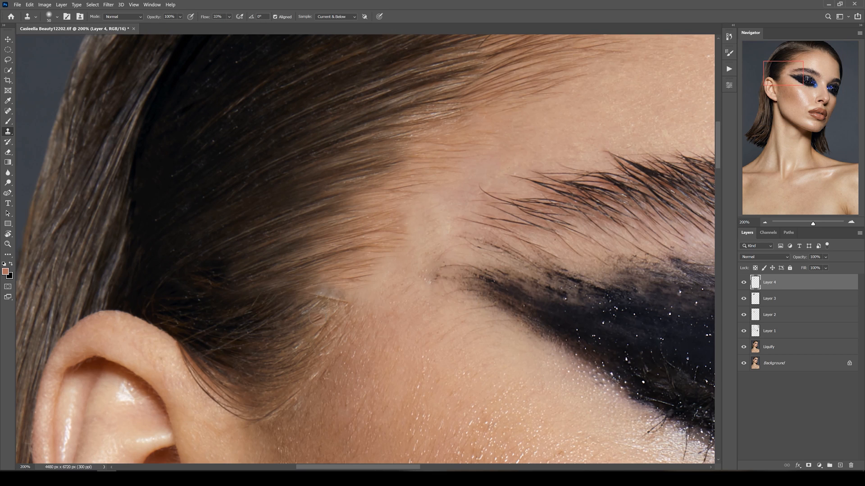
key(bracketleft)
key(bracketleft)
key(bracketleft)
key(bracketleft)
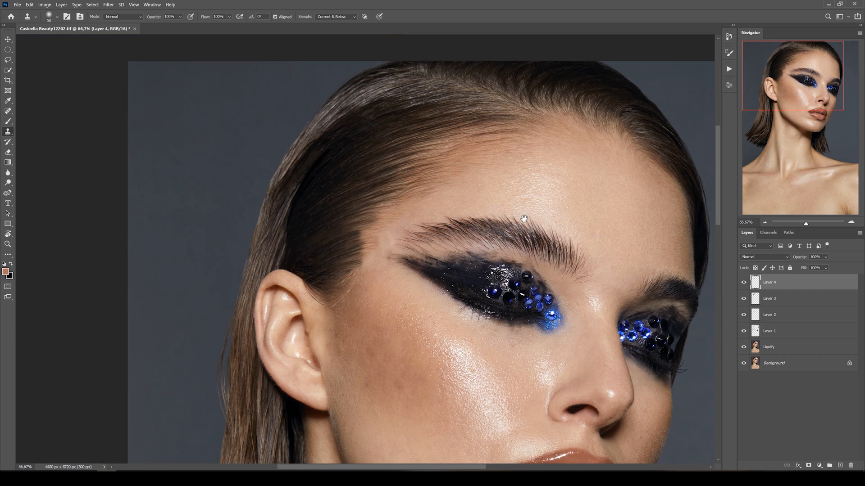
- Blend the rebuilt temple hairline on Layer 5 with the Clone Stamp at 10% flow and the Eraser at 17% flow
click(229, 16)
key(shift+1)
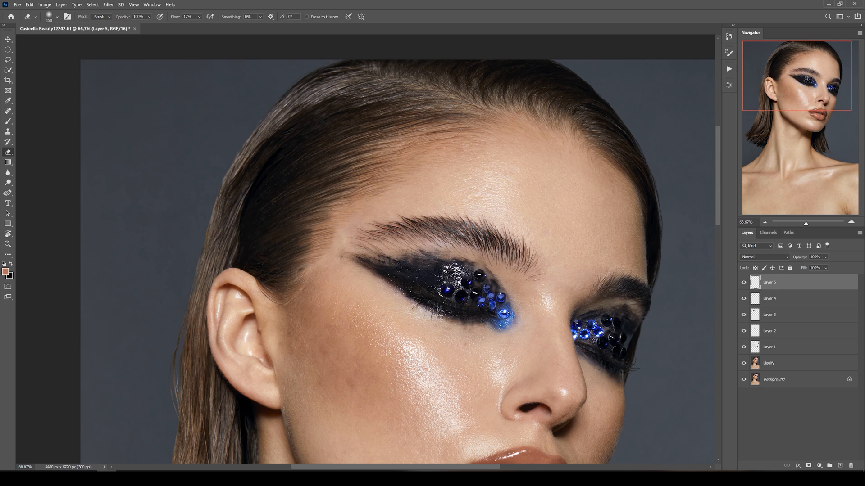
key(ctrl+minus)
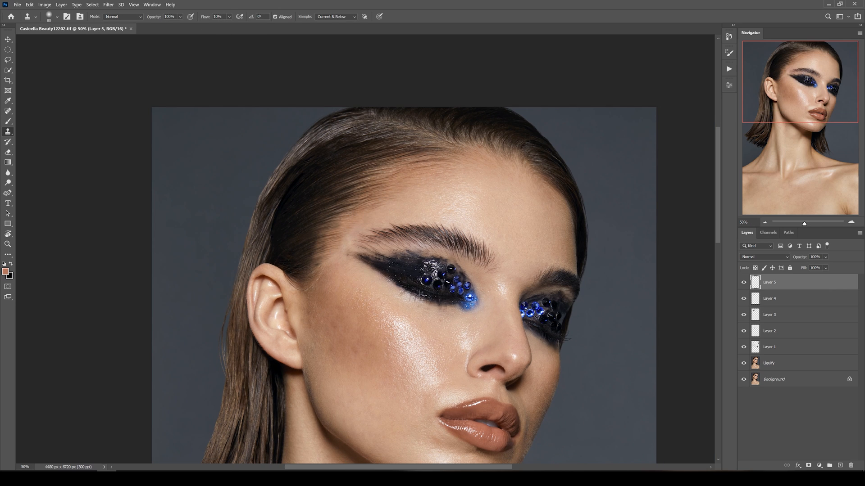
key(bracketright)
key(ctrl+minus)
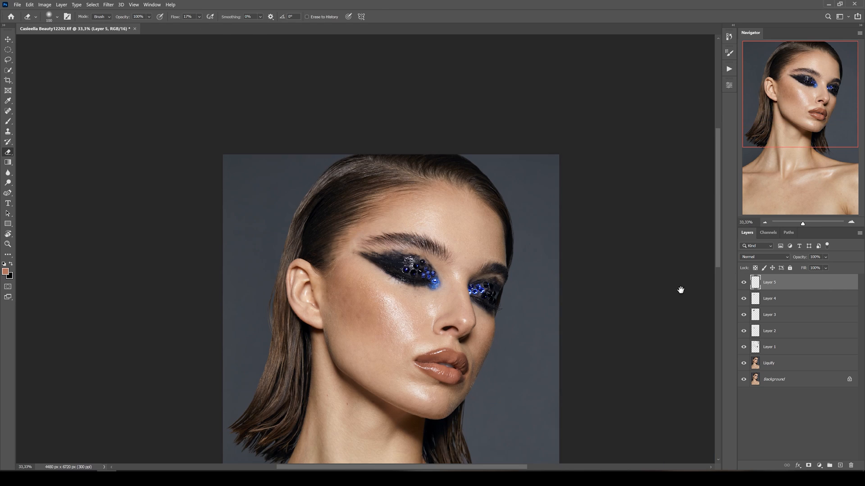
- Clone dark hair above the ear on a new layer and soften its edges with the Eraser and a low-flow Clone Stamp
key(ctrl+1)
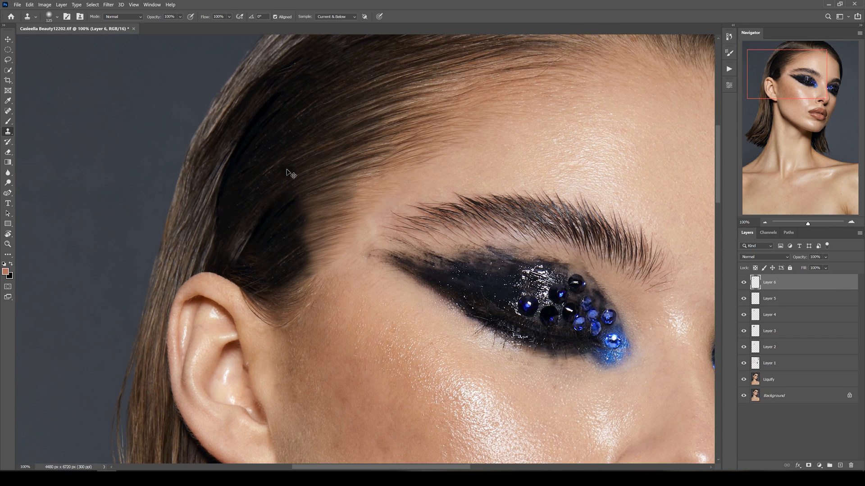
key(ctrl+shift+alt+n)
key(e)
key(ctrl+minus)
key(ctrl+minus)
key(ctrl+minus)
key(s)
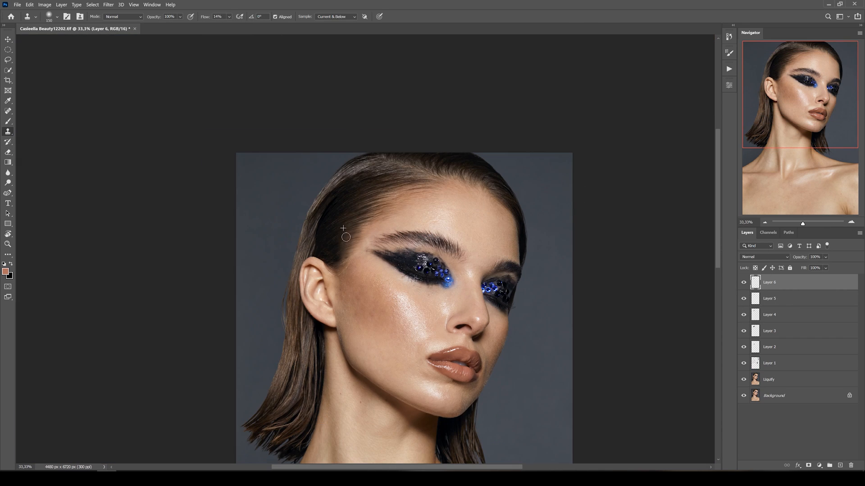
- Merge Layers 3 to 6 into one layer and compare the image with it hidden and shown
key(j)
key(ctrl+minus)
shift+click(779, 334)
key(ctrl+e)
click(743, 283)
click(744, 283)
- Merge all the cleanup layers above Liquify, compare the result hidden and shown, and rename the layer Clean
shift+click(771, 315)
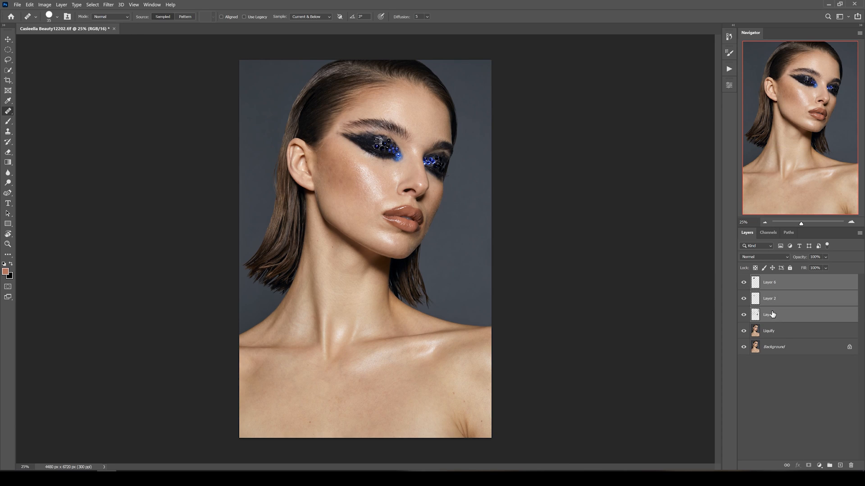
key(ctrl+e)
click(743, 282)
click(743, 283)
double_click(770, 282)
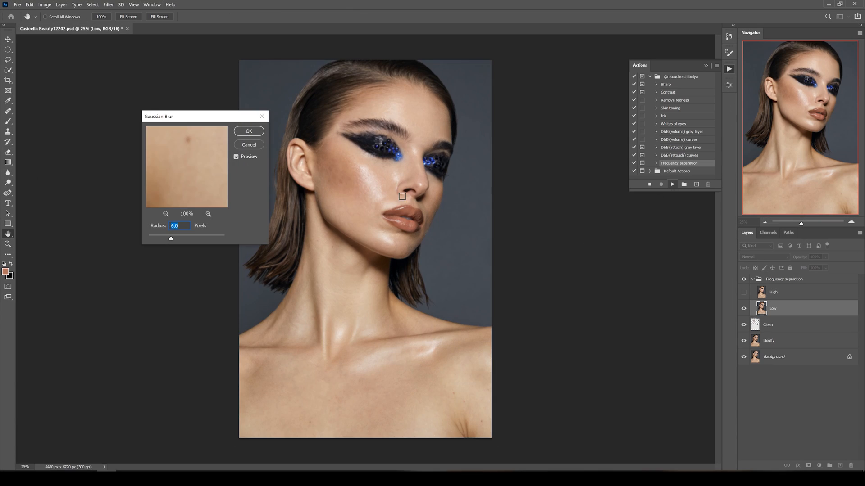
- Apply a Gaussian Blur with a 2.3-pixel radius to the Low layer, checking the preview at 50%
click(166, 214)
drag(165, 191, 190, 191)
drag(155, 241, 156, 238)
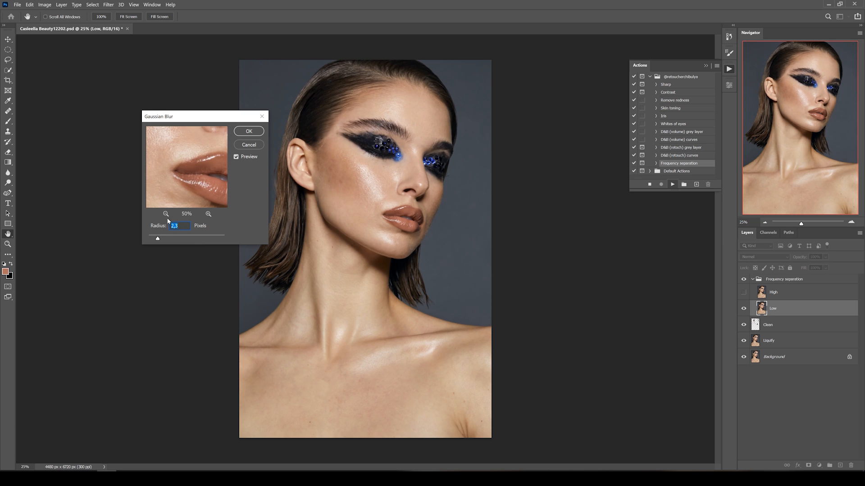
click(378, 144)
click(249, 131)
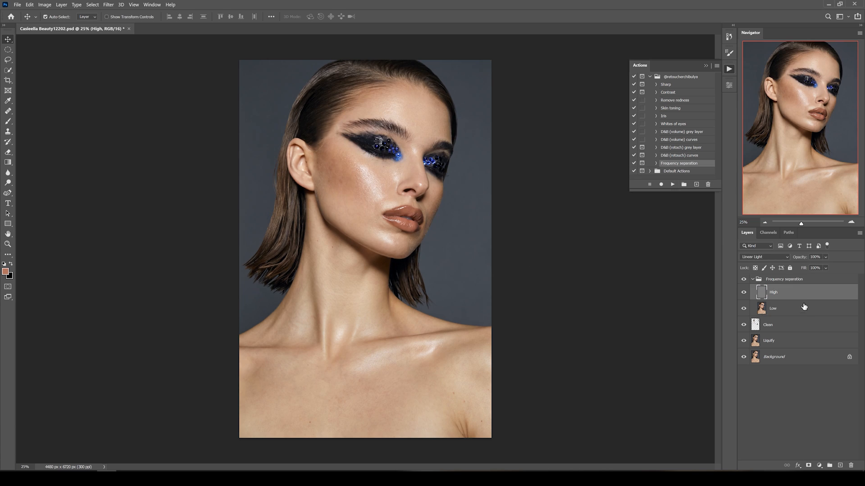
- Create an empty layer above Low and choose the Clone Stamp for working on the lip area
click(805, 308)
click(840, 465)
key(ctrl+plus)
key(ctrl+plus)
key(ctrl+plus)
key(ctrl+plus)
key(ctrl+plus)
drag(563, 117, 300, 341)
click(8, 131)
key(ctrl+minus)
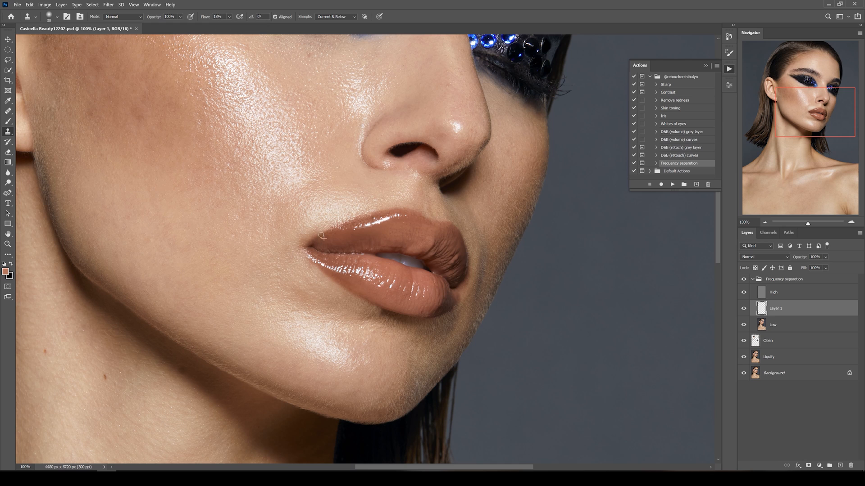
- Even out the tones on and around the lips on Layer 1 with the Clone Stamp at 18% flow
drag(456, 296, 353, 304)
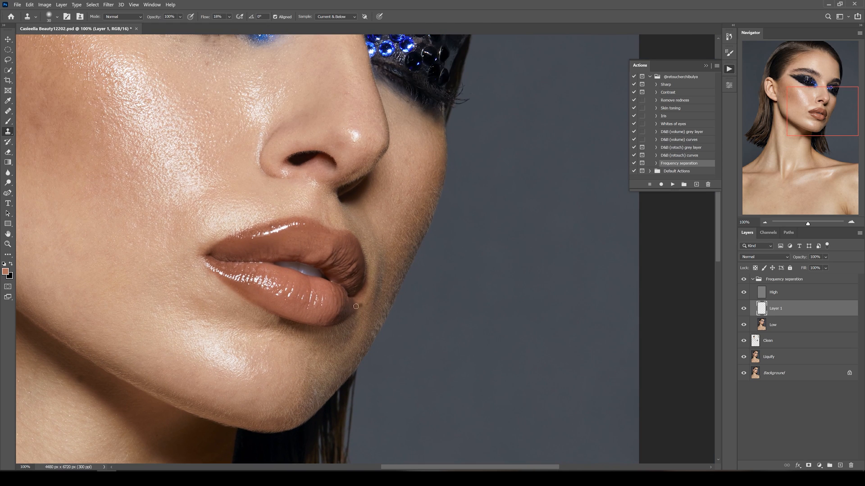
drag(324, 231, 354, 273)
drag(297, 227, 316, 224)
mouse_move(309, 264)
mouse_down()
mouse_move(304, 258)
mouse_move(569, 257)
mouse_up()
key(bracketleft)
key(ctrl+minus)
key(ctrl+minus)
key(ctrl+minus)
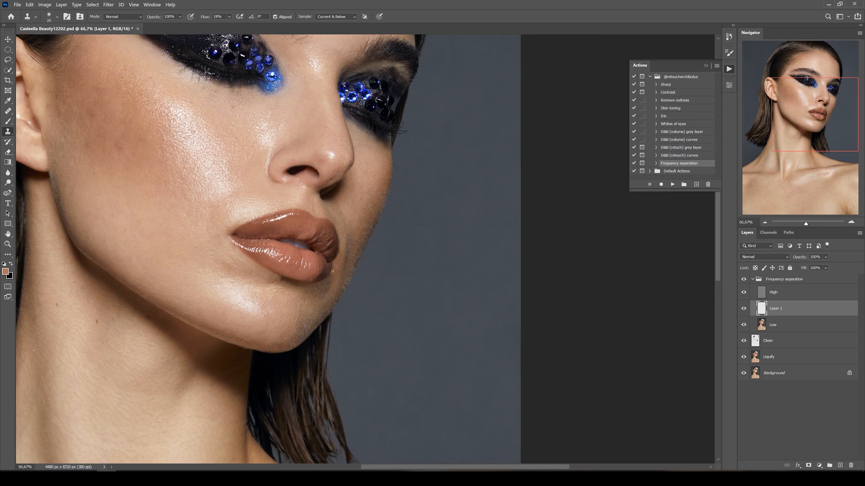
- Rename the lip retouching layer Lips and add a new empty layer above it
double_click(776, 309)
text(Lips)
key(Return)
click(840, 466)
- Paint sampled black over the patchy eye shadow of the nearer eye on Layer 1 with the Brush at 14% flow
scroll(293, 136, up, 3)
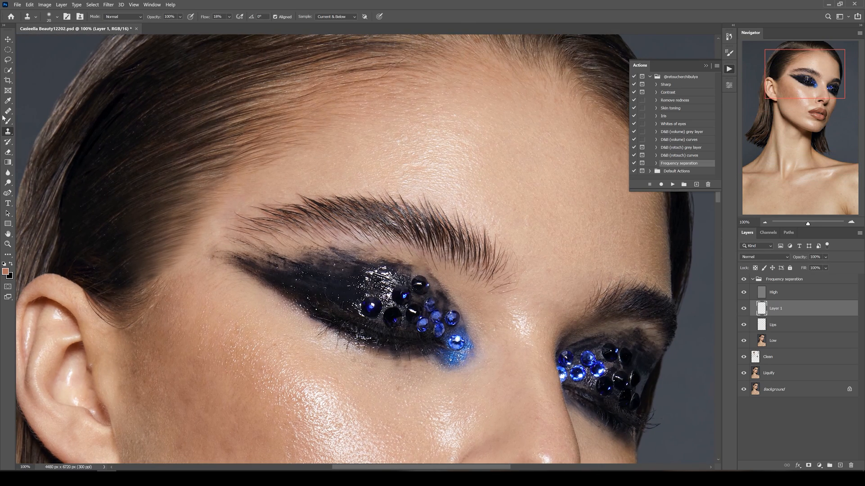
key(b)
alt+click(337, 266)
mouse_move(422, 301)
mouse_down()
mouse_move(429, 288)
mouse_move(385, 261)
mouse_up()
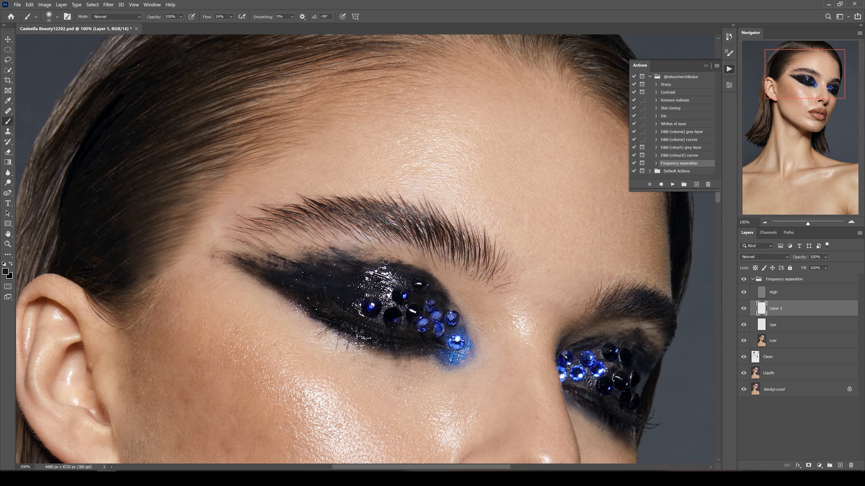
key(bracketright)
key(bracketright)
key(bracketright)
drag(244, 262, 292, 269)
key(ctrl+minus)
mouse_move(353, 260)
mouse_down()
mouse_move(313, 259)
mouse_move(346, 253)
mouse_up()
mouse_move(407, 217)
mouse_down()
mouse_move(365, 191)
mouse_move(341, 195)
mouse_up()
- Refine the upper edge of the black shadow with a smaller Brush and compare Layer 1 hidden and shown
key(ctrl+plus)
key(ctrl+plus)
key(s)
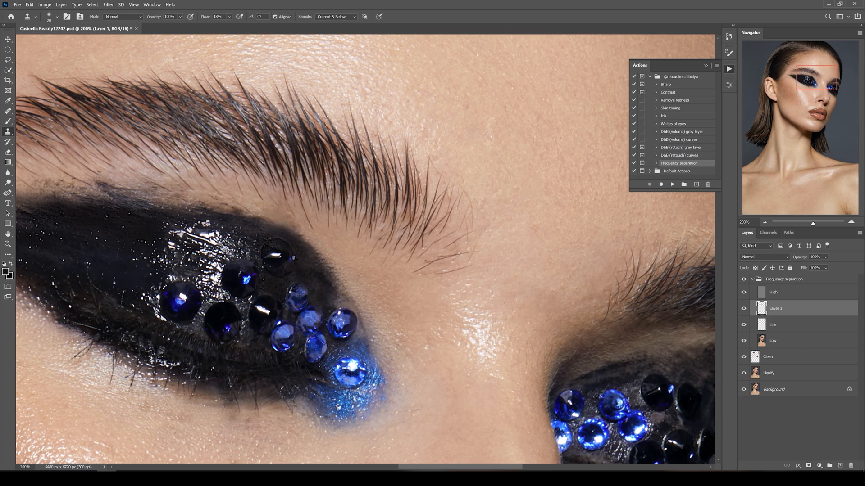
key(b)
key(bracketleft)
mouse_move(324, 256)
mouse_down()
mouse_move(276, 225)
mouse_move(261, 230)
mouse_up()
key(ctrl+minus)
key(ctrl+minus)
key(ctrl+minus)
click(8, 152)
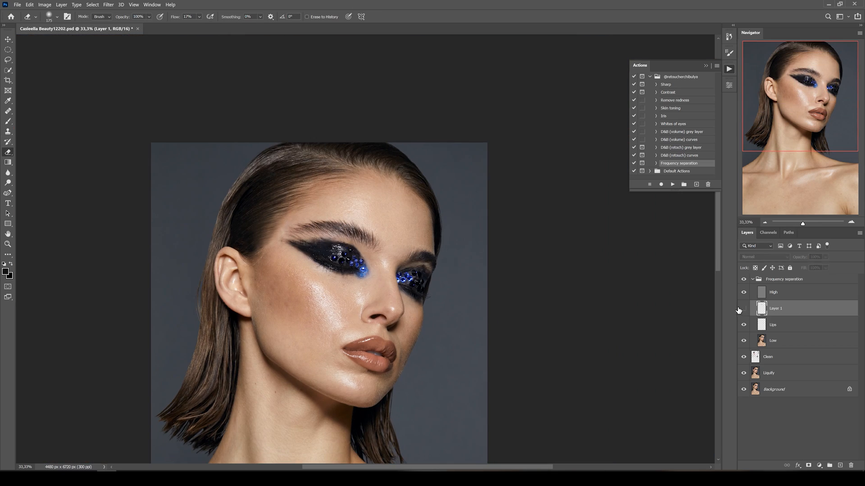
click(743, 308)
- Touch up the outer part of the black eye shadow with the Clone Stamp and Brush, checking Layer 1's visibility
key(ctrl+plus)
key(ctrl+plus)
key(ctrl+plus)
key(ctrl+plus)
key(s)
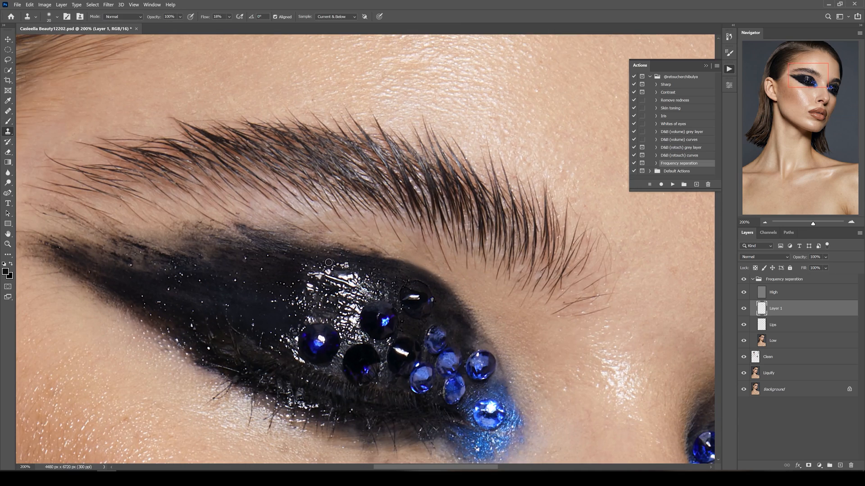
scroll(360, 271, left, 3)
key(b)
key(ctrl+minus)
key(ctrl+minus)
click(743, 308)
- Rotate the canvas and paint a cleaner upper contour on the black shadow near the rhinestones
key(ctrl+plus)
key(ctrl+plus)
key(r)
mouse_move(393, 193)
mouse_down()
mouse_move(351, 188)
mouse_move(303, 256)
mouse_up()
key(s)
scroll(334, 310, up, 3)
key(b)
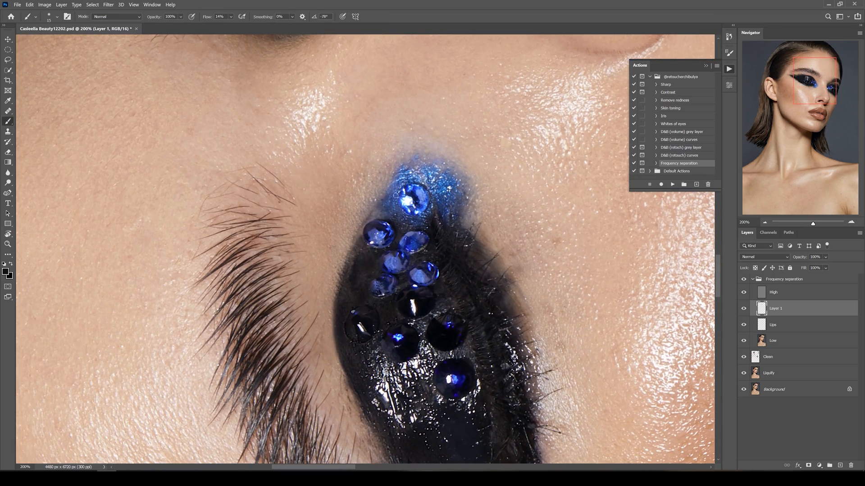
drag(337, 298, 361, 227)
- Refine the shadow's contour with a smaller Brush and reset the canvas rotation to 0°
key(e)
key(b)
key(bracketleft)
key(bracketleft)
key(bracketleft)
key(ctrl+minus)
key(ctrl+minus)
key(ctrl+minus)
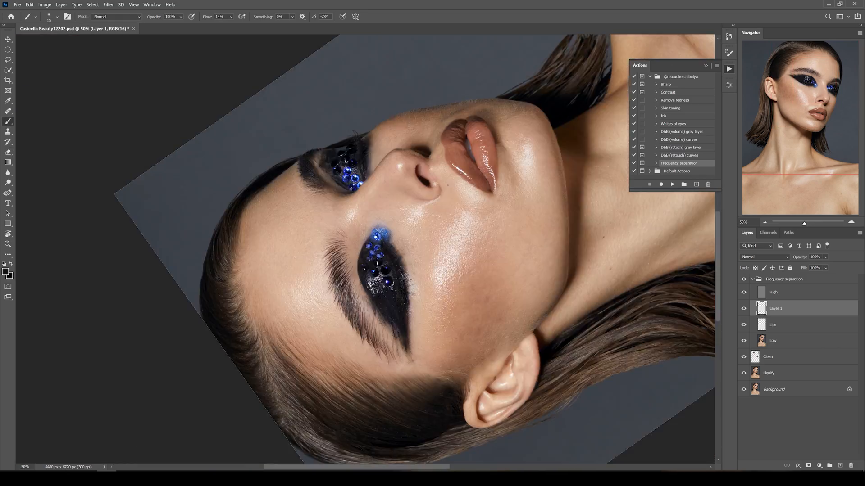
key(ctrl+plus)
key(ctrl+plus)
key(ctrl+plus)
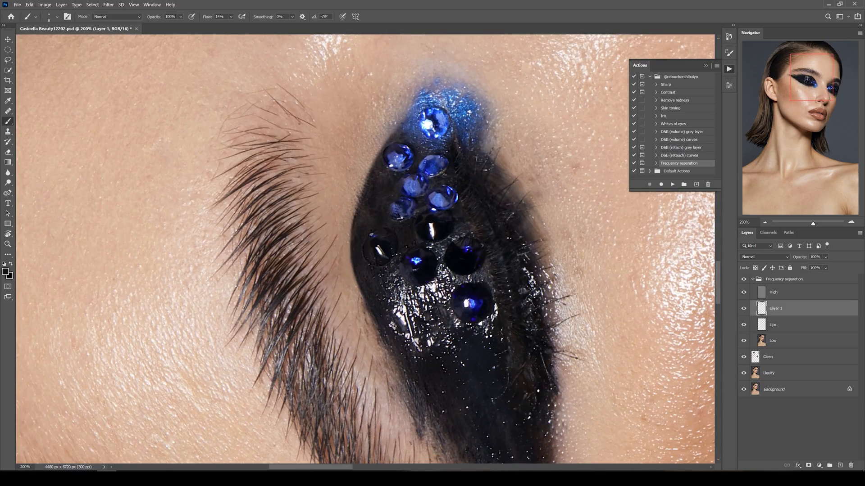
key(h)
drag(393, 286, 320, 222)
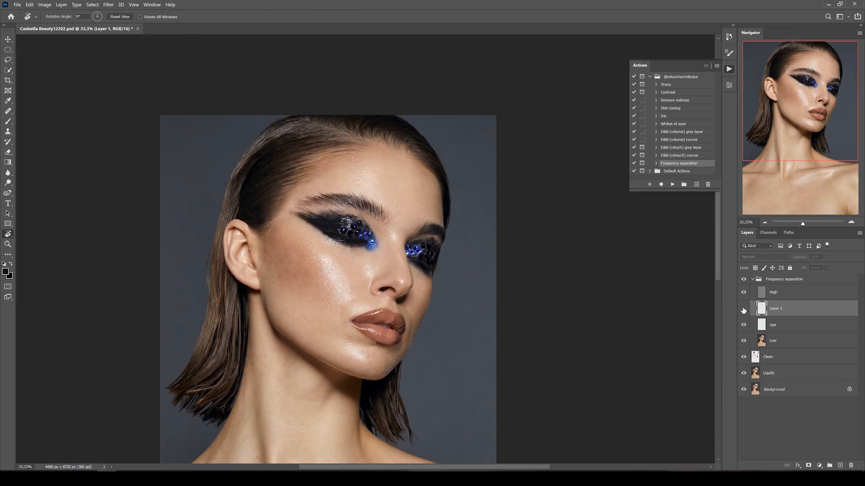
- Paint sampled dark and blue tones along the lower lid beside the eye's inner corner with the Brush at 14% flow
key(ctrl+plus)
key(ctrl+plus)
key(ctrl+plus)
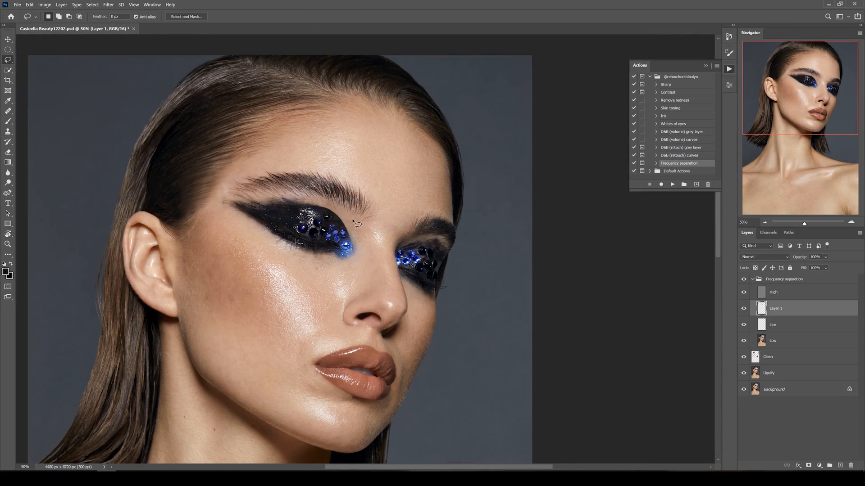
key(l)
key(Return)
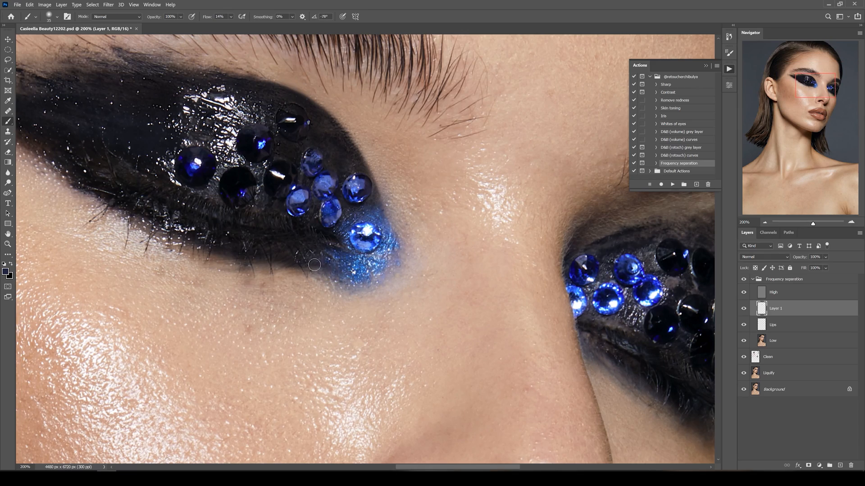
alt+click(314, 265)
key(ctrl+minus)
key(ctrl+minus)
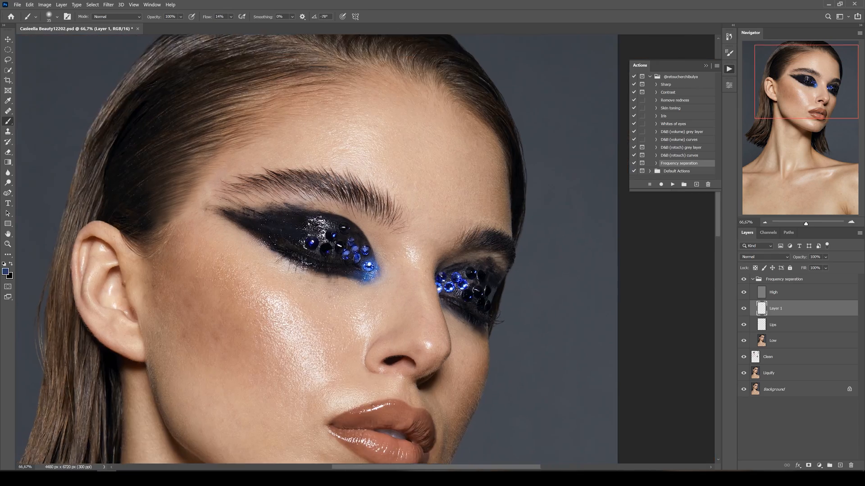
- Even out the skin beneath the nearer eye's makeup with the Clone Stamp at 18% flow
key(ctrl+plus)
key(s)
drag(341, 313, 313, 335)
scroll(312, 335, down, 5)
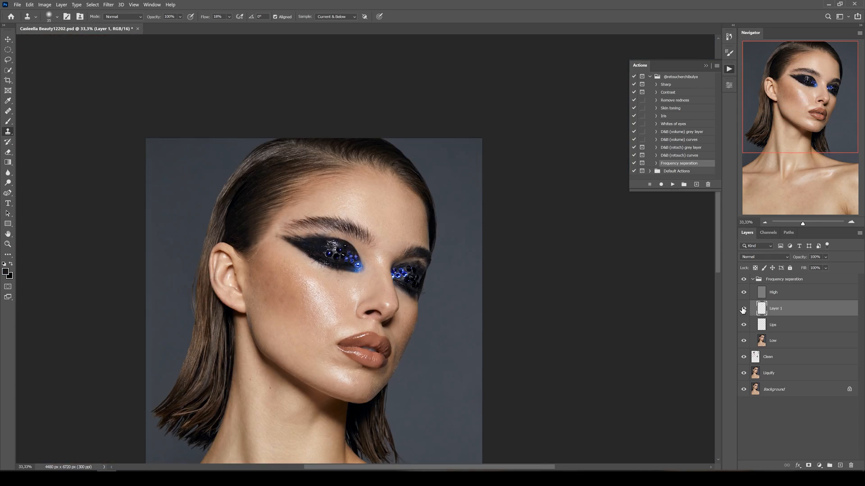
- Sample the blue pigment and build it up at the nearer eye's inner corner with the Brush at 9% flow
scroll(387, 288, up, 6)
key(b)
alt+click(356, 329)
alt+click(339, 297)
scroll(338, 297, down, 4)
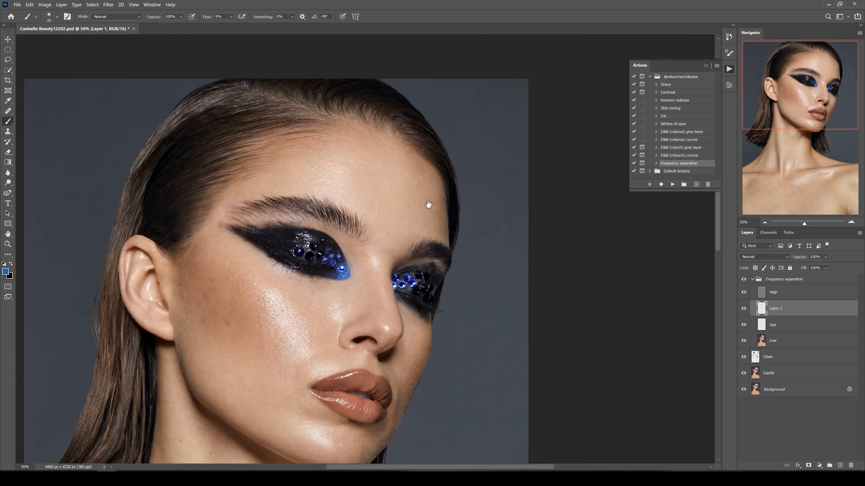
- Soften the blue shadow at the inner eye corner with two Gaussian Blur passes on lassoed areas
scroll(343, 291, up, 3)
key(s)
key(ctrl+minus)
key(ctrl+minus)
key(l)
key(ctrl+alt+f)
click(239, 131)
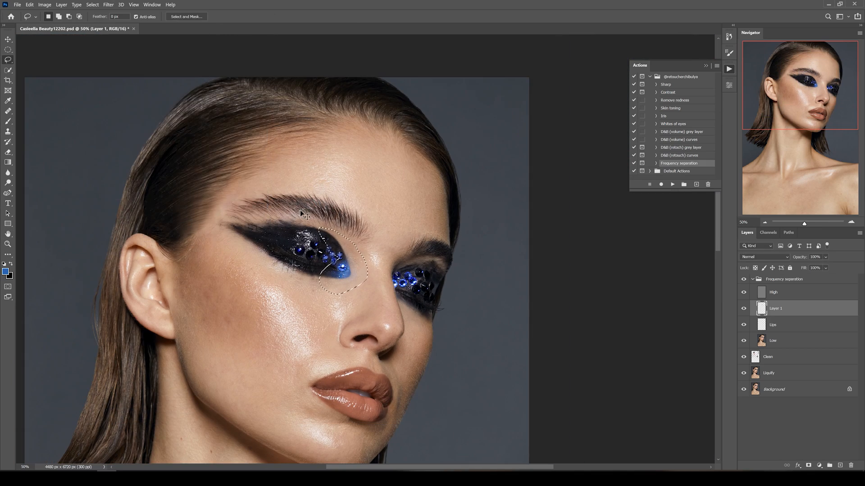
key(ctrl+alt+f)
click(247, 131)
- Compare the eye makeup before and after the second blur using the history states, ending on the latest state
click(729, 37)
click(659, 119)
key(ctrl+minus)
key(e)
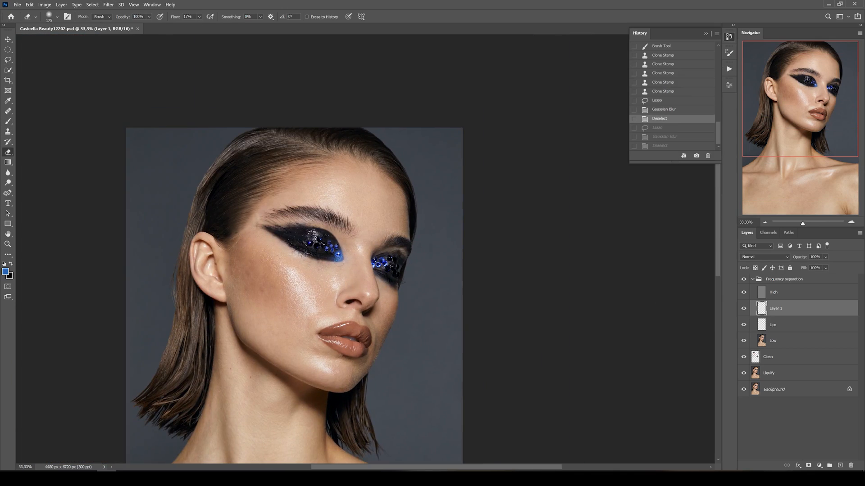
scroll(346, 265, up, 3)
click(658, 146)
- Paint more sampled makeup tones over the eye shadow on Layer 1 with the Brush at 9% flow
scroll(344, 179, up, 2)
key(b)
alt+click(399, 223)
drag(386, 190, 397, 201)
alt+click(363, 267)
drag(318, 189, 385, 176)
scroll(351, 180, up, 1)
key(s)
key(b)
click(388, 289)
drag(324, 271, 399, 257)
- Lower Layer 1's opacity to 70%
key(ctrl+minus)
key(ctrl+minus)
key(ctrl+minus)
key(ctrl+minus)
key(ctrl+minus)
key(ctrl+minus)
drag(800, 257, 790, 257)
click(826, 257)
drag(839, 268, 837, 268)
- Touch up the remaining eye makeup edges with the Clone Stamp and a smaller Brush at 9% flow
scroll(448, 168, up, 4)
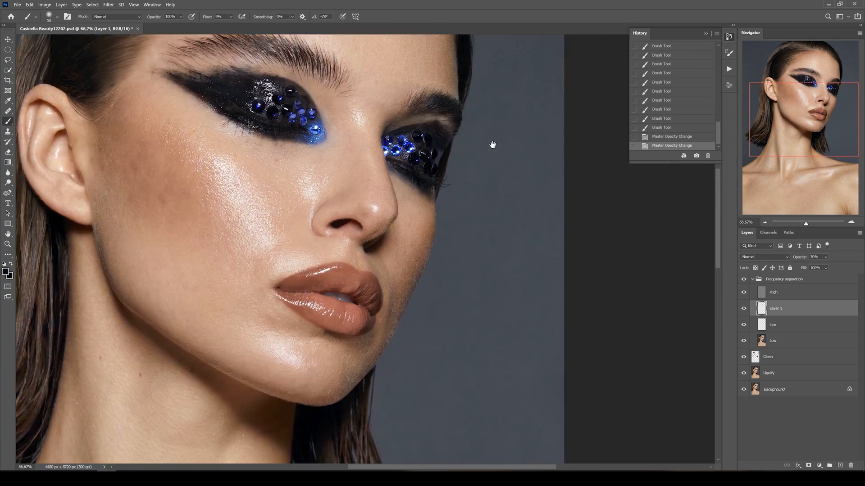
drag(493, 145, 500, 225)
key(s)
drag(406, 210, 416, 202)
key(b)
mouse_move(343, 246)
mouse_down()
mouse_move(360, 261)
mouse_move(356, 288)
mouse_move(437, 288)
mouse_up()
scroll(354, 254, up, 1)
key(bracketleft)
key(bracketleft)
key(bracketleft)
key(bracketleft)
key(bracketleft)
scroll(347, 255, down, 1)
scroll(437, 288, down, 4)
- Rename the eye makeup layer Eyes and add a new empty layer above it
double_click(775, 309)
text(Eyes)
key(Return)
click(840, 466)
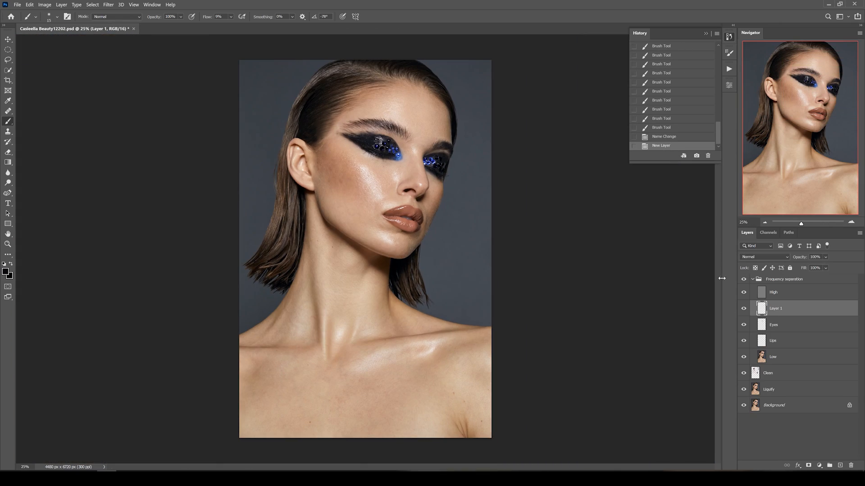
- Even out the facial skin tones on Layer 1 with the Clone Stamp at 18% flow
key(s)
key(ctrl+plus)
key(ctrl+plus)
drag(423, 112, 421, 337)
drag(428, 247, 382, 229)
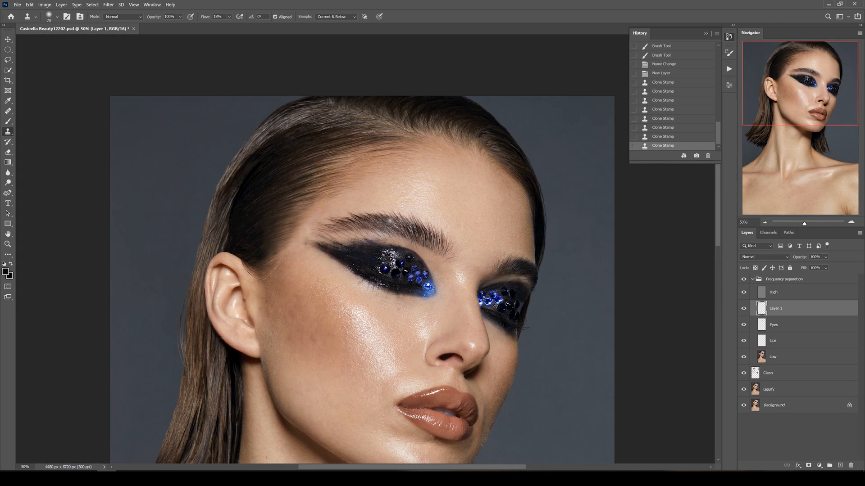
- Lower Layer 1's opacity to 50% and touch up one more patch of the face with a larger Clone Stamp
click(766, 223)
click(825, 257)
drag(843, 268, 823, 266)
key(ctrl+plus)
key(ctrl+plus)
key(bracketright)
drag(340, 234, 349, 243)
key(ctrl+minus)
key(ctrl+minus)
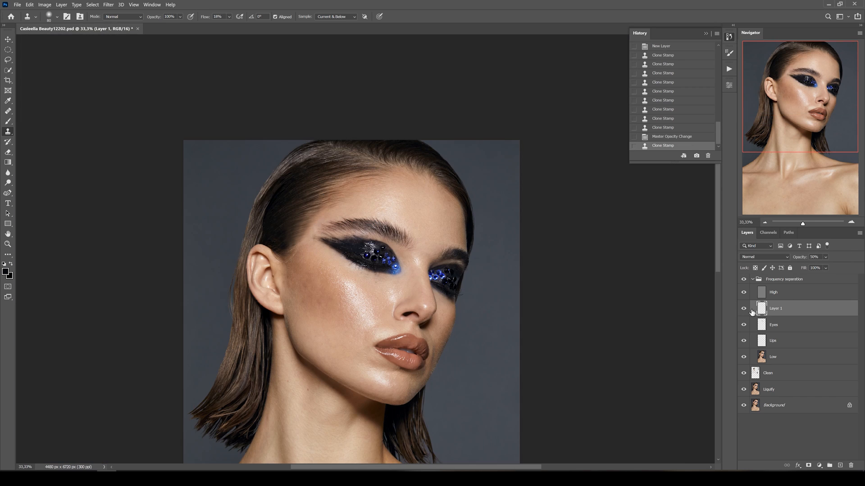
- Rename the skin tone, High and Low layers, collapse their group and name it Frequency separation 1
text(ws)
double_click(773, 293)
double_click(773, 357)
click(752, 279)
double_click(784, 279)
text(1)
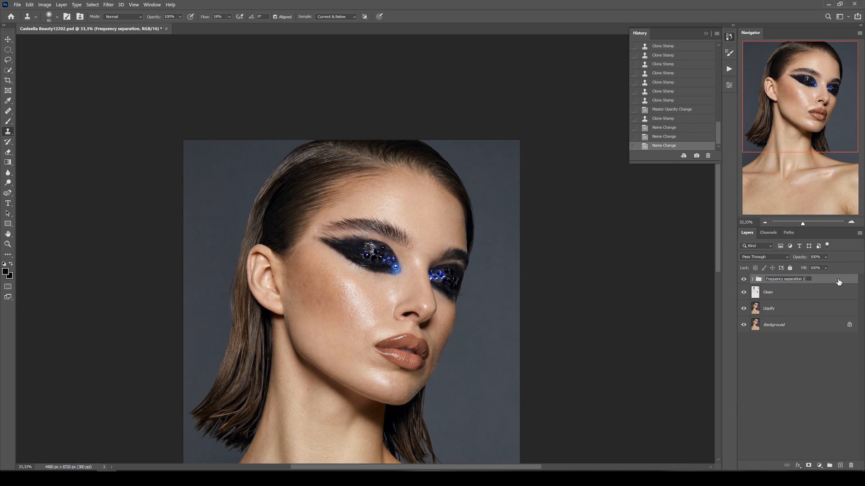
- Compare the portrait with the original Background, and run the D&B (retouch) curves action above the Frequency separation 1 group
key(ctrl+minus)
alt+click(744, 325)
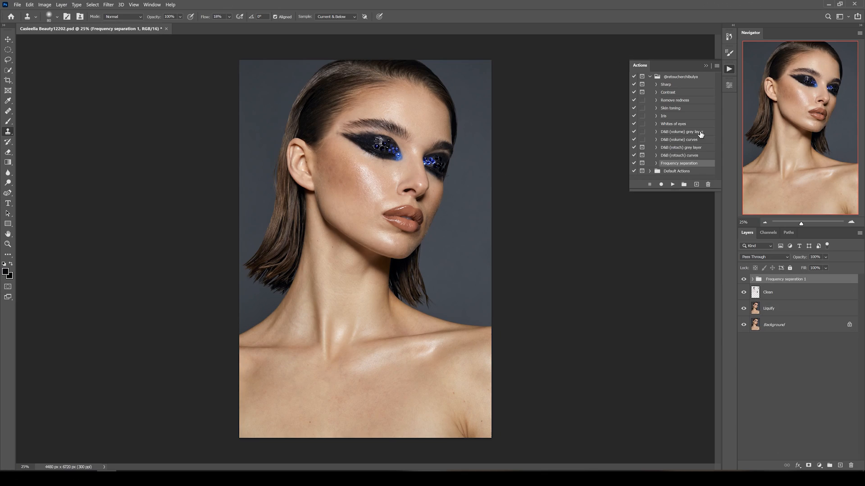
key(ctrl+m)
drag(581, 195, 598, 218)
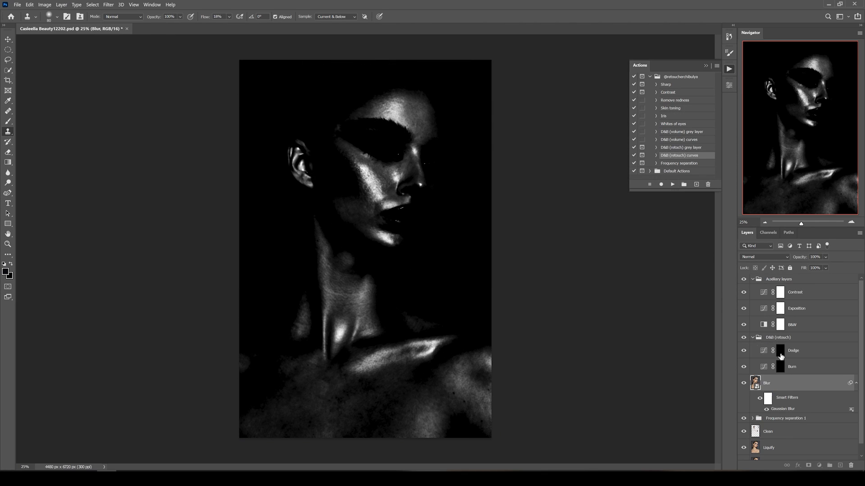
- Lighten uneven patches of the face on the Dodge mask with a larger white Brush at 3% flow
key(ctrl+plus)
scroll(398, 278, up, 5)
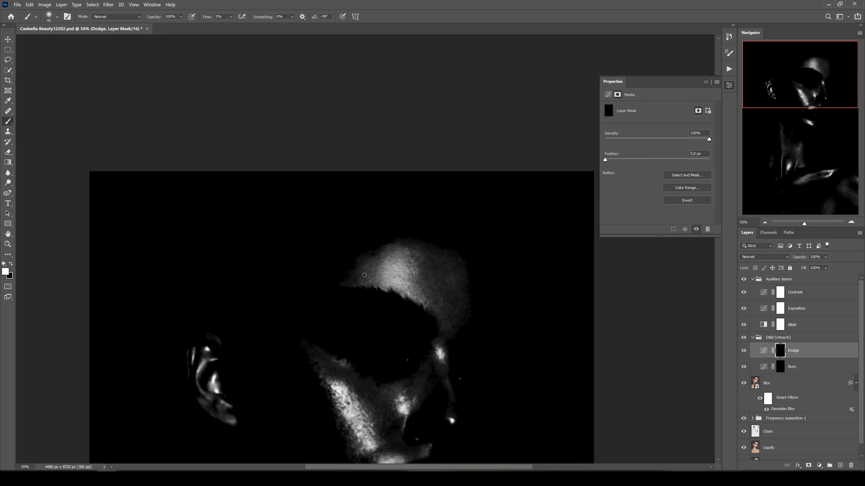
key(bracketright)
key(bracketright)
key(bracketright)
key(bracketright)
key(bracketright)
scroll(284, 232, down, 1)
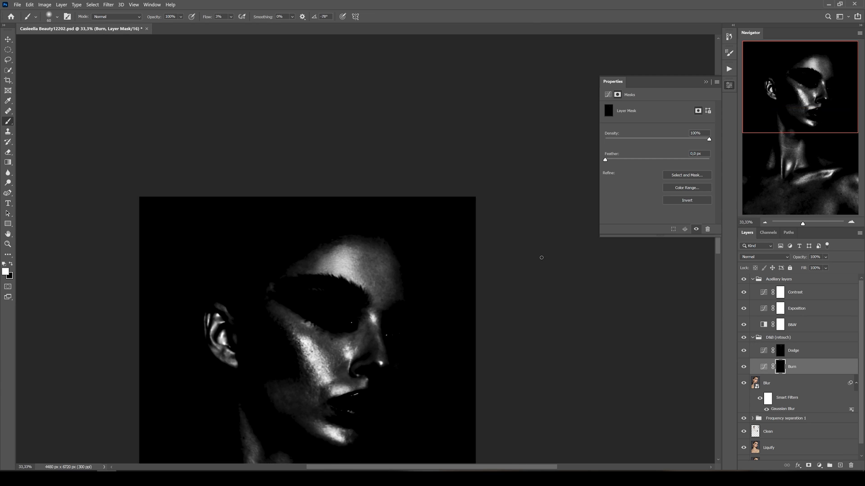
- Lighten the dark blotches on the cheek near the ear on the Dodge mask, enlarging the Brush for broader areas
key(alt+bracketright)
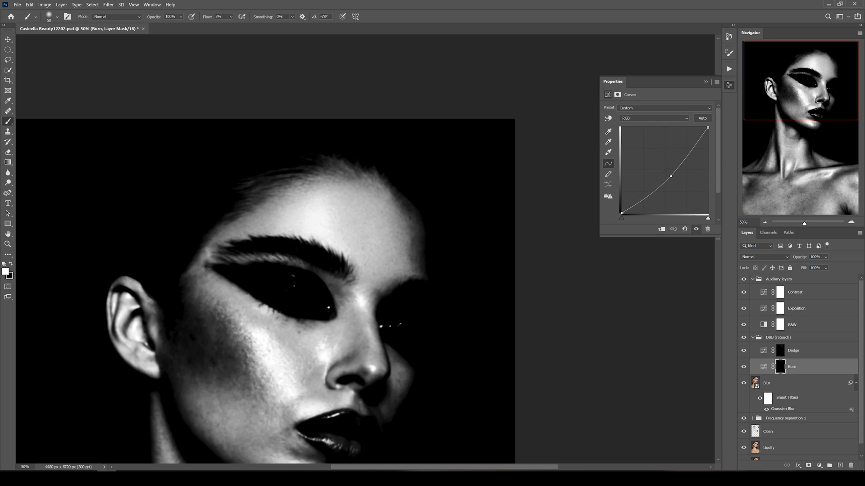
key(alt+bracketright)
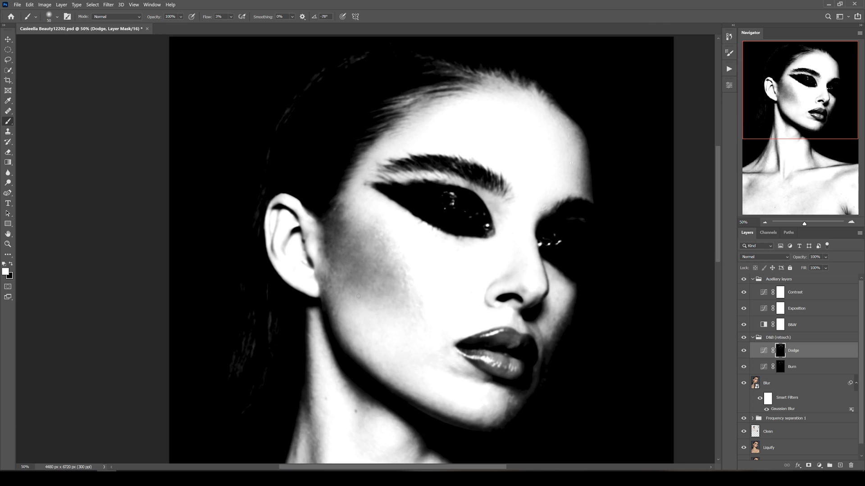
drag(359, 296, 369, 311)
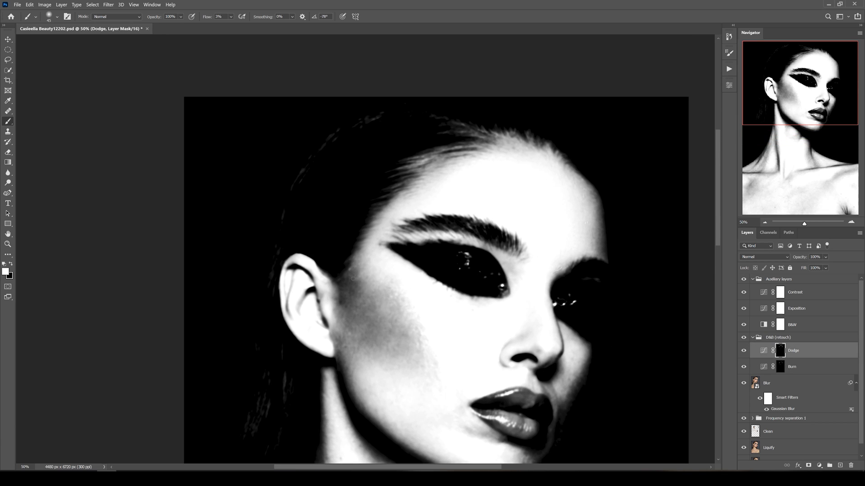
key(bracketright)
key(bracketright)
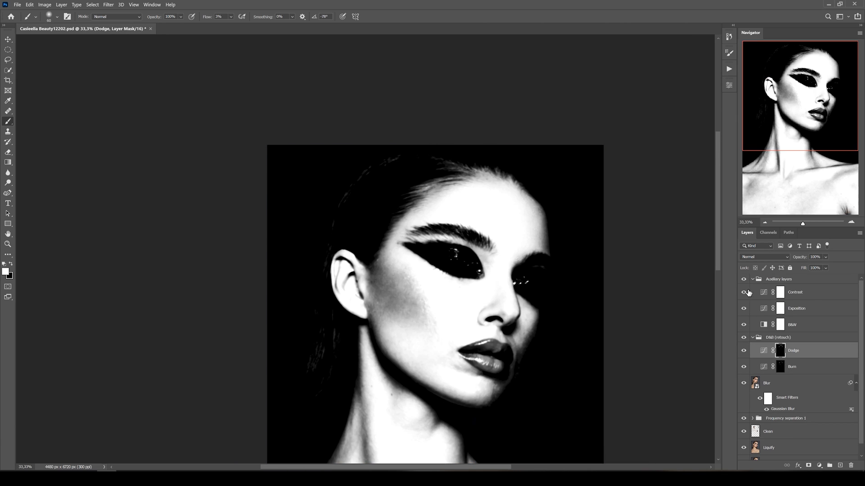
- Darken bright spots along the cheek highlight on the Burn mask, and lighten neighbouring dark ones on the Dodge mask with a smaller Brush
key(alt+bracketleft)
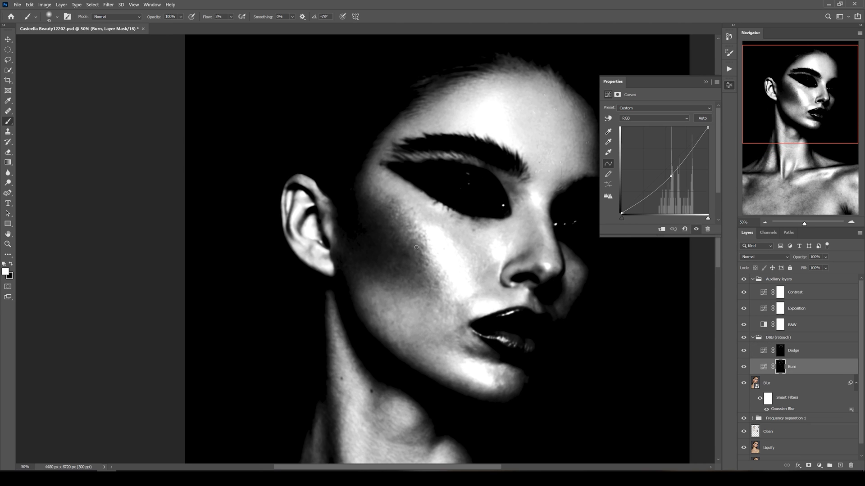
drag(416, 247, 403, 218)
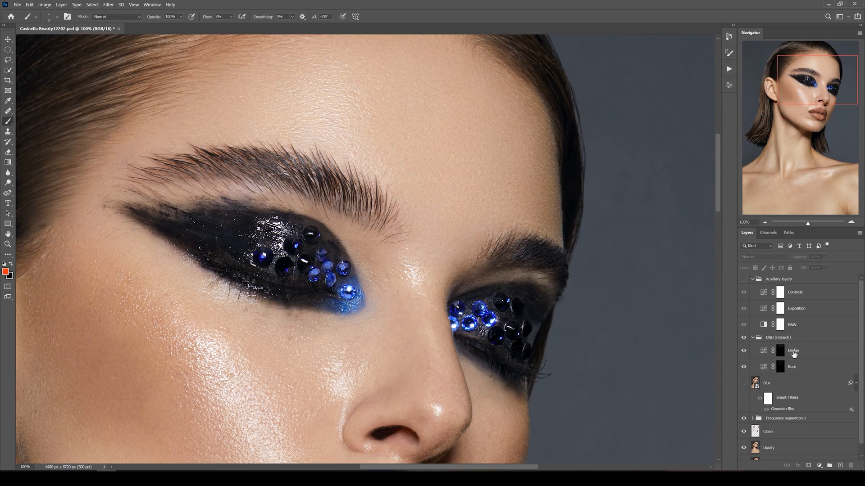
click(793, 354)
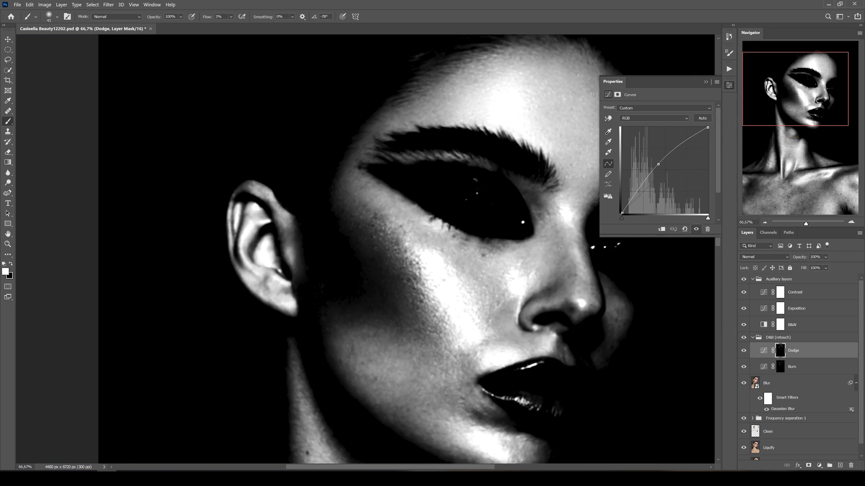
key(bracketleft)
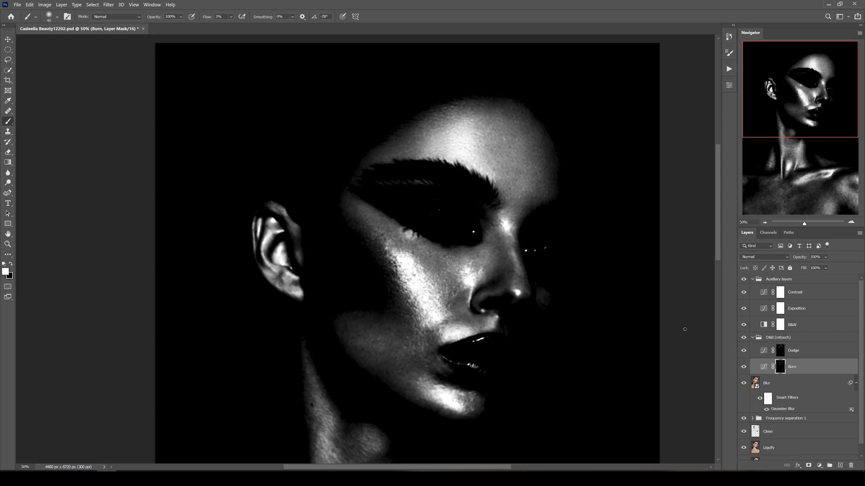
key(alt+bracketright)
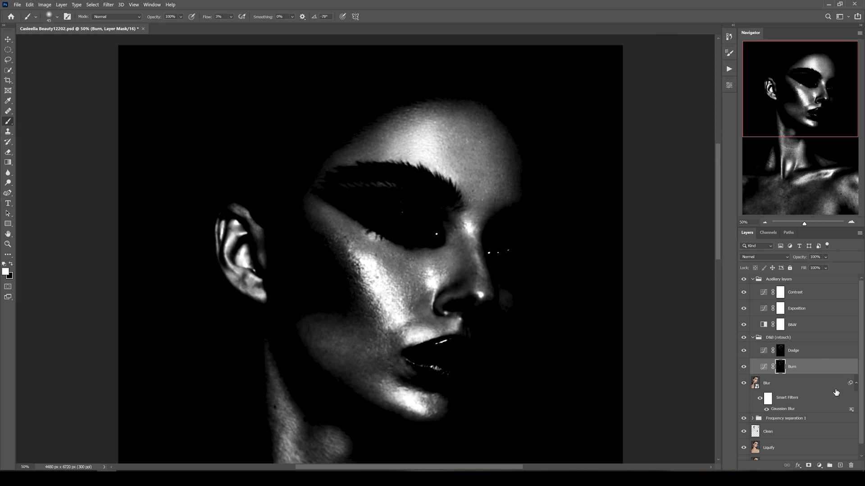
key(alt+bracketright)
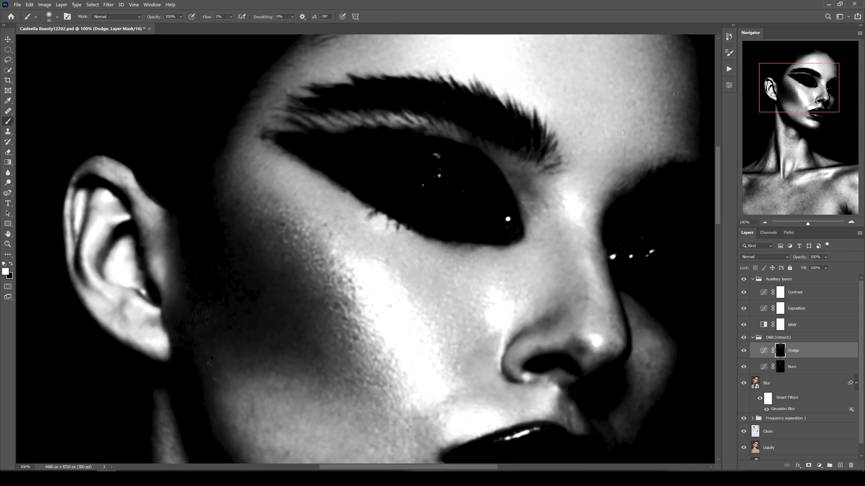
- Smooth the tones around the inner eye corner and nose bridge, alternating between the Burn and Dodge masks with a smaller Brush
key(alt+bracketleft)
mouse_move(525, 199)
mouse_down()
mouse_move(447, 246)
mouse_move(466, 227)
mouse_up()
key(bracketleft)
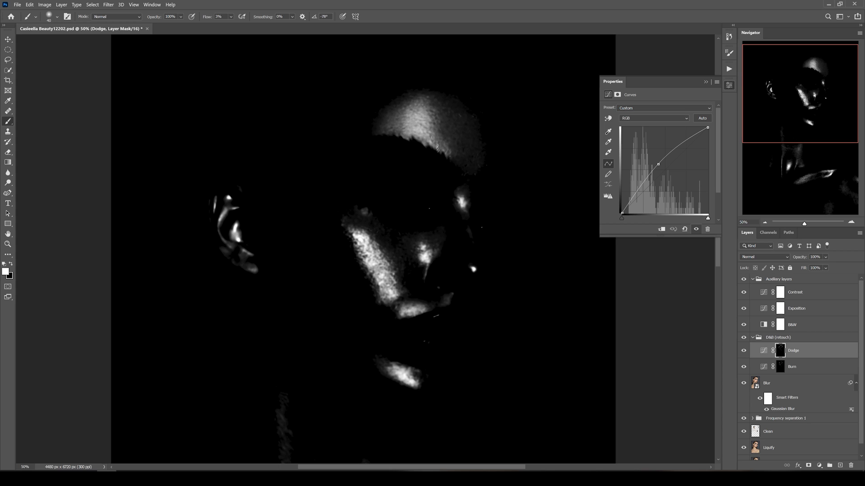
key(alt+bracketleft)
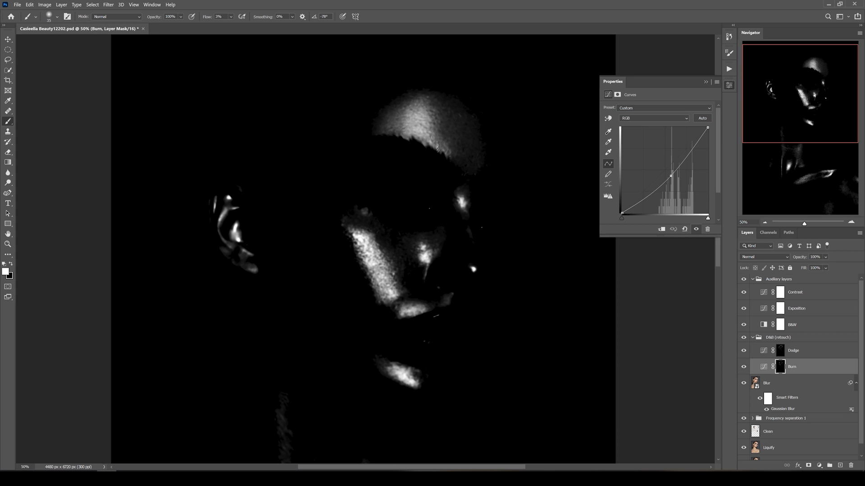
key(alt+bracketright)
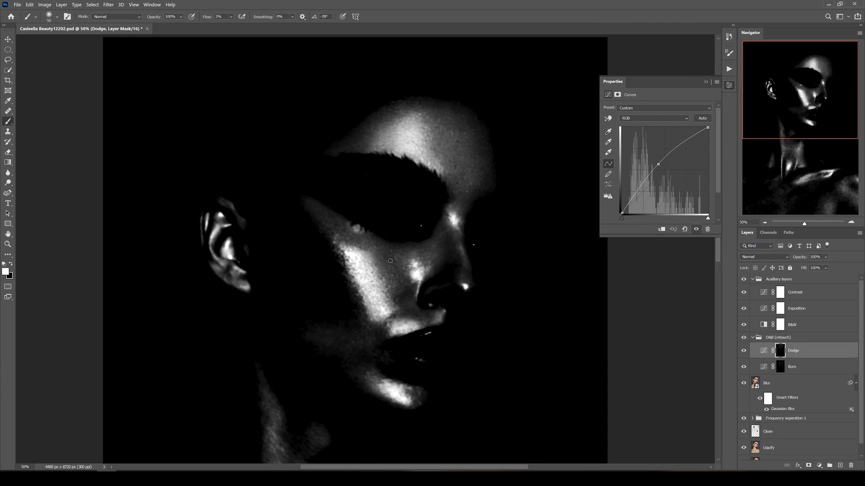
- Lighten the skin on the cheek beside the nose on the Dodge mask with a larger Brush
key(ctrl+minus)
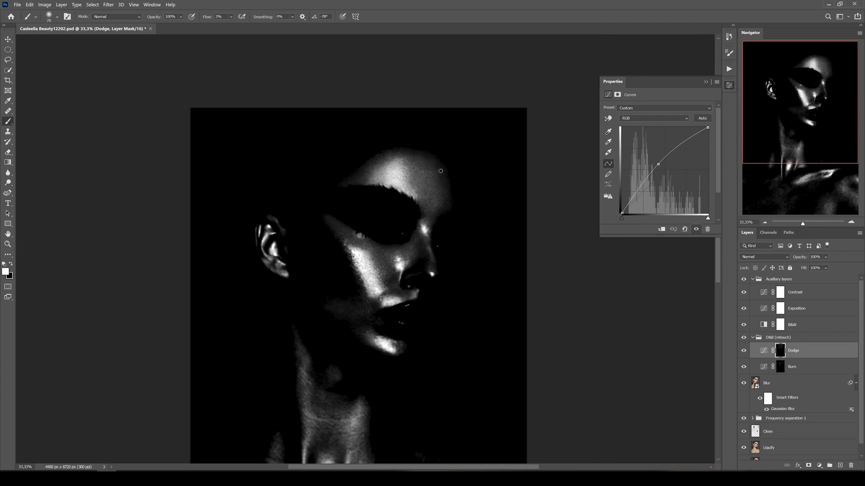
drag(409, 269, 418, 251)
key(ctrl+plus)
key(])
key(ctrl+minus)
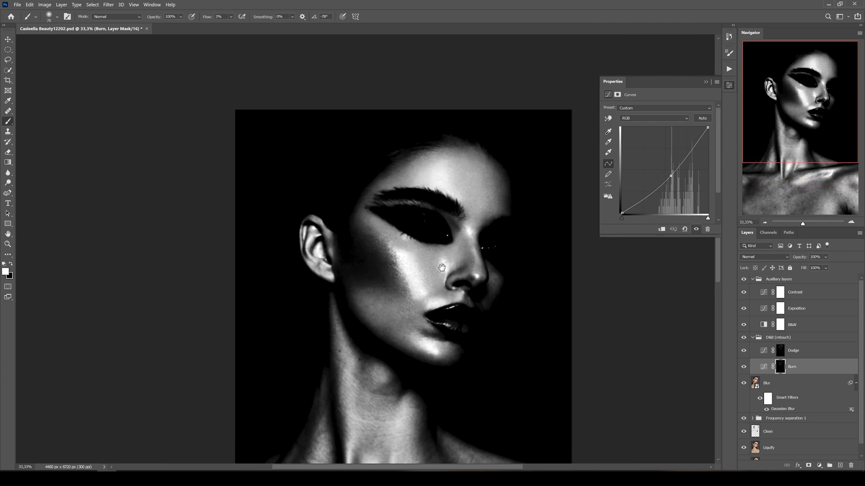
- Lighten dark spots on the lower cheek near the mouth corner on the Dodge mask at 3% flow
key(ctrl+plus)
key(ctrl+plus)
key(ctrl+minus)
key(ctrl+minus)
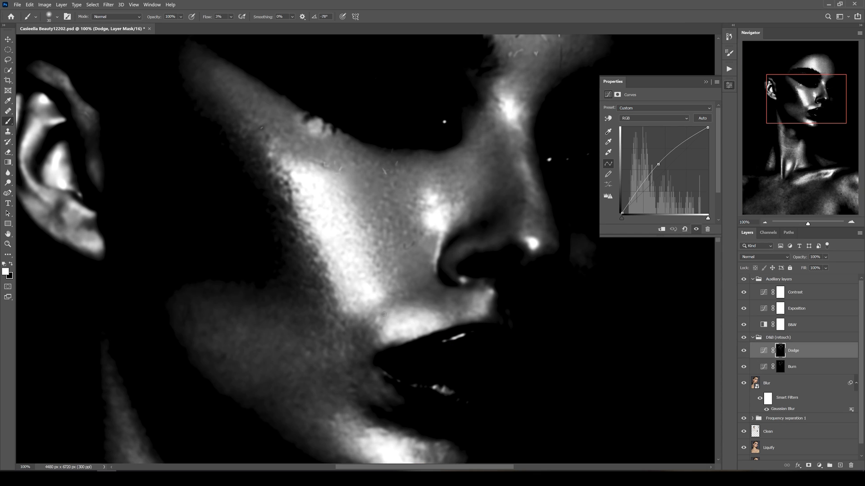
drag(384, 314, 361, 342)
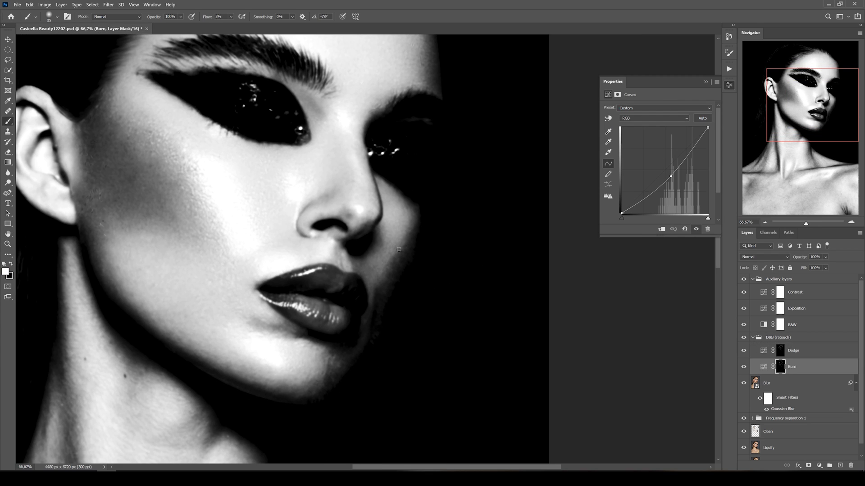
- Even out the far cheek, chin and mouth area by alternating between the Dodge and Burn masks
key(alt+])
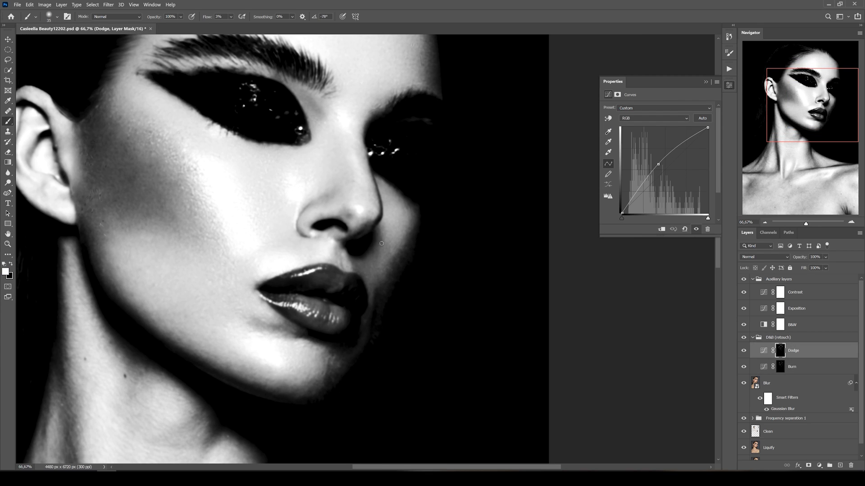
key(bracketright)
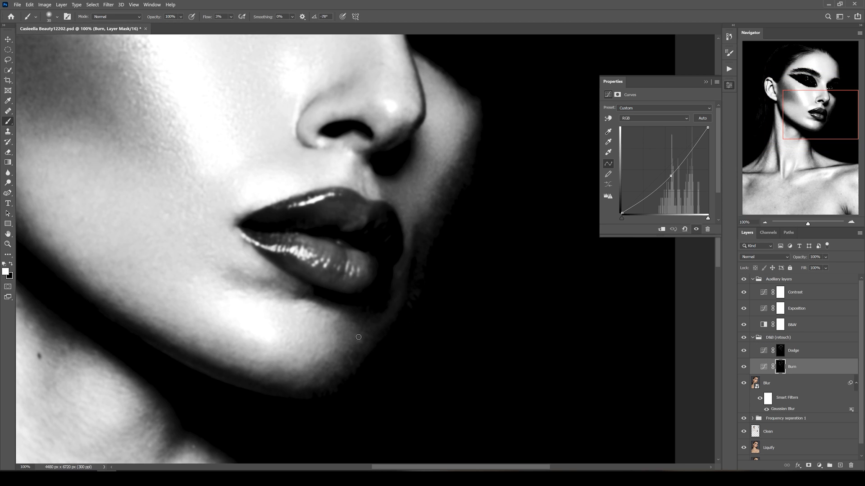
key(alt+bracketright)
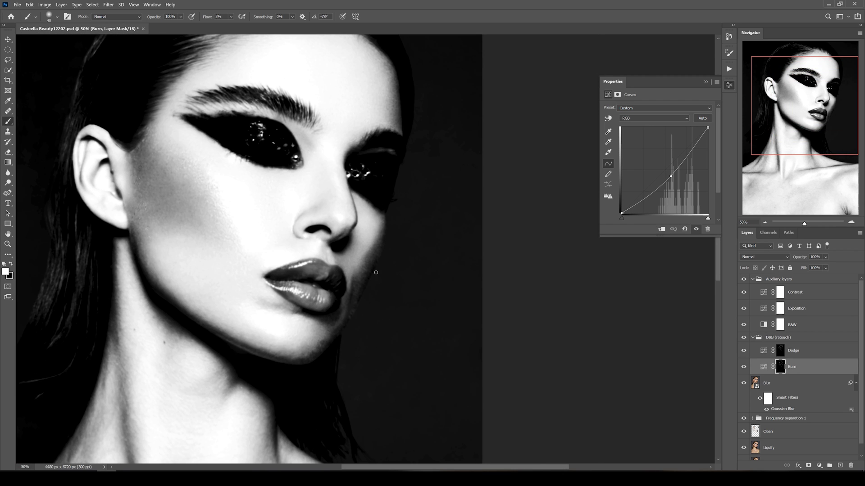
key(alt+bracketright)
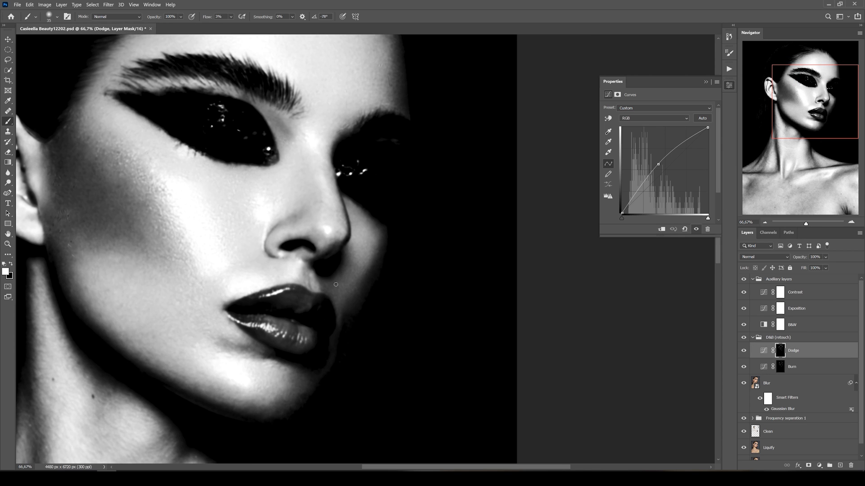
- Adjust the Exposition curve to brighten the black-and-white preview, and return to the Burn mask for the lower face
scroll(396, 222, down, 2)
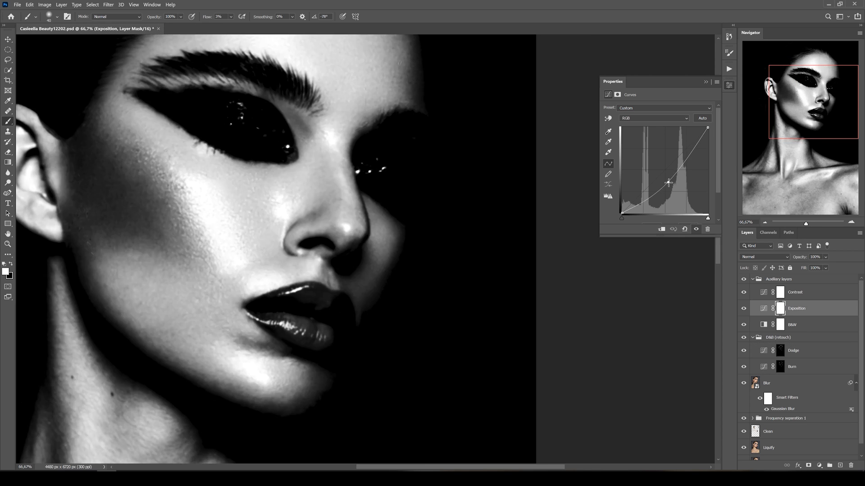
key(alt+bracketright)
key(alt+bracketright)
key(alt+bracketright)
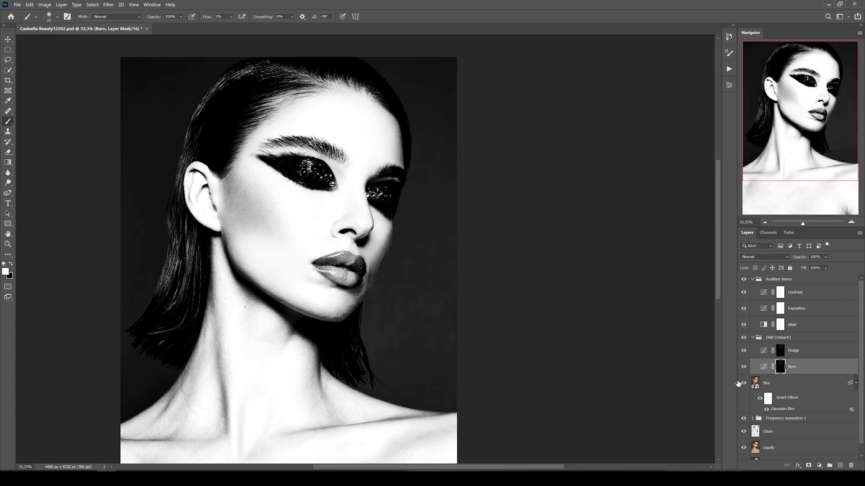
scroll(433, 273, up, 5)
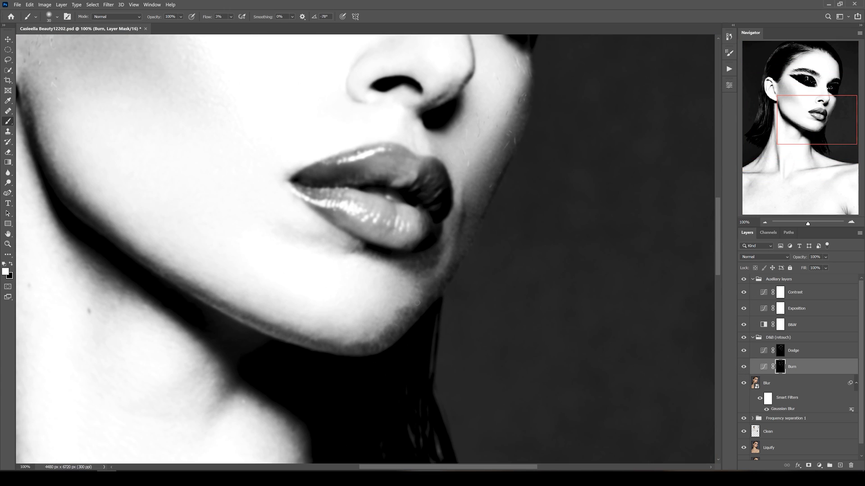
- Dodge and burn uneven spots beside the lips and along the jaw edge, and check the result without the Auxiliary layers
key(alt+])
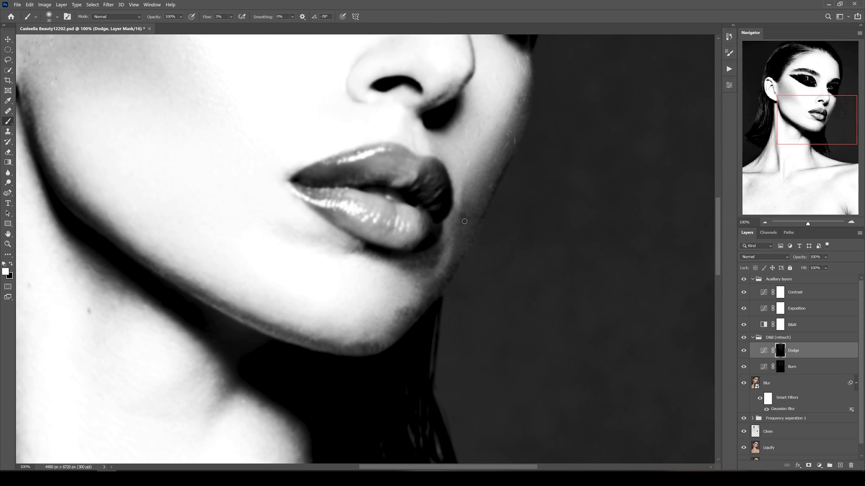
key(alt+[)
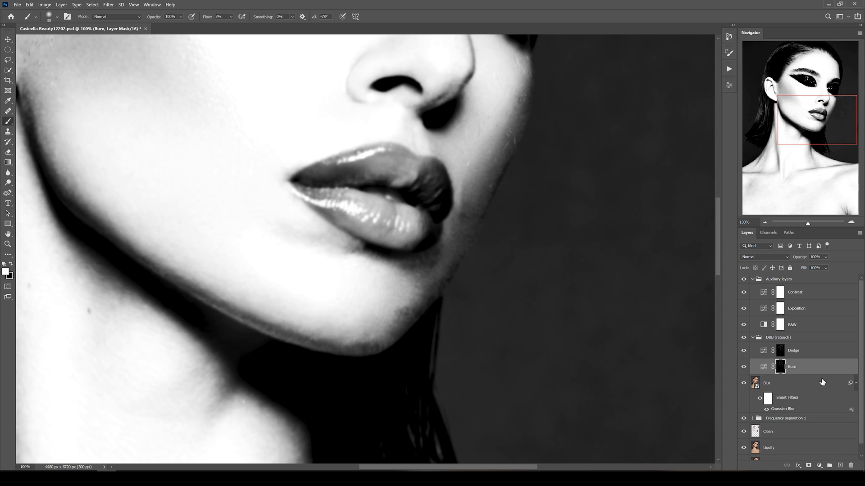
key(alt+])
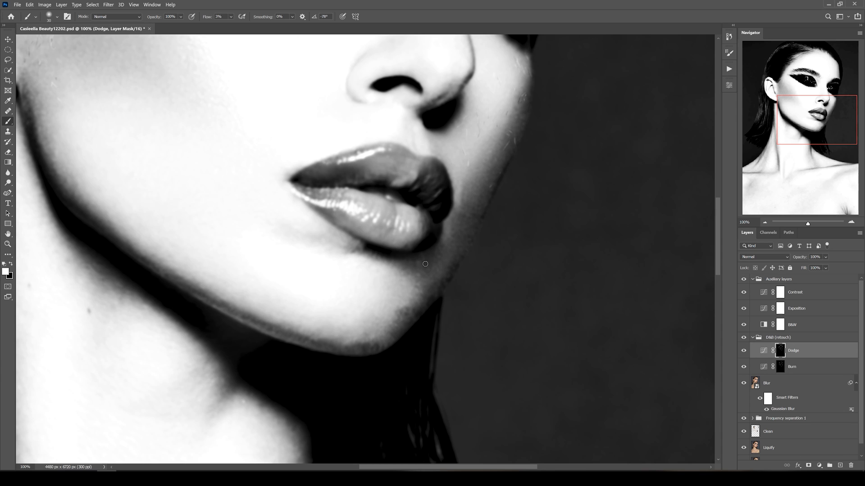
key(alt+[)
key(ctrl+minus)
click(744, 279)
click(743, 279)
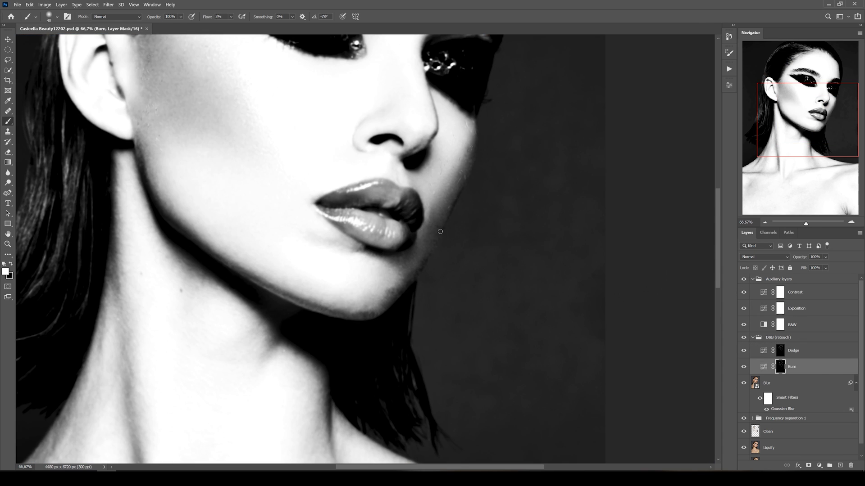
- Lighten uneven spots along the far jaw edge and chin on the Dodge mask, comparing with the Auxiliary layers hidden
key(ctrl+plus)
key(bracketleft)
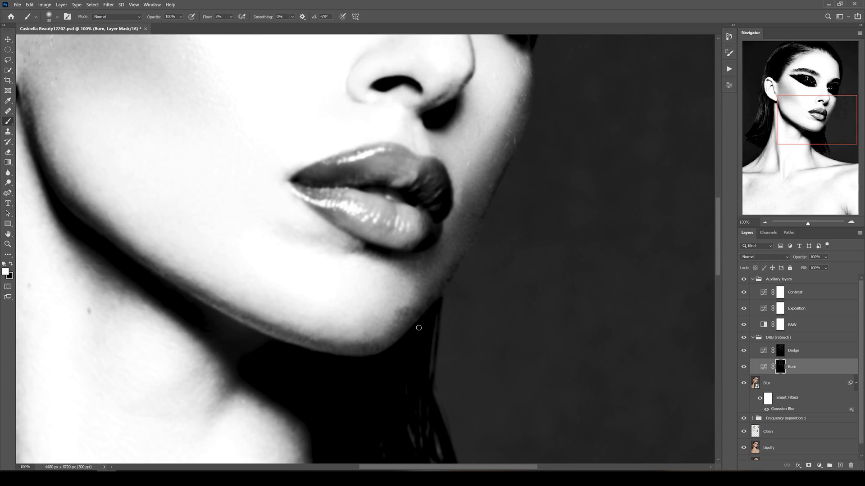
key(alt+])
drag(445, 267, 426, 283)
click(743, 279)
click(744, 279)
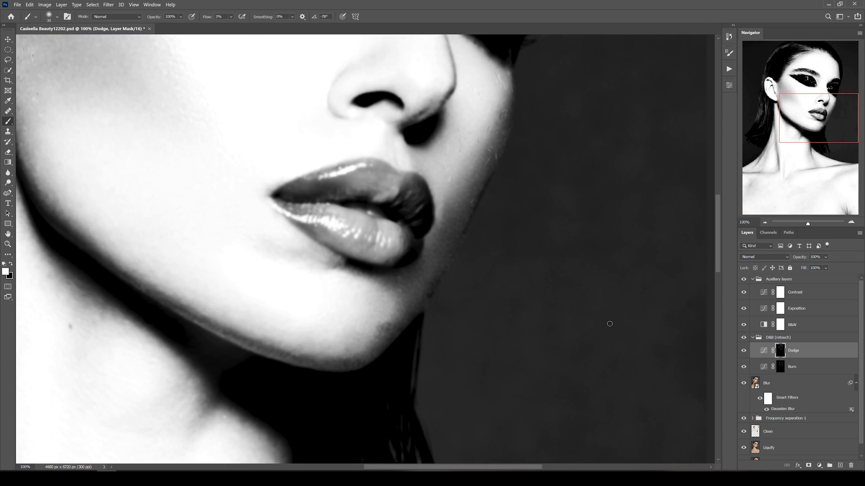
drag(426, 317, 431, 351)
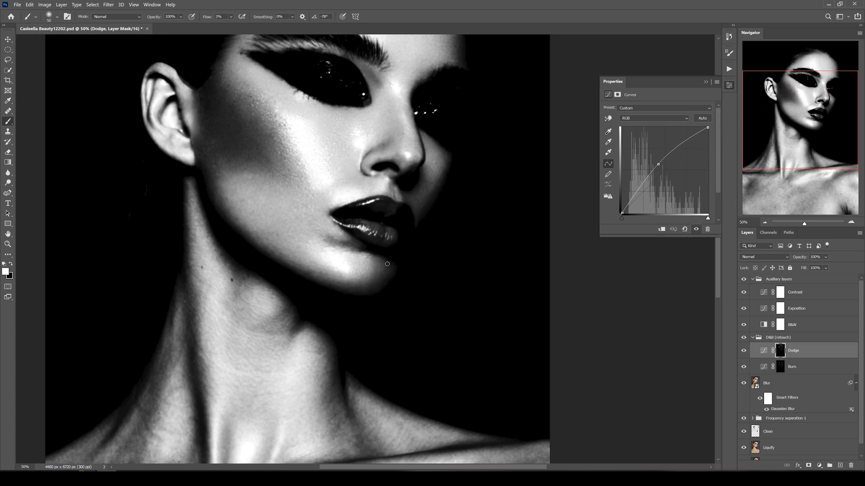
- Balance the chin and lower cheek transitions with small strokes, alternating between the Burn and Dodge masks in the darkened preview
key(alt+bracketleft)
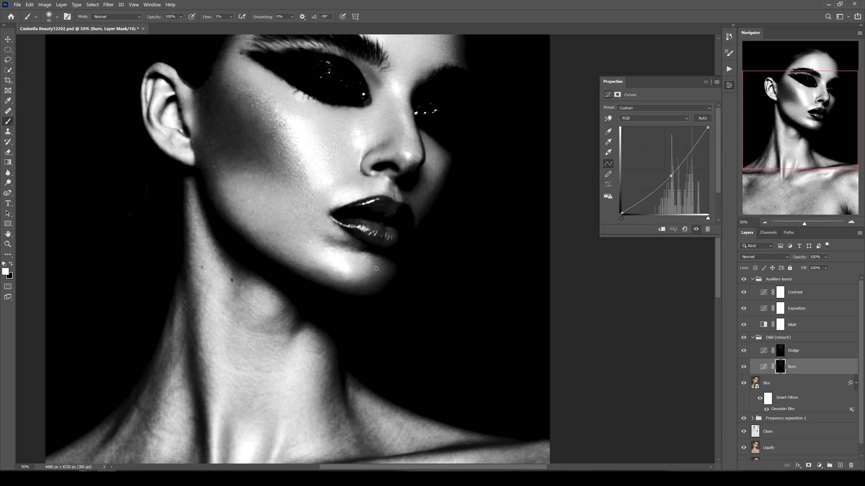
mouse_move(285, 262)
mouse_down()
mouse_move(299, 298)
mouse_move(291, 282)
mouse_up()
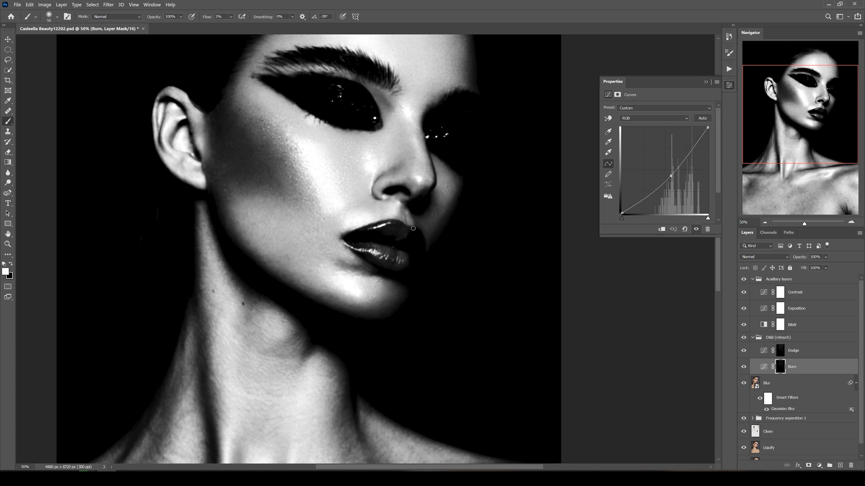
key(ctrl+minus)
click(806, 351)
key(ctrl+plus)
key(ctrl+plus)
key(bracketleft)
key(alt+bracketleft)
key(ctrl+minus)
drag(381, 266, 379, 277)
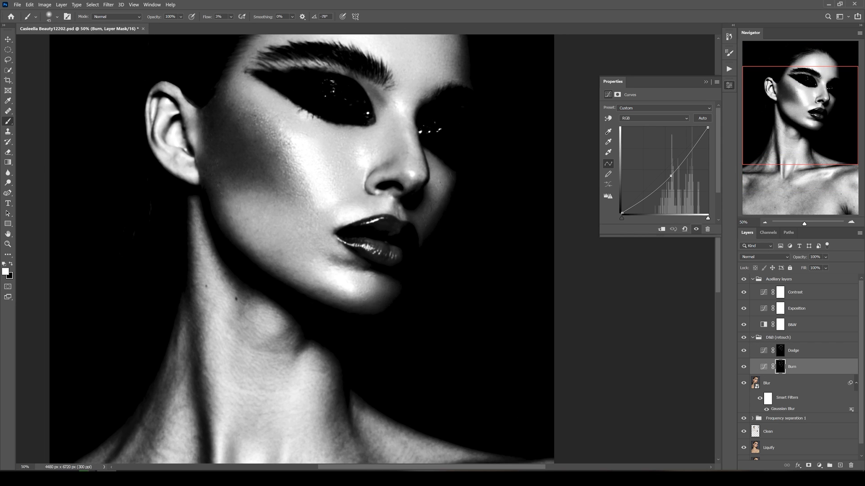
- Adjust the Exposition curve to darken the preview, and even out the lower cheek and mouth area on the Burn and Dodge masks
click(806, 308)
drag(680, 191, 670, 176)
click(806, 367)
key(bracketright)
mouse_move(346, 285)
mouse_down()
mouse_move(391, 284)
mouse_move(432, 302)
mouse_up()
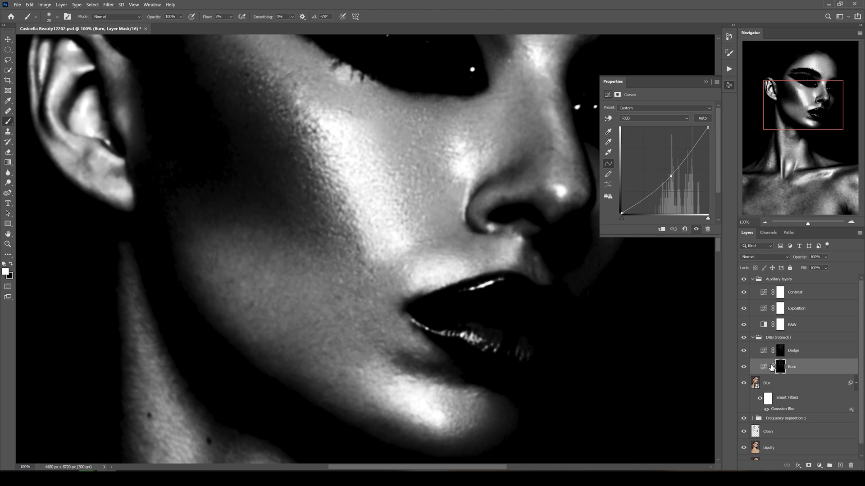
click(793, 350)
key(ctrl+minus)
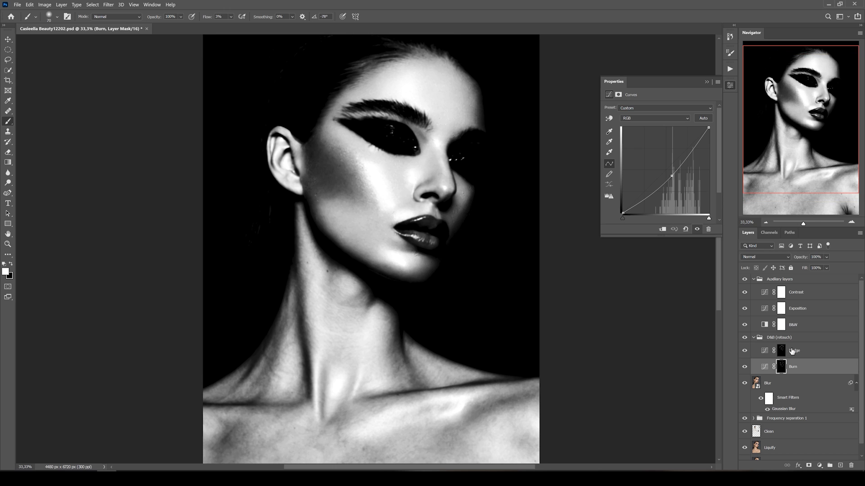
- Refine the cheek, jaw and mouth area on the Dodge and Burn masks, checking against the color image without the Auxiliary and Blur layers
key(alt+bracketright)
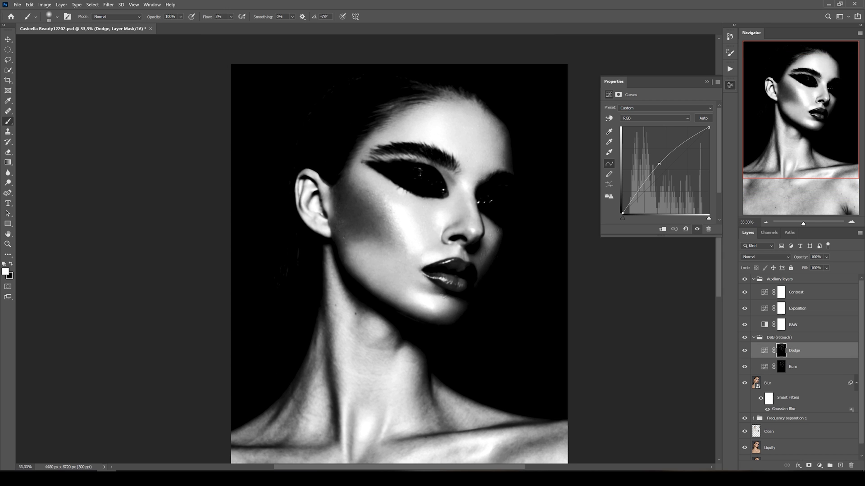
key(alt+bracketleft)
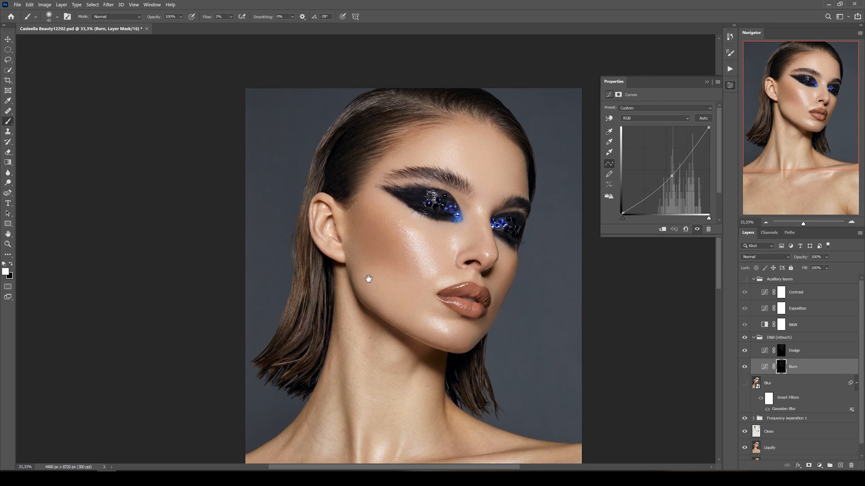
key(alt+bracketright)
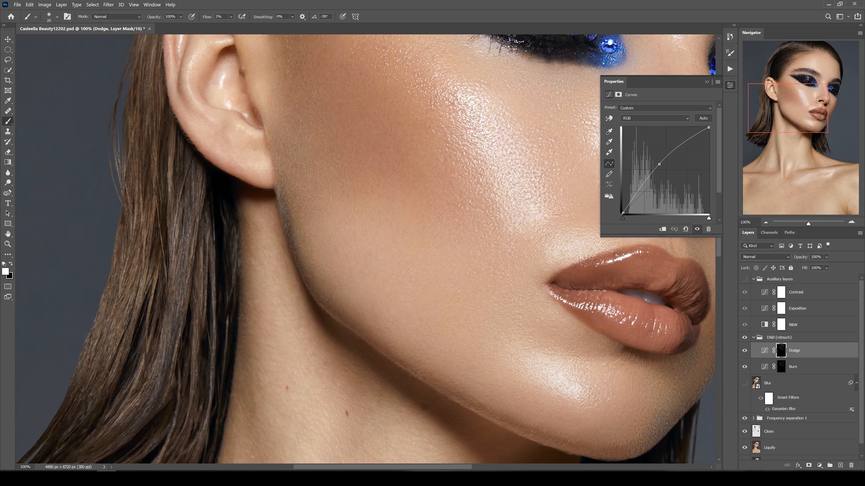
key(alt+bracketleft)
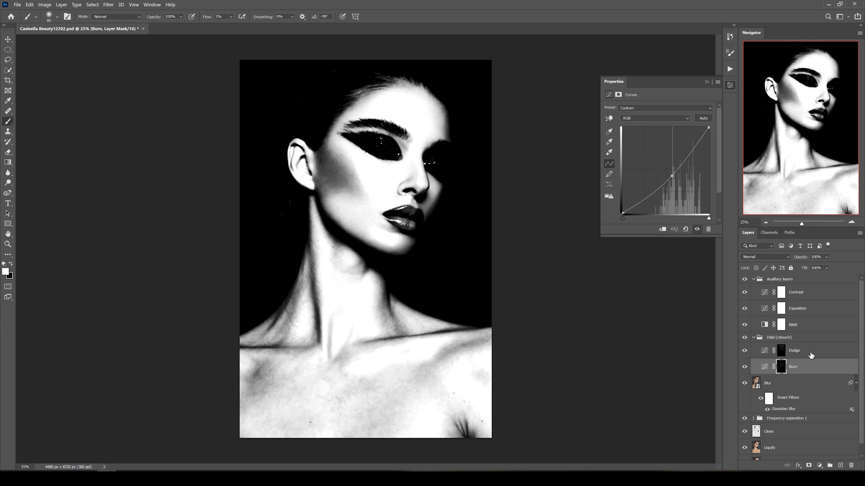
click(810, 356)
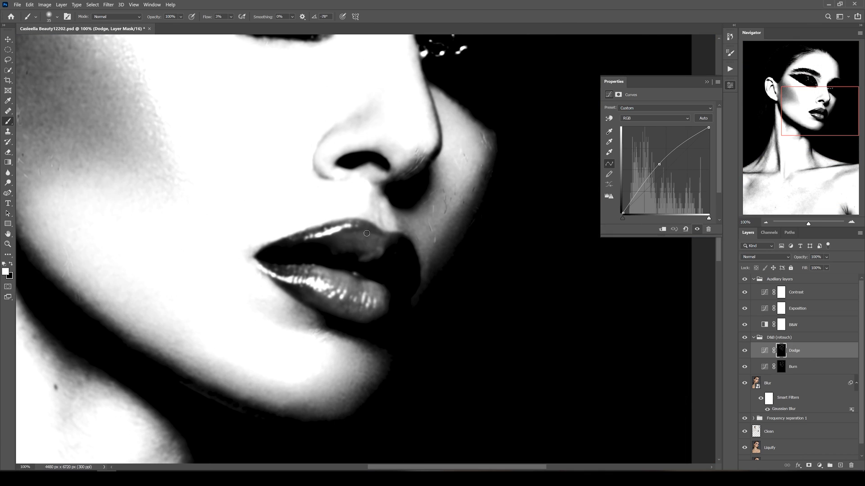
scroll(367, 234, down, 1)
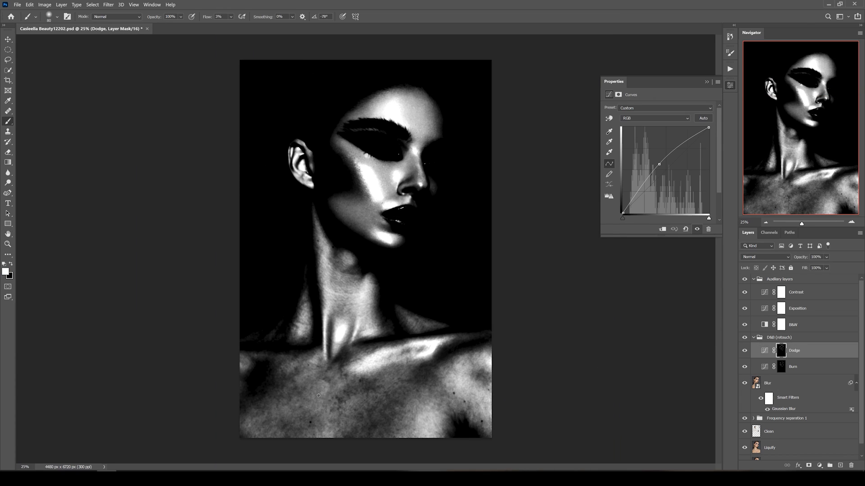
- Lighten dark patches across the upper chest on the Dodge mask with a larger brush, and tone down bright patches on the Burn mask
mouse_move(319, 396)
mouse_down()
mouse_move(332, 421)
mouse_move(266, 427)
mouse_up()
key(bracketright)
key(bracketright)
mouse_move(396, 394)
mouse_down()
mouse_move(382, 413)
mouse_move(394, 421)
mouse_move(369, 414)
mouse_move(364, 438)
mouse_move(299, 429)
mouse_move(336, 374)
mouse_move(354, 394)
mouse_move(341, 397)
mouse_move(291, 375)
mouse_move(303, 404)
mouse_move(243, 433)
mouse_up()
key(alt+bracketleft)
key(alt+bracketright)
key(alt+bracketleft)
key(bracketright)
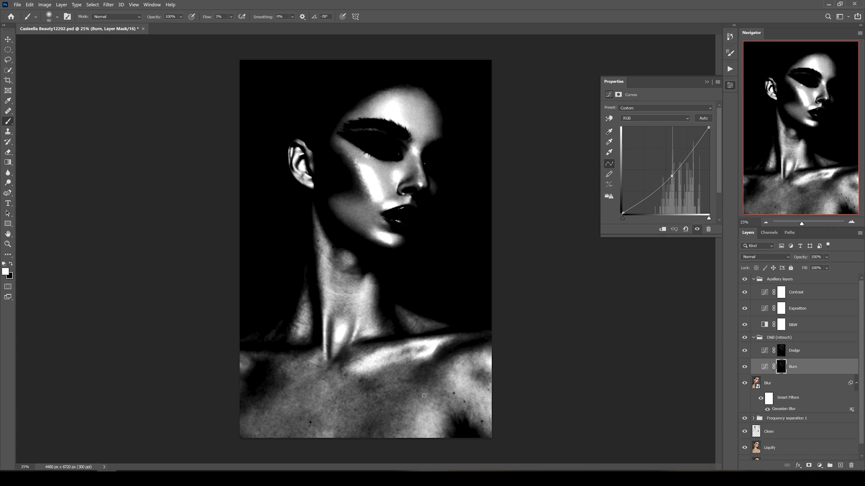
- Dodge the remaining dark patches on the lower chest and shoulder at 3% flow, with short switches to the Burn mask
key(alt+bracketright)
key(bracketright)
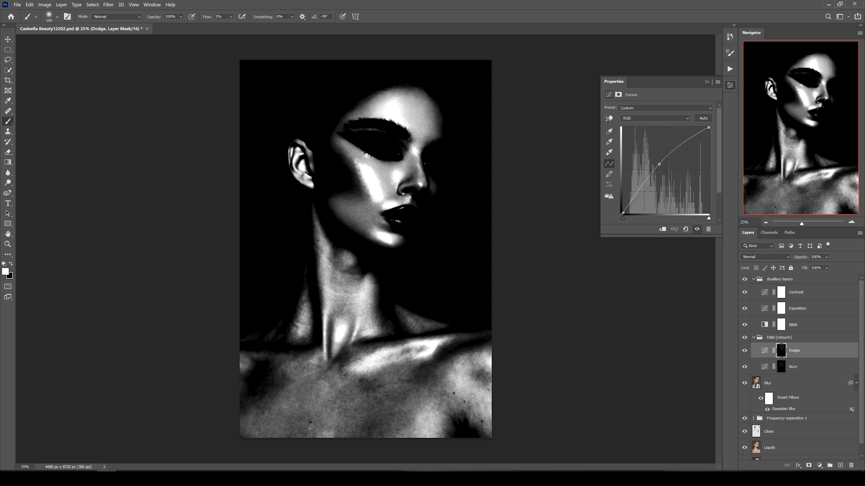
drag(304, 431, 290, 425)
drag(476, 375, 482, 380)
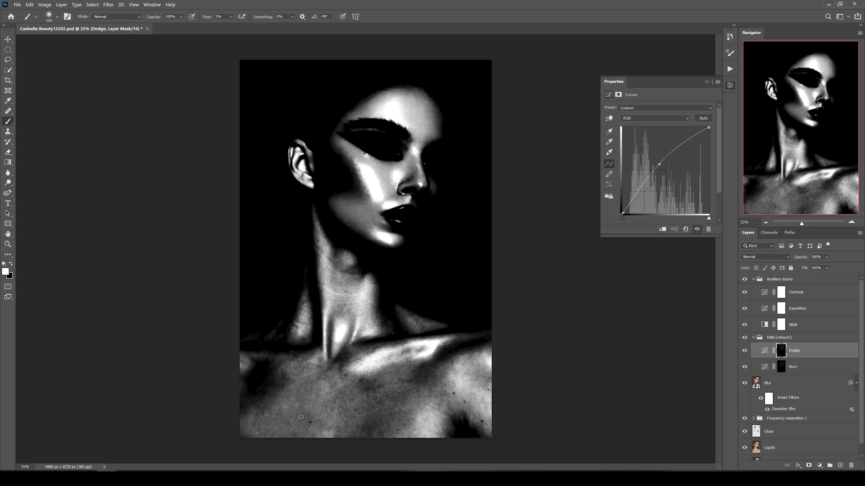
mouse_move(301, 417)
mouse_down()
mouse_move(307, 421)
mouse_move(274, 418)
mouse_up()
key(alt+bracketleft)
key(bracketright)
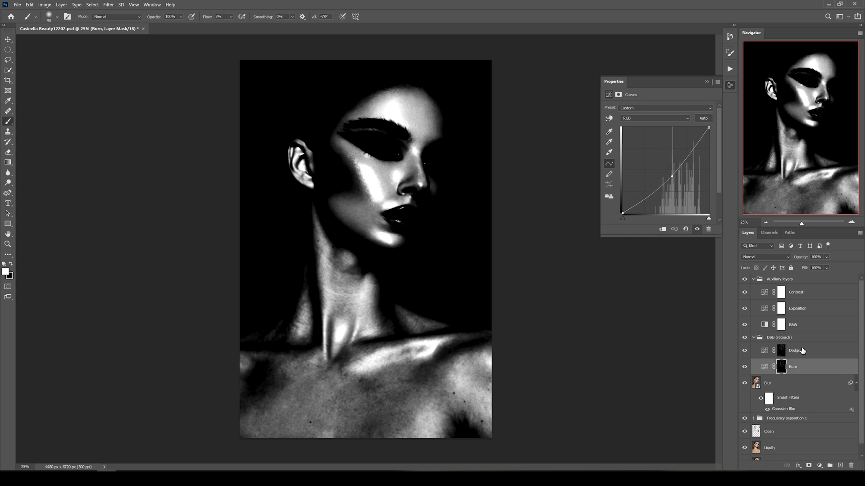
key(alt+bracketright)
drag(323, 402, 331, 418)
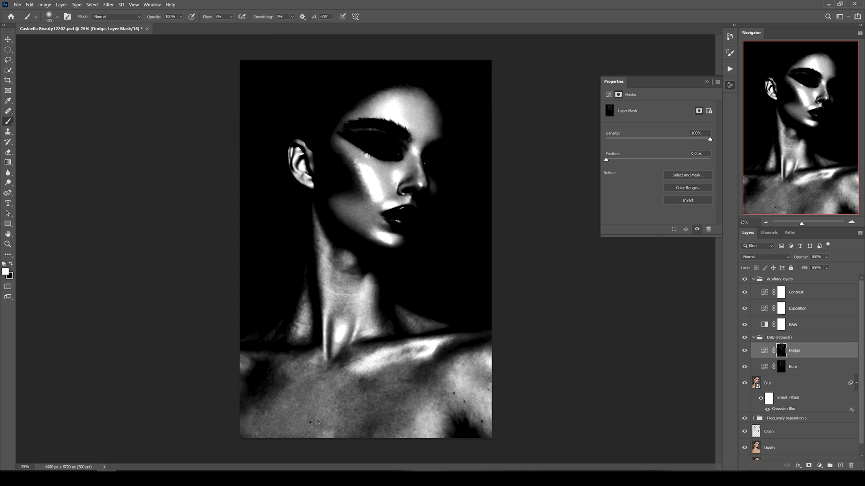
- Open the Blur layer's Gaussian Blur filter, then even out the lower chest on the Burn and Dodge masks with a brush up to 150 px
key(ctrl+minus)
double_click(784, 409)
click(278, 84)
click(793, 367)
key(bracketright)
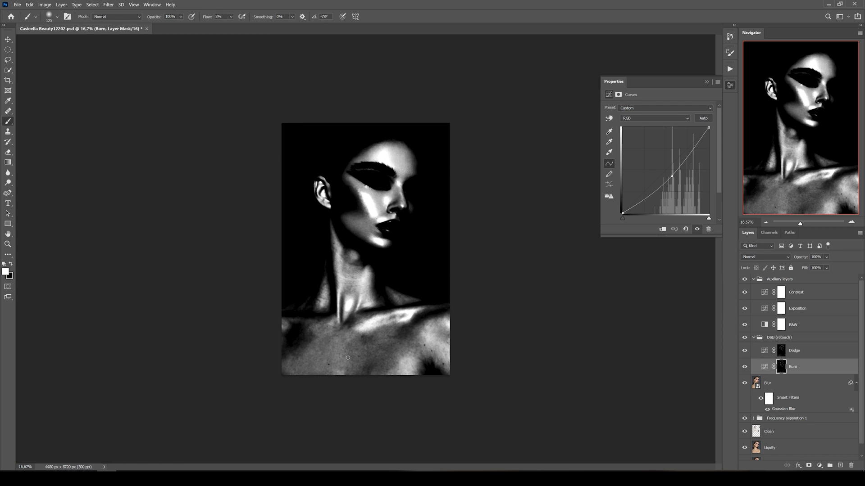
key(bracketright)
key(alt+bracketright)
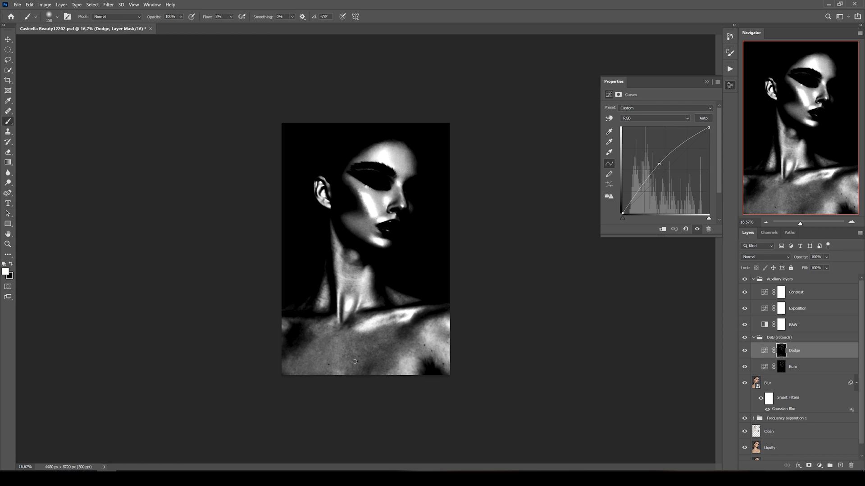
key(bracketleft)
key(alt+bracketleft)
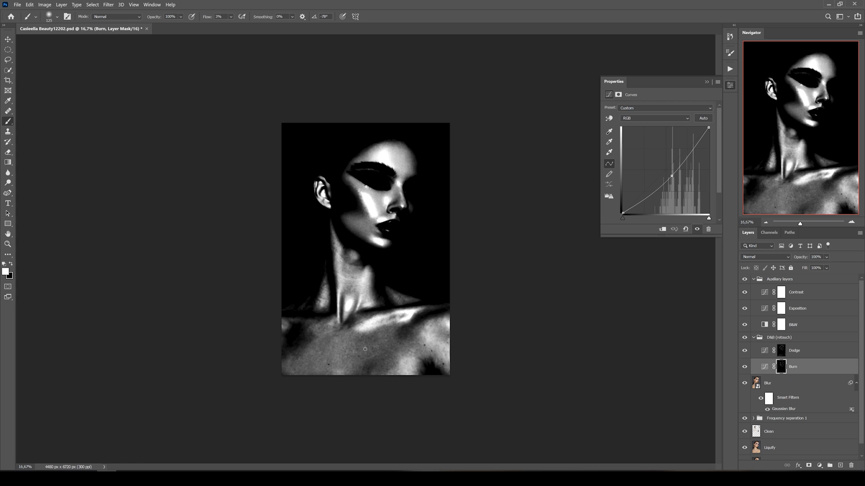
- Correct small uneven patches in the middle of the lower chest, reducing the brush and switching from the Burn to the Dodge mask
key(bracketleft)
key(bracketleft)
key(bracketleft)
key(bracketleft)
key(ctrl+plus)
key(alt+bracketright)
key(ctrl+plus)
scroll(369, 351, down, 3)
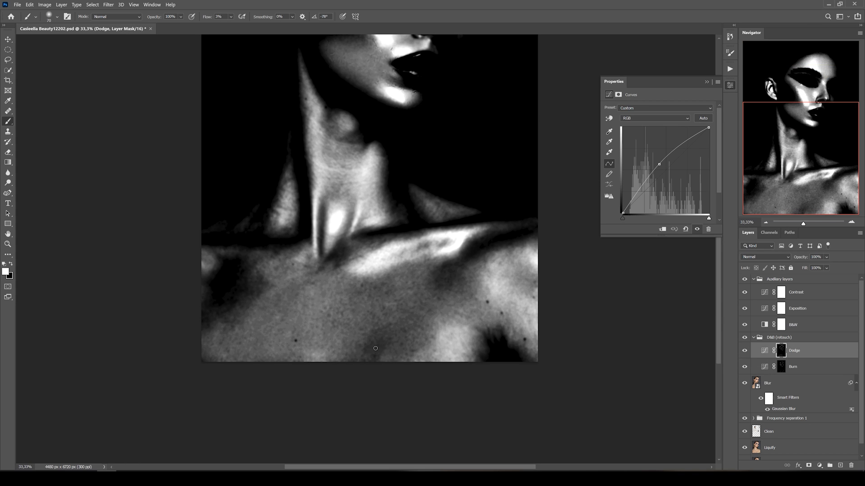
key(bracketleft)
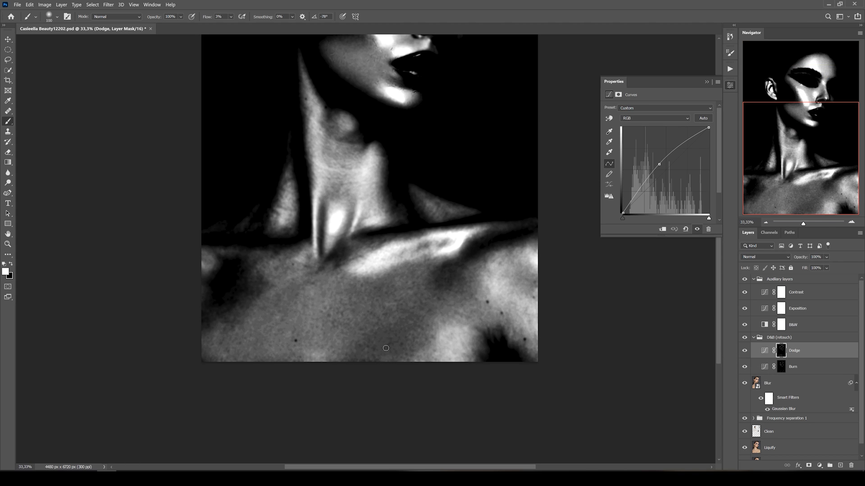
- Blend broader chest transitions with a larger brush, alternating between the Burn and Dodge masks
key(ctrl+minus)
key(alt+bracketleft)
key(bracketright)
key(bracketright)
key(alt+bracketright)
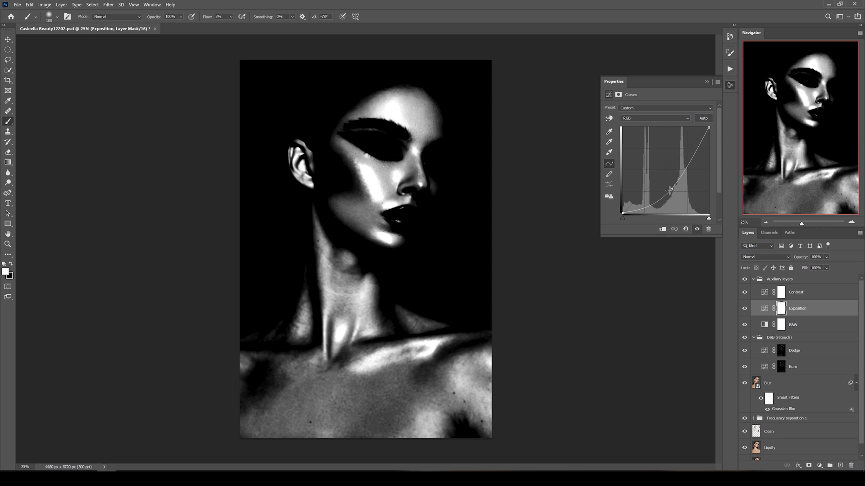
- Burn and dodge the bright patch on the lower chest beside the armpit, working in the darker Exposition preview
key(alt+bracketleft)
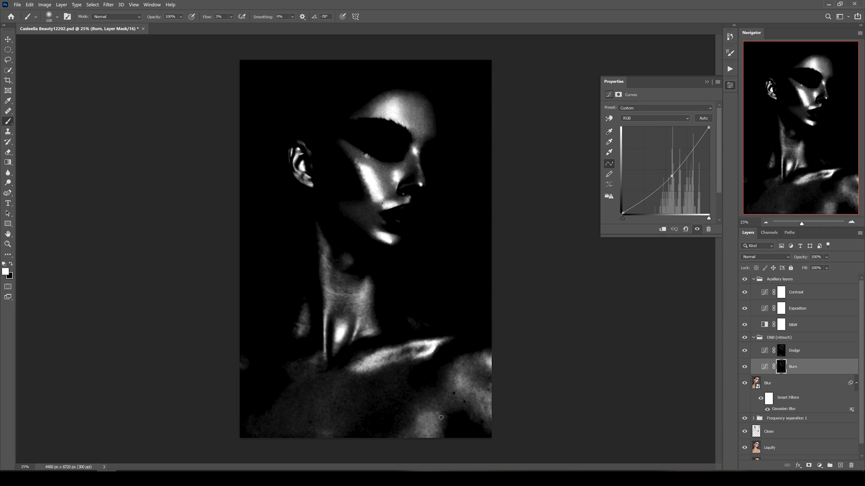
key(alt+bracketright)
key(alt+bracketleft)
key(alt+bracketright)
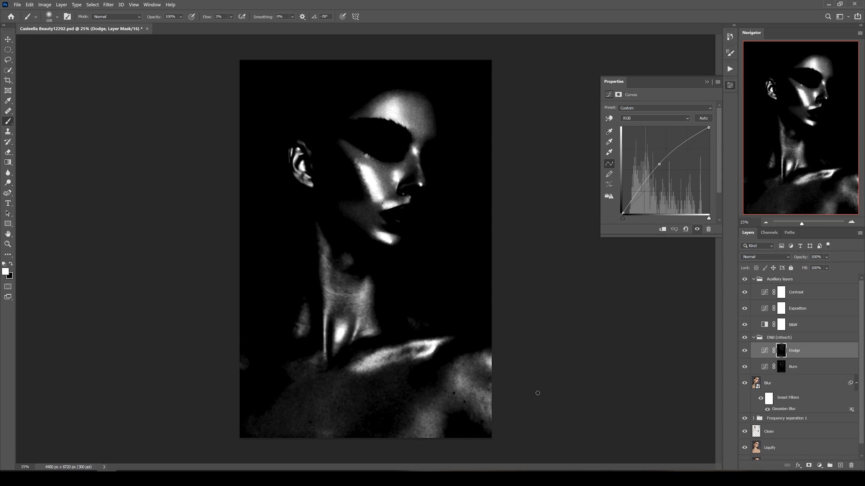
key(bracketright)
key(bracketright)
key(bracketright)
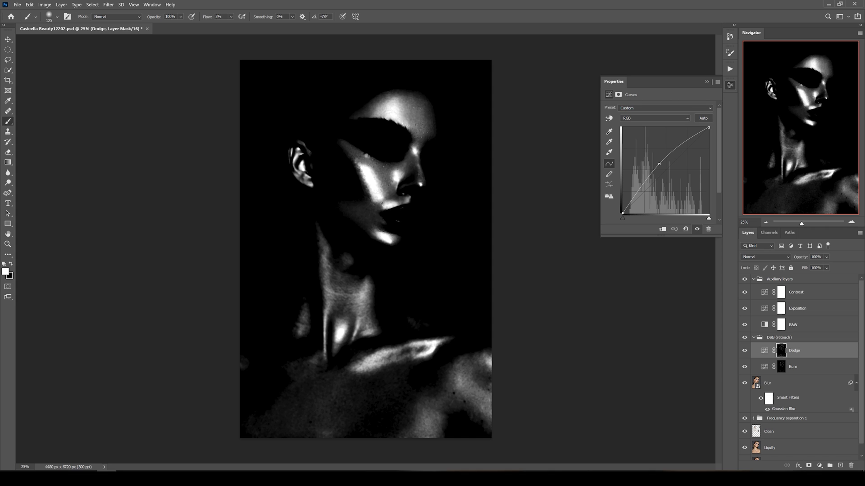
- Smooth the highlight between the shoulder and armpit by alternating between the Burn and Dodge masks with a smaller brush
key(alt+bracketleft)
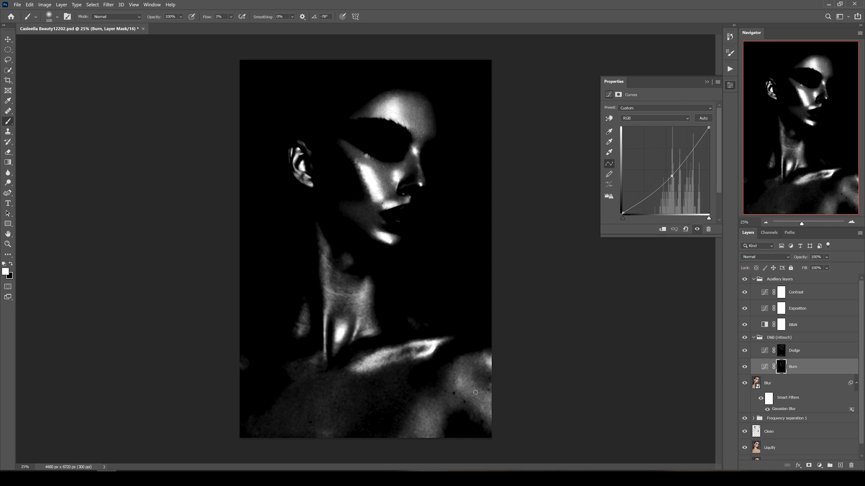
key(alt+bracketright)
key(bracketleft)
key(bracketleft)
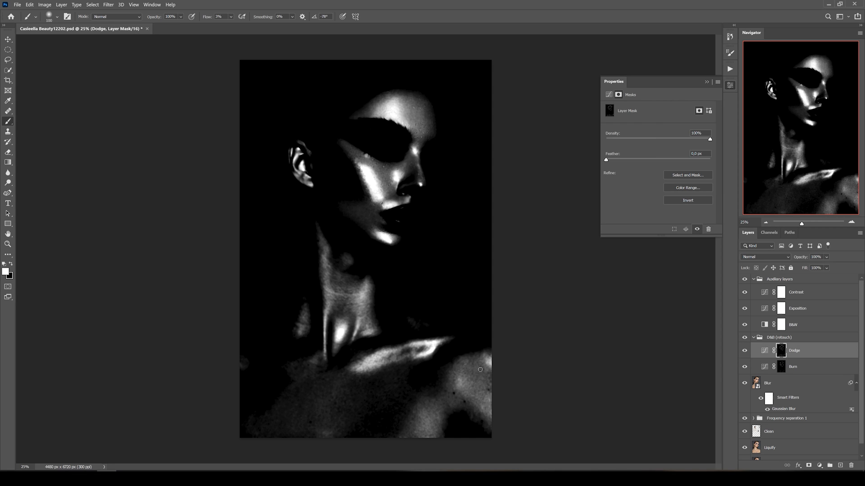
key(alt+bracketleft)
key(bracketleft)
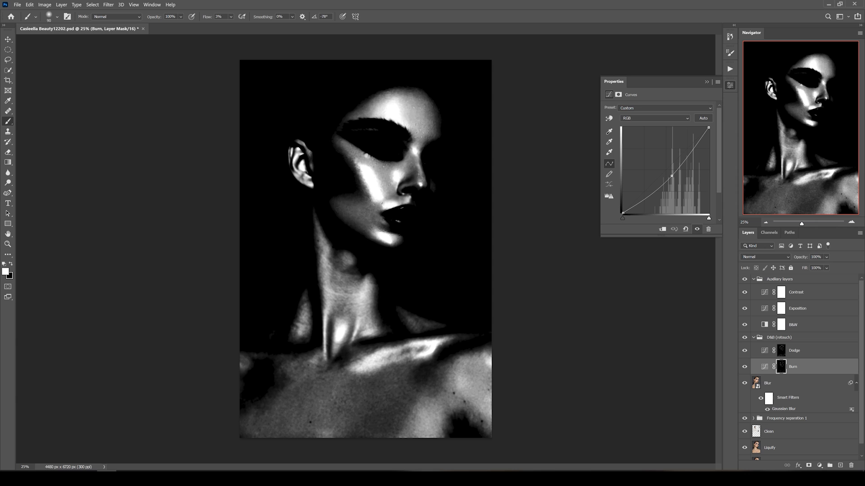
- Lighten dark areas below the collarbone and across the upper chest on the Dodge mask with a larger brush
key(alt+bracketright)
key(bracketright)
key(bracketright)
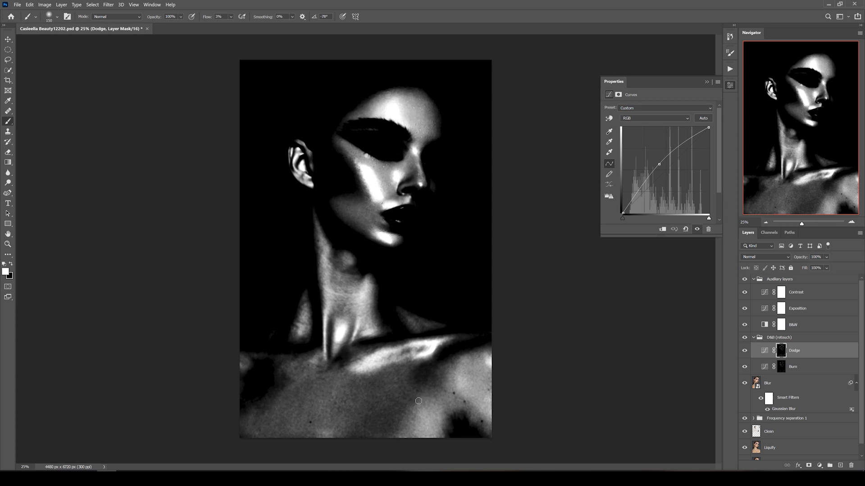
drag(399, 354, 386, 359)
drag(320, 361, 311, 388)
- Raise the Exposition curve to brighten the preview, and even out the chest around the armpit on the Dodge and Burn masks
click(797, 309)
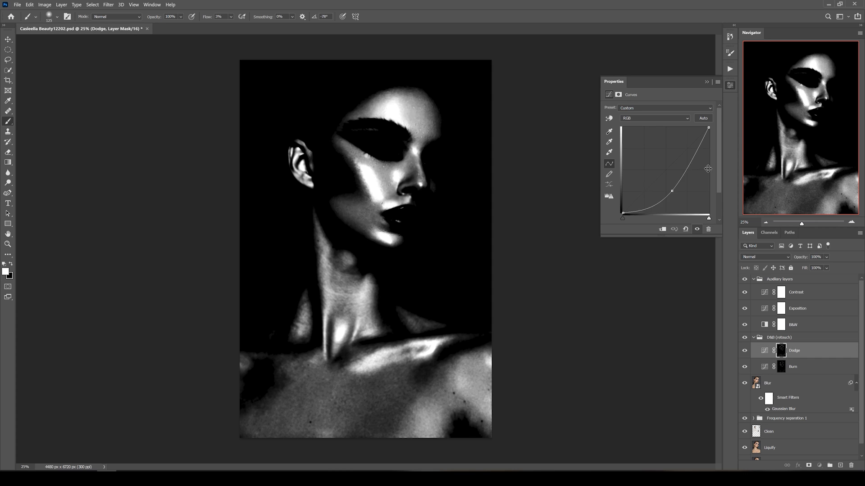
drag(671, 191, 667, 182)
click(794, 351)
key(bracketleft)
drag(454, 416, 449, 434)
key(alt+bracketleft)
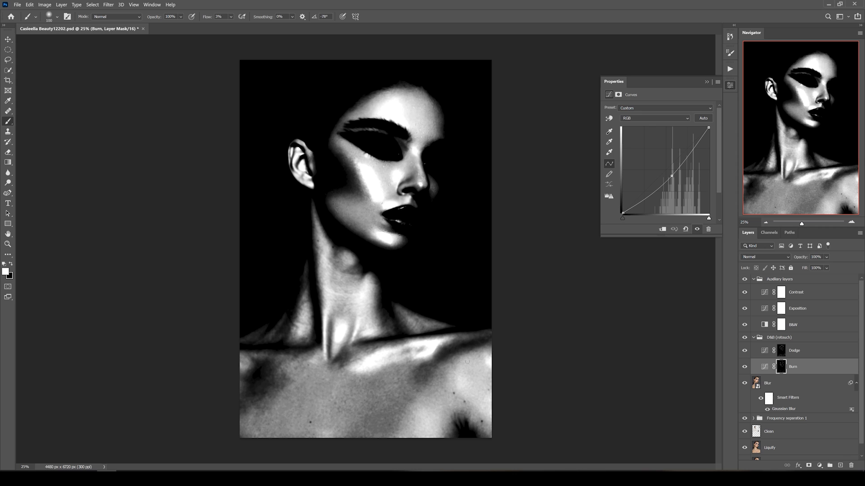
key(alt+bracketright)
key(bracketleft)
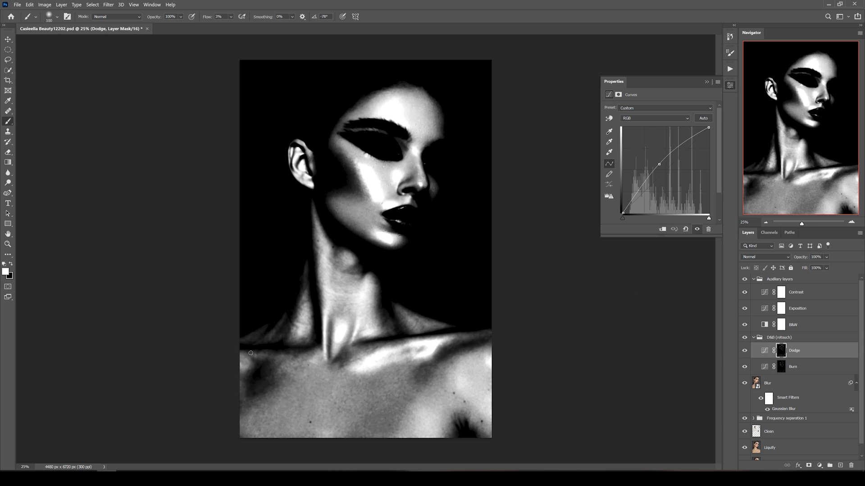
- Lighten the chest beside the armpit on the Dodge mask, and darken the lower chest on the Burn mask with a larger brush
mouse_move(414, 379)
mouse_down()
mouse_move(438, 368)
mouse_move(414, 374)
mouse_up()
key(alt+bracketleft)
key(bracketright)
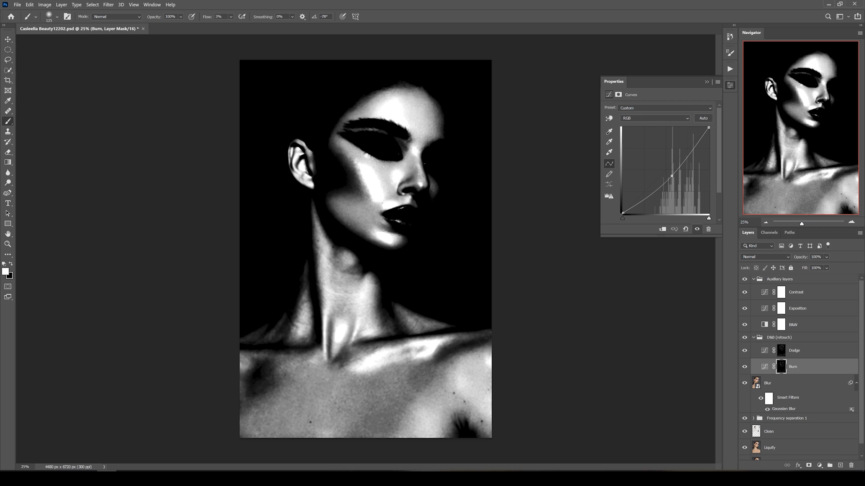
drag(265, 415, 253, 424)
- Compare the portrait with and without the D&B group while the Auxiliary layers and Blur are hidden, and restore their visibility
click(745, 280)
click(744, 384)
click(745, 338)
click(745, 337)
click(744, 280)
click(745, 383)
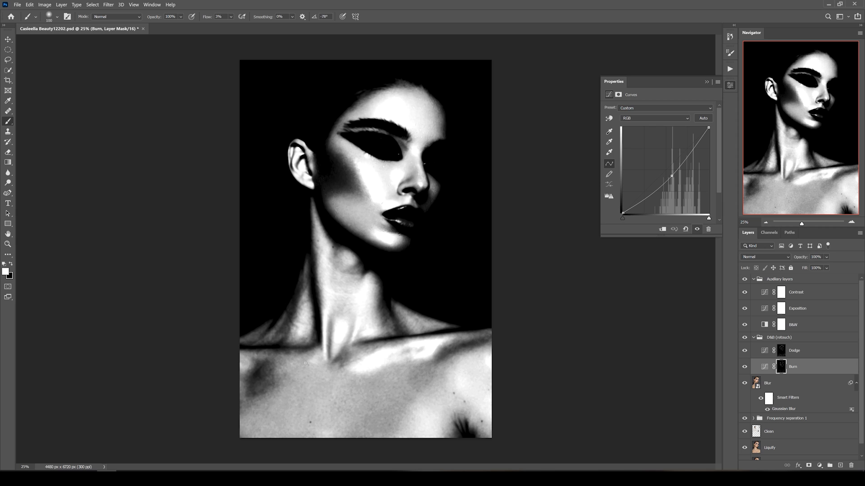
- Lighten the dark patch on the outer chest and the shadow under the collarbone on the Dodge mask
key(alt+bracketright)
key(bracketright)
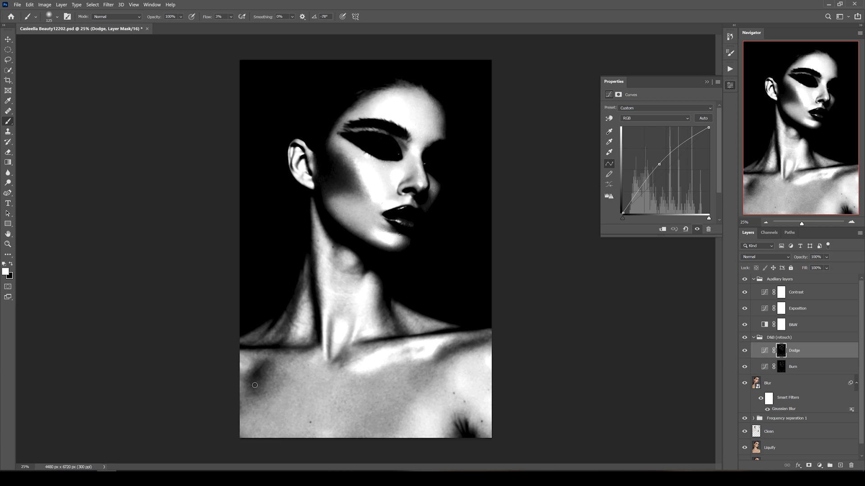
mouse_move(255, 385)
mouse_down()
mouse_move(266, 372)
mouse_move(251, 375)
mouse_move(259, 379)
mouse_up()
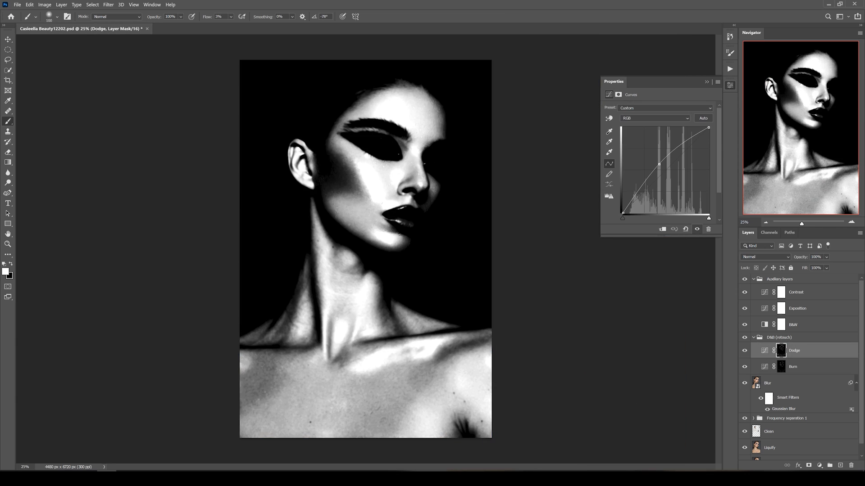
drag(476, 338, 437, 360)
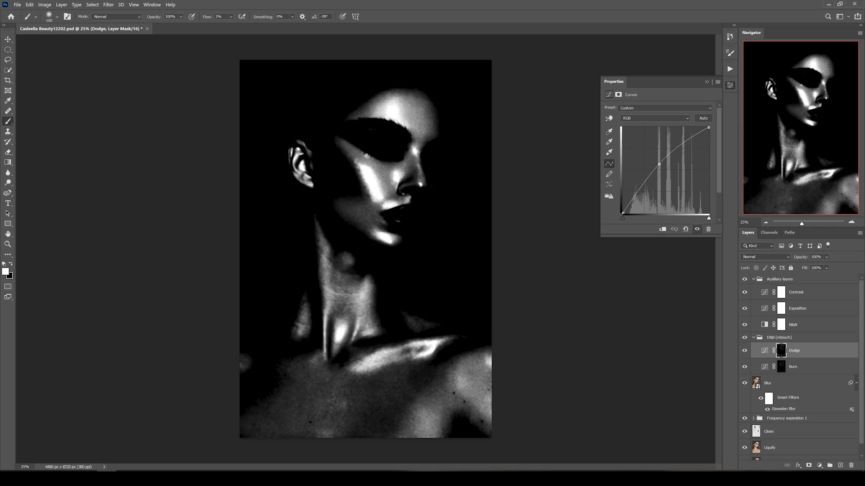
mouse_move(403, 354)
mouse_down()
mouse_move(421, 349)
mouse_move(400, 358)
mouse_up()
- Darken the bright area between shoulder and armpit on the Burn mask with a smaller brush
click(781, 367)
key(bracketleft)
key(bracketleft)
drag(460, 384, 464, 389)
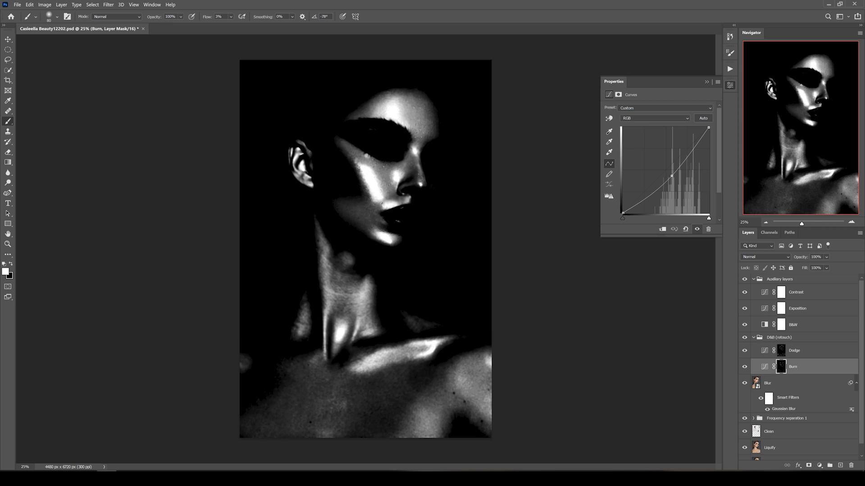
- Even out the broad chest transitions on the Dodge mask with a brush enlarged to 200, viewing the whole portrait
key(ctrl+minus)
key(bracketright)
key(bracketright)
key(bracketright)
key(bracketright)
key(bracketright)
key(bracketright)
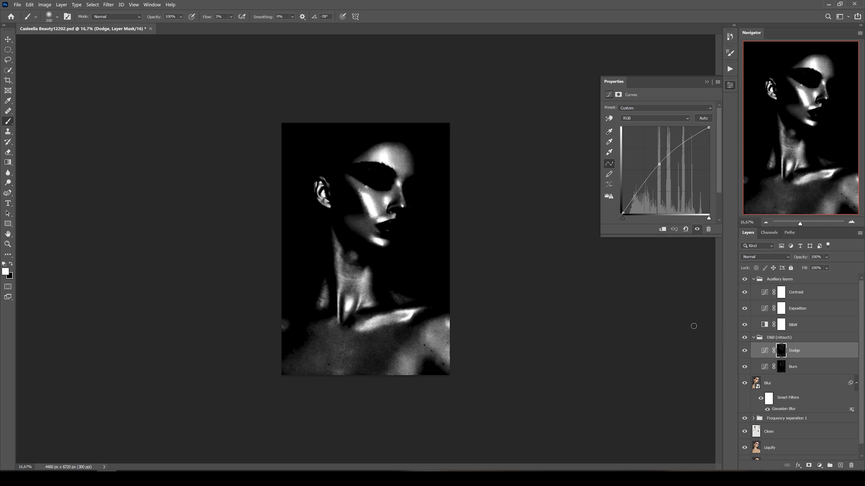
key(alt+bracketright)
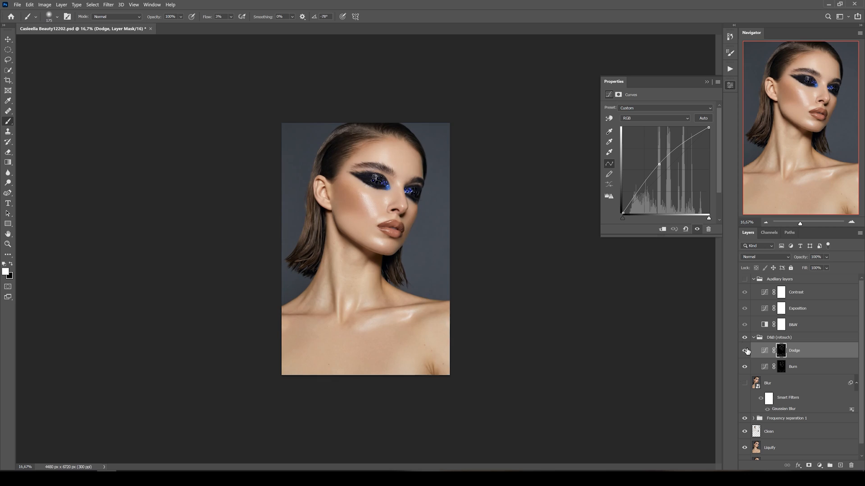
- Refine the neck and collarbone transitions with the helper layers hidden, alternating between the Burn and Dodge masks
key(ctrl+plus)
key(ctrl+plus)
key(ctrl+plus)
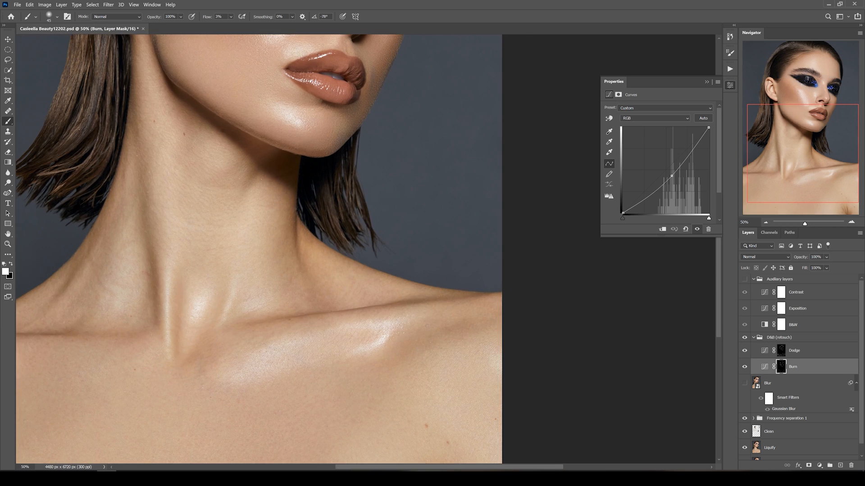
key(alt+bracketright)
key(alt+bracketleft)
key(ctrl+minus)
drag(400, 225, 531, 272)
drag(452, 376, 458, 298)
key(ctrl+plus)
key(bracketright)
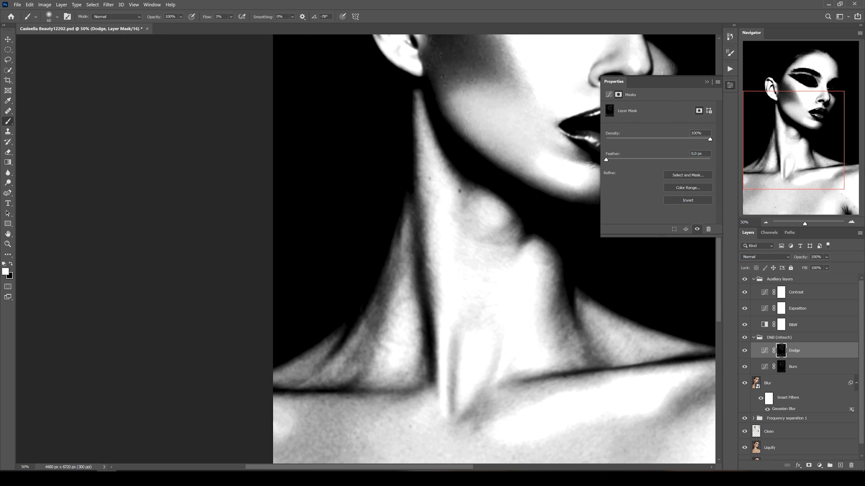
- Smooth the shading between neck and shoulder under the helper layers, alternating Burn and Dodge masks with adjusted brush sizes
key(alt+bracketleft)
key(ctrl+minus)
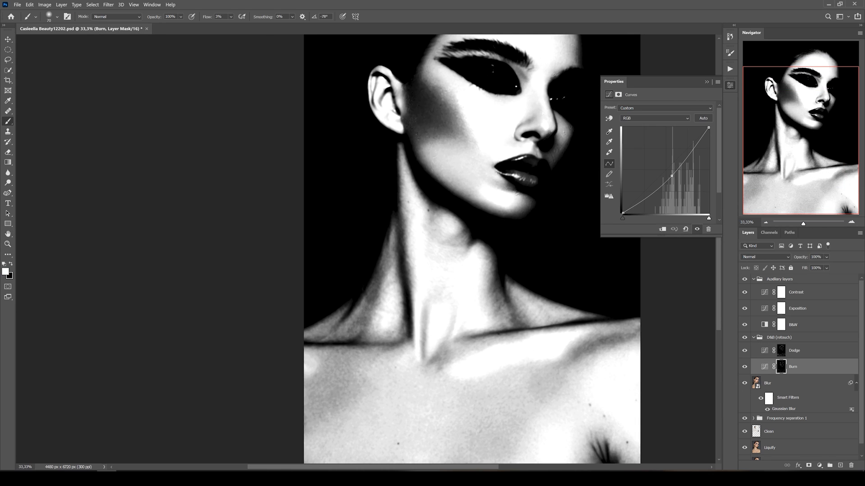
key(alt+bracketright)
key(bracketright)
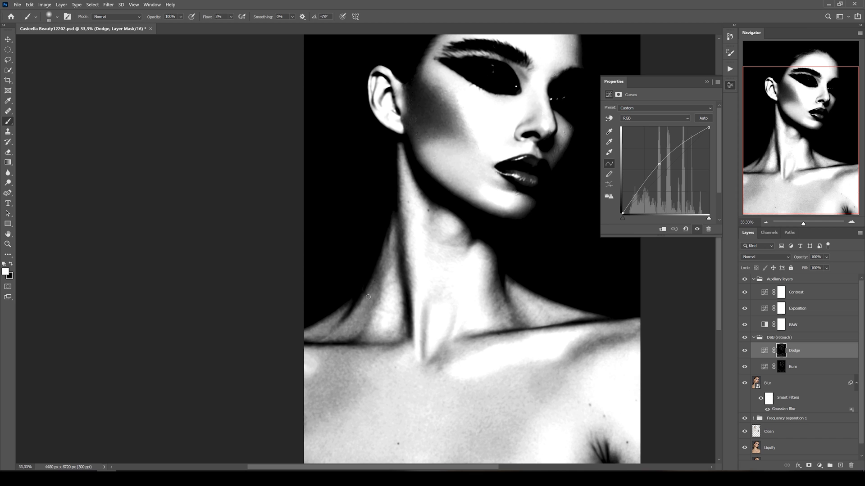
key(alt+bracketleft)
key(bracketleft)
key(bracketleft)
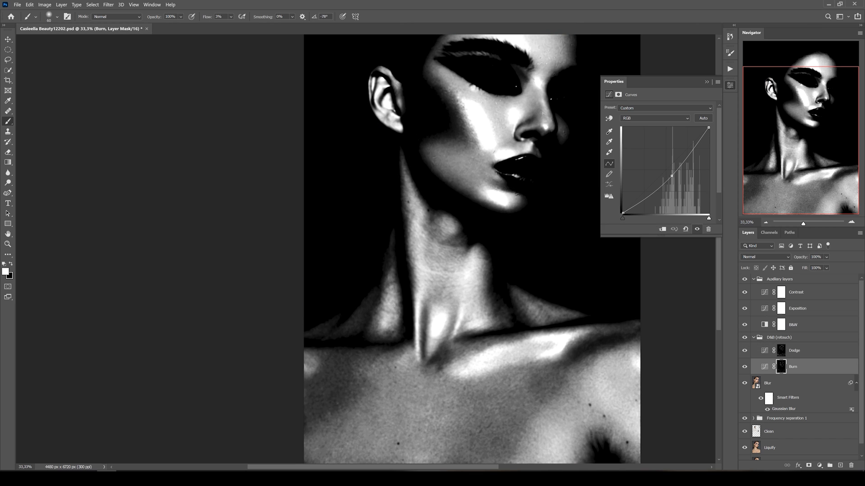
key(alt+bracketright)
key(bracketright)
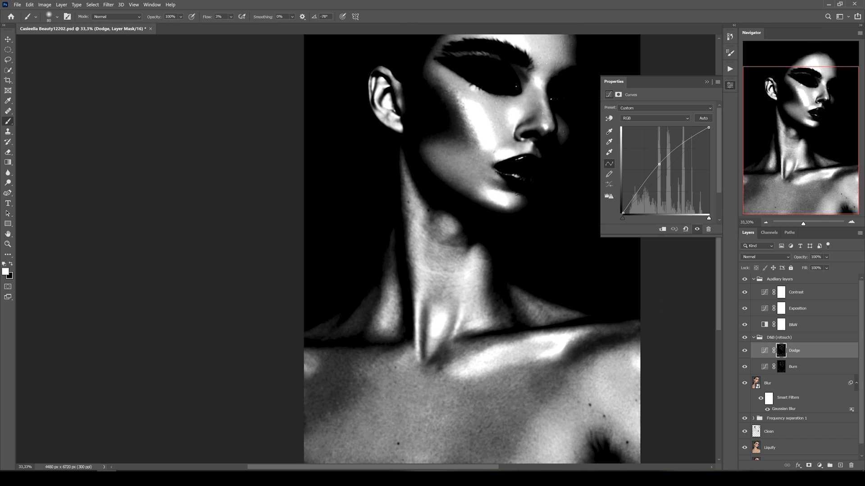
- Soften the highlight edges along the side of the neck above the collarbone on the Dodge and Burn masks
drag(391, 337, 381, 313)
key(alt+bracketleft)
key(alt+bracketright)
drag(390, 271, 391, 255)
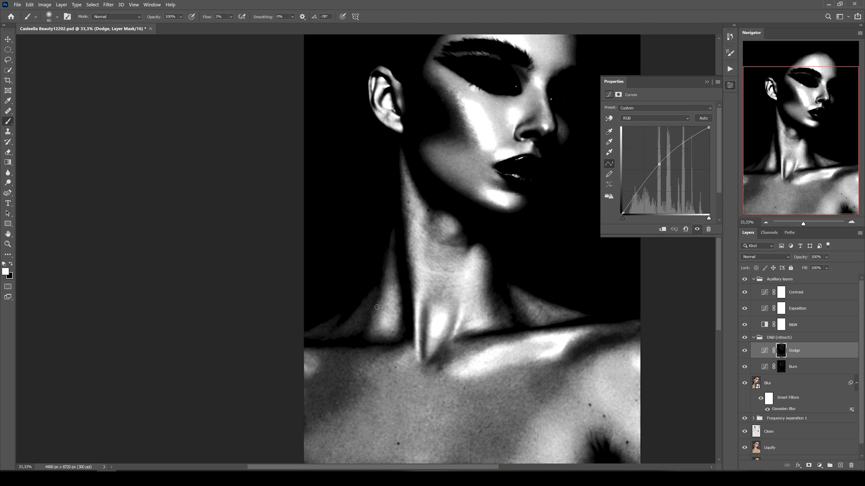
key(alt+bracketleft)
key(alt+bracketright)
key(alt+bracketleft)
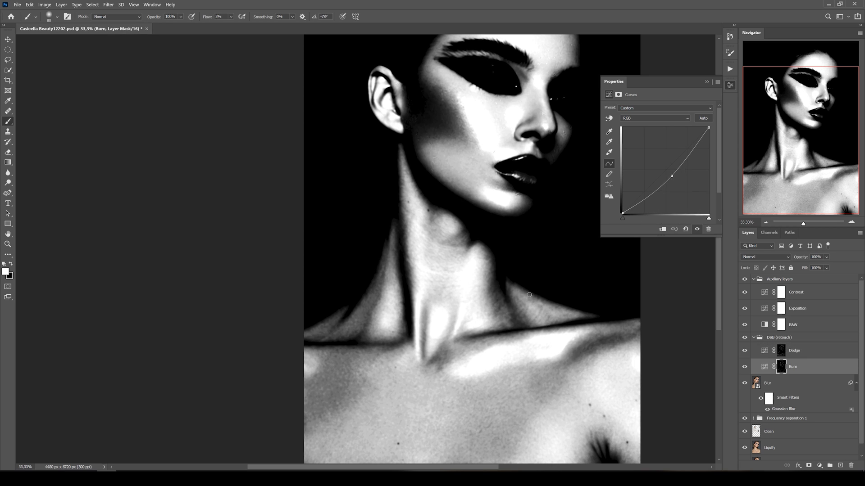
- Raise the Exposition curve to brighten the preview, and return to the Burn mask with a larger brush
click(764, 309)
drag(668, 187, 664, 180)
click(781, 367)
key(bracketright)
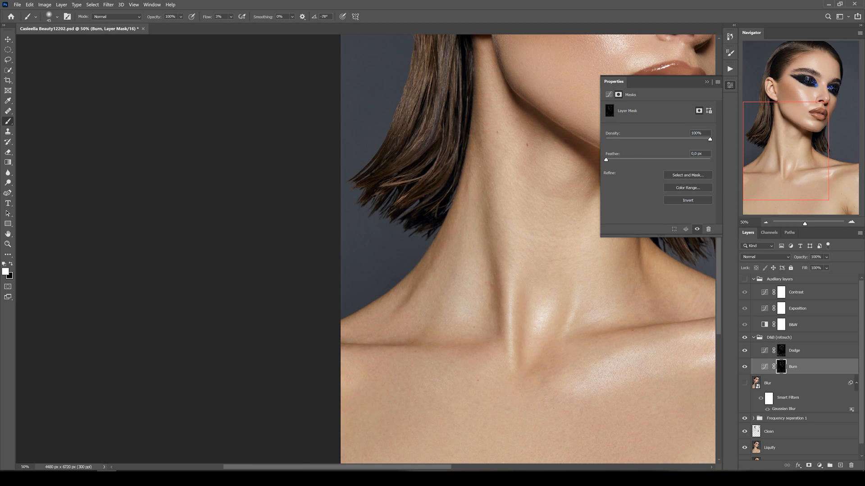
- Even out the base of the neck and the collarbone in full colour, alternating between the Dodge and Burn masks
click(799, 354)
click(795, 367)
mouse_move(518, 252)
mouse_down()
mouse_move(502, 280)
mouse_move(454, 238)
mouse_up()
key(ctrl+minus)
key(ctrl+plus)
key(ctrl+plus)
click(797, 351)
key(bracketright)
key(ctrl+minus)
click(795, 367)
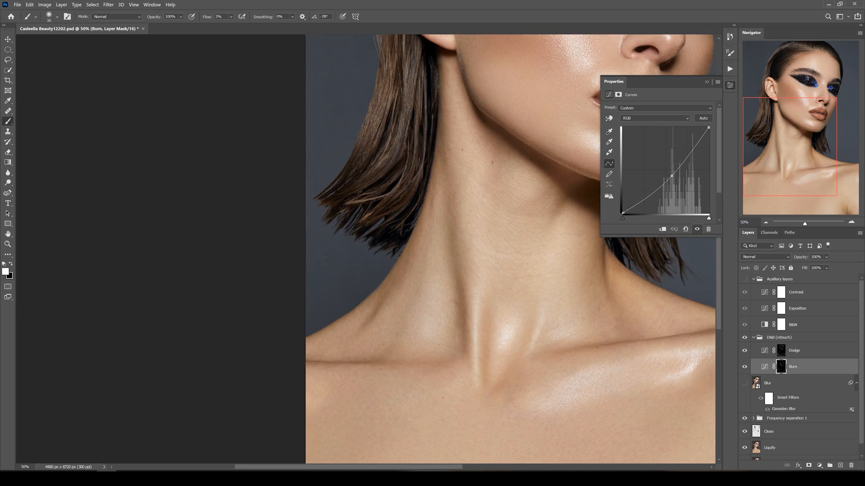
- Correct fine unevenness on the neck below the ear with a smaller brush on the Burn and Dodge masks
drag(500, 270, 451, 250)
key(bracketleft)
key(bracketleft)
mouse_move(450, 180)
mouse_down()
mouse_move(466, 297)
mouse_move(445, 243)
mouse_up()
click(795, 351)
key(ctrl+plus)
key(ctrl+minus)
click(794, 367)
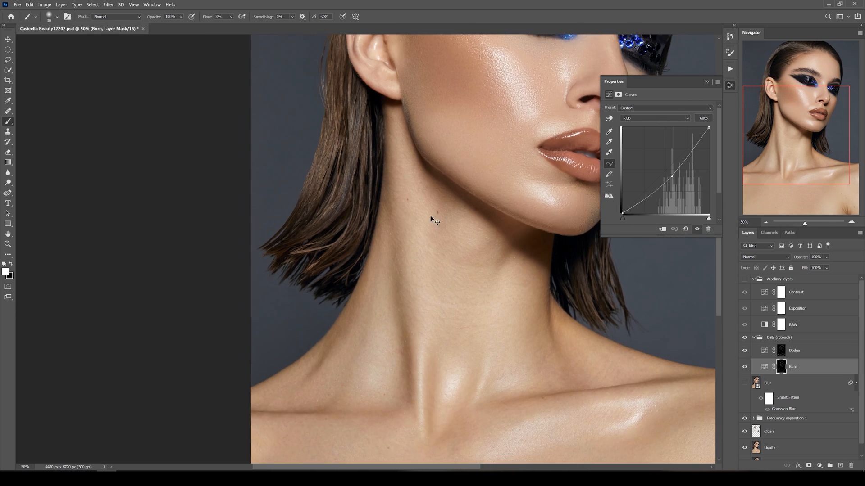
- Retouch the neck under the jawline at closer magnification, switching from the Burn mask to the Dodge mask
key(ctrl+plus)
mouse_move(446, 180)
mouse_down()
mouse_move(431, 249)
mouse_move(385, 224)
mouse_up()
key(ctrl+minus)
key(ctrl+minus)
click(795, 351)
key(ctrl+plus)
key(ctrl+plus)
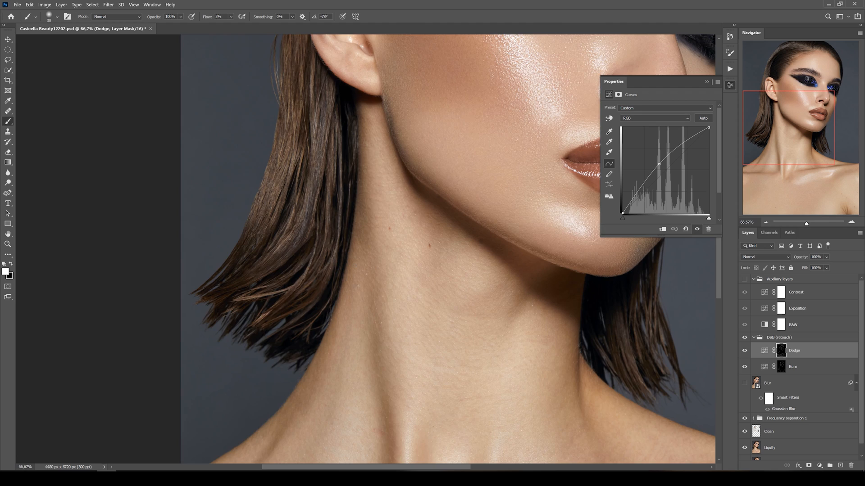
- Darken small uneven areas on the lower neck and shoulder on the Burn mask with a smaller brush
drag(424, 361, 457, 180)
click(794, 367)
key(bracketleft)
key(ctrl+minus)
key(ctrl+minus)
drag(450, 271, 429, 292)
- Show the Auxiliary layers and Blur again, and edit the radius of the Blur layer's Gaussian Blur filter
click(744, 280)
click(745, 383)
key(ctrl+plus)
double_click(784, 409)
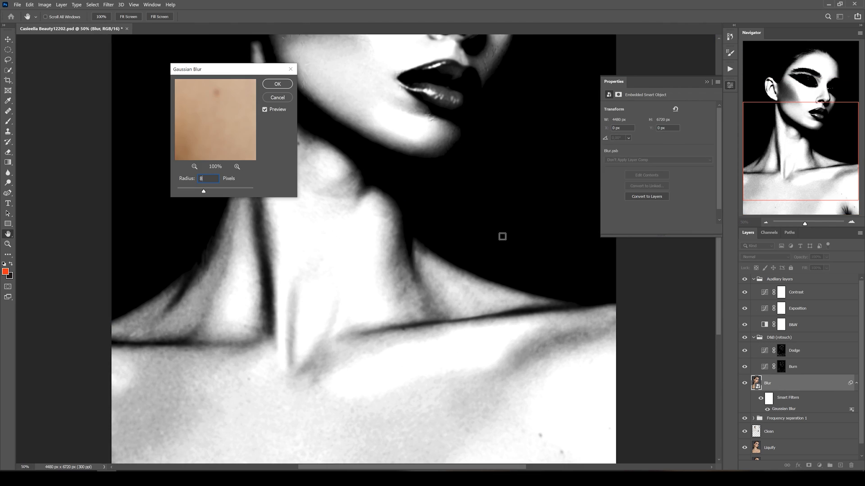
click(276, 85)
- Lower the Exposition curve to darken the preview, and correct the neck and shoulder on the Dodge and Burn masks
click(797, 309)
drag(666, 171, 670, 180)
click(795, 351)
key(alt+bracketleft)
key(alt+bracketright)
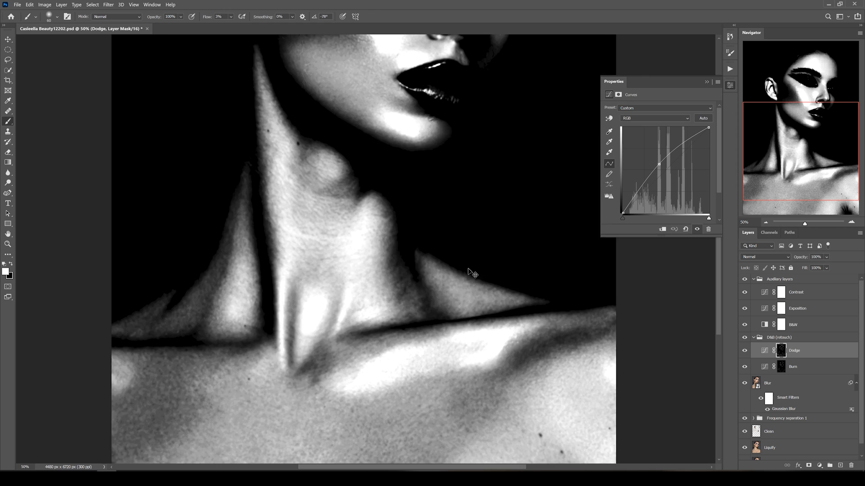
- Balance the light across the neck and upper chest on the Burn and Dodge masks with a larger brush
key(ctrl+minus)
click(779, 368)
click(794, 351)
key(bracketright)
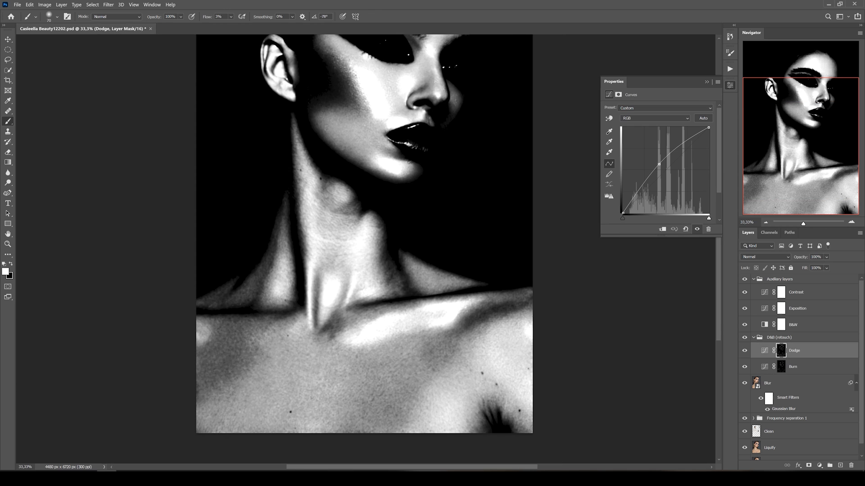
key(alt+bracketleft)
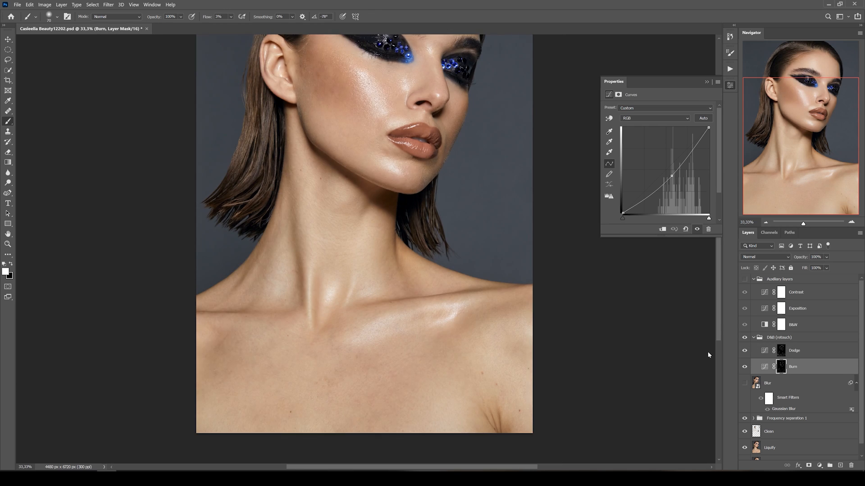
- Darken uneven bright areas on the neck and upper chest on the Burn mask with the helper layers hidden
key(ctrl+plus)
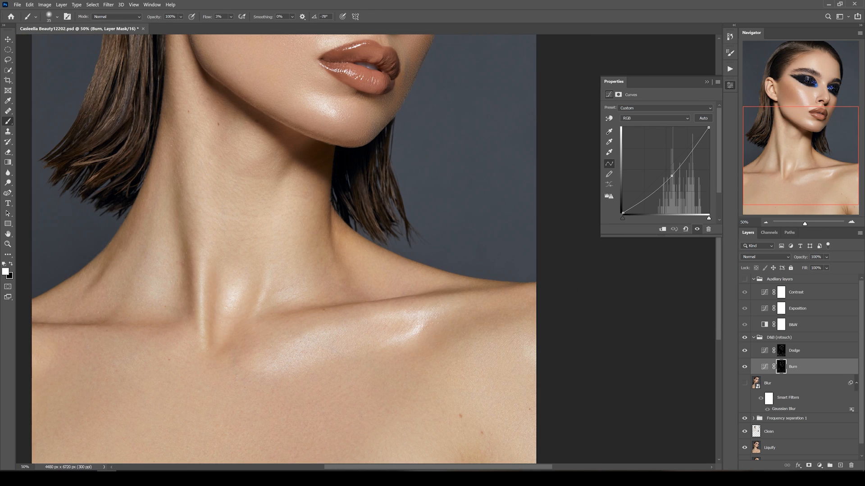
key(ctrl+plus)
key(ctrl+minus)
key(ctrl+minus)
key(ctrl+plus)
key(bracketright)
key(bracketright)
key(bracketright)
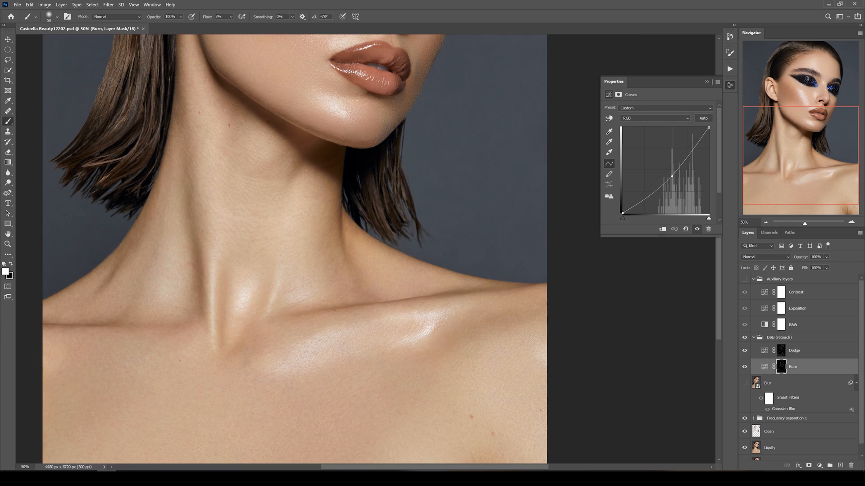
- Clean up fine light variations on the neck on the Dodge and Burn masks, using a small brush at 100% zoom
click(794, 350)
key(ctrl+plus)
key(ctrl+minus)
key(ctrl+minus)
click(781, 367)
key(ctrl+plus)
key(ctrl+plus)
key(ctrl+plus)
key(bracketleft)
key(bracketleft)
key(bracketleft)
key(bracketleft)
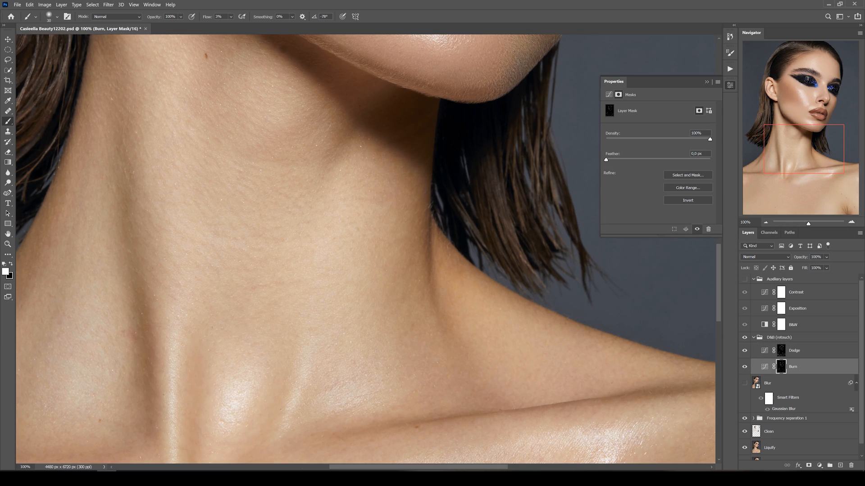
- Finish the small neck burns, and lighten dark spots around the neck and collarbone on the Dodge mask
key(bracketright)
key(ctrl+minus)
key(ctrl+minus)
key(ctrl+minus)
click(803, 353)
key(ctrl+plus)
key(ctrl+plus)
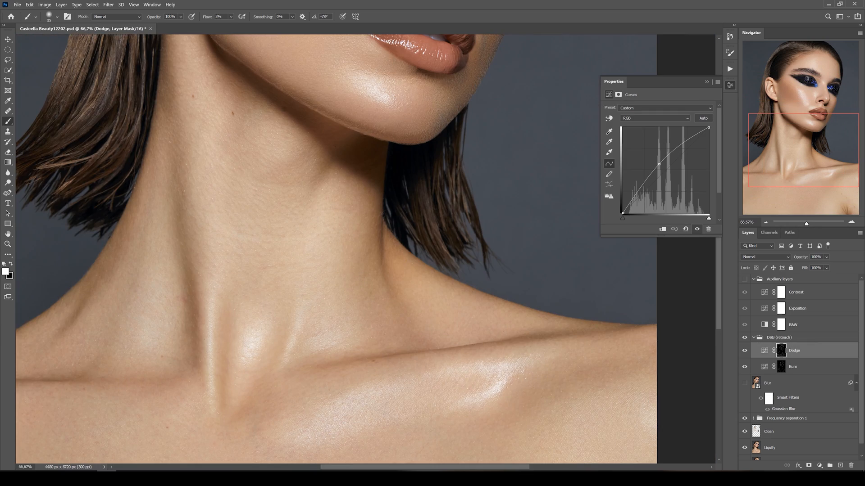
- Blend broader neck and shoulder transitions in full colour with a larger brush on the Burn and Dodge masks
key(ctrl+minus)
key(ctrl+minus)
click(804, 366)
key(ctrl+plus)
key(ctrl+minus)
key(bracketright)
key(bracketright)
key(bracketright)
key(bracketright)
key(bracketright)
click(803, 351)
drag(392, 202, 415, 271)
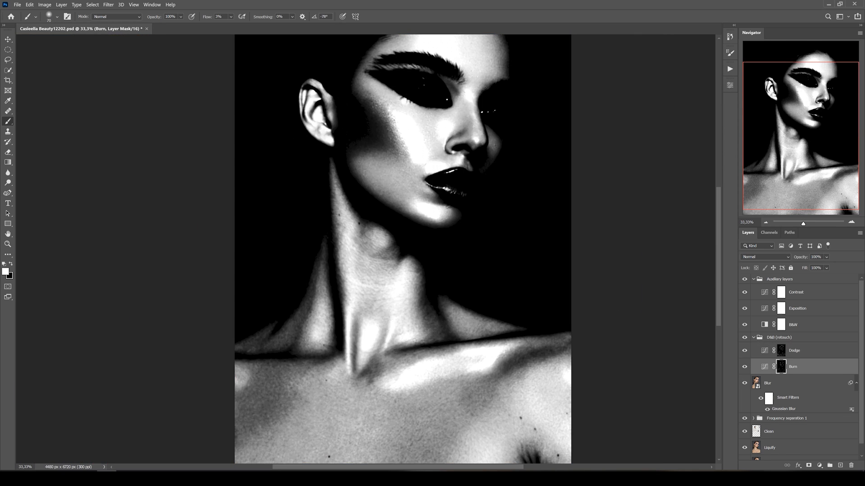
- Darken bright patches on the neck on the Burn mask, working in a darker helper-layer preview
key(ctrl+plus)
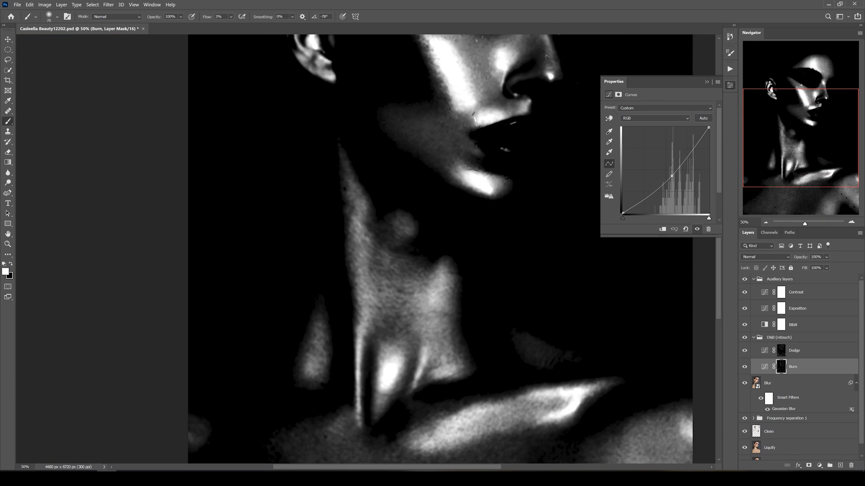
key(bracketright)
key(ctrl+minus)
- Lighten dark areas on the front of the neck on the Dodge mask with a 125 px brush, and return to the Burn mask
key(alt+bracketright)
key(bracketright)
key(bracketright)
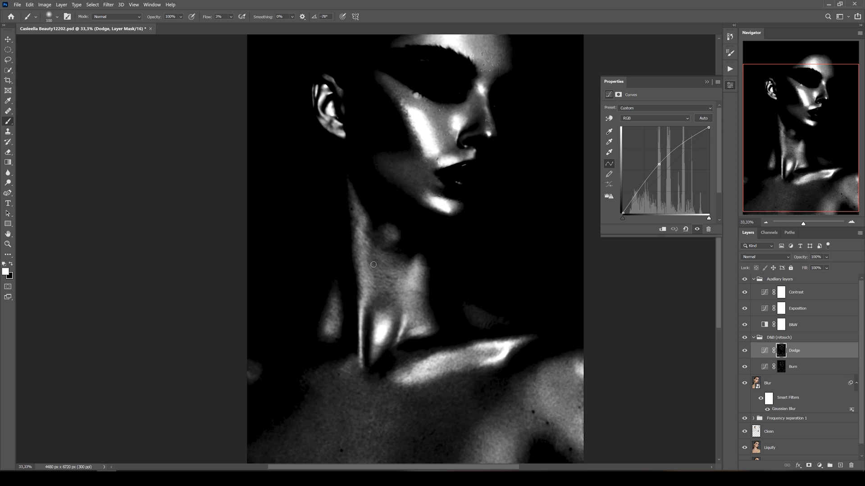
key(bracketright)
key(bracketright)
drag(374, 299, 383, 308)
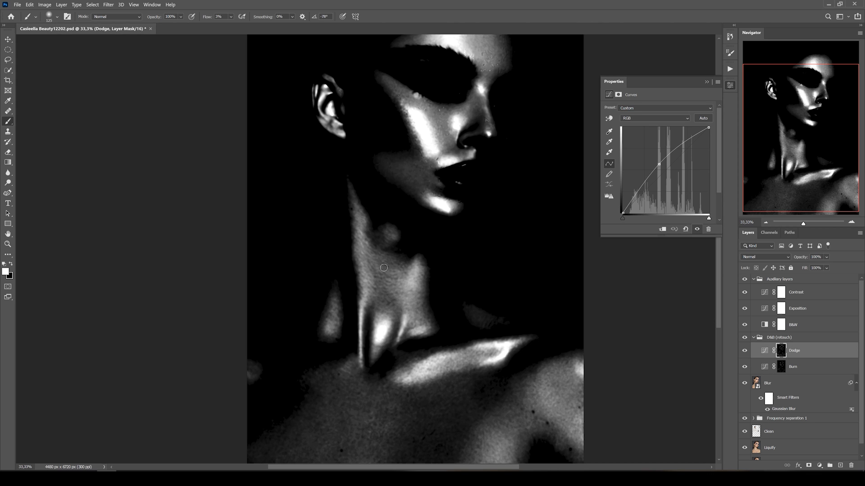
mouse_move(368, 234)
mouse_down()
mouse_move(386, 246)
mouse_move(371, 232)
mouse_up()
drag(548, 247, 500, 286)
key(alt+bracketleft)
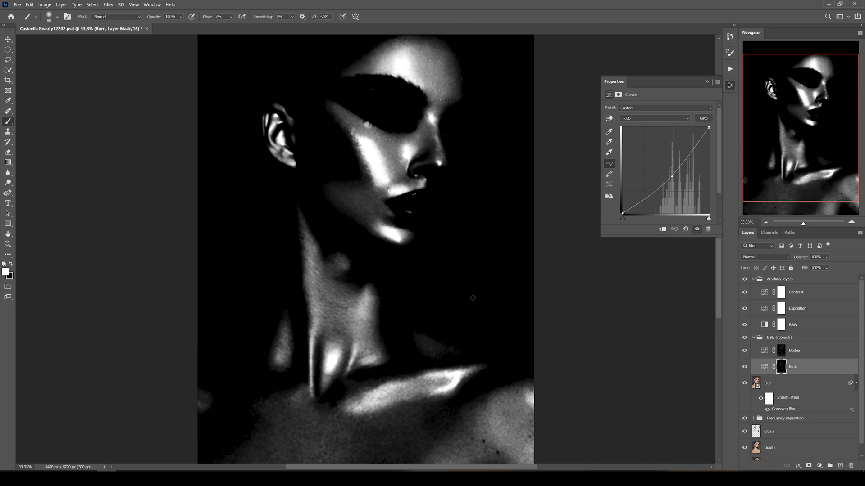
- Lighten dark patches on the neck and chest on the Dodge mask, adapting the brush size to each area
key(ctrl+plus)
key(alt+bracketright)
key(bracketleft)
key(bracketleft)
key(bracketleft)
key(ctrl+minus)
key(bracketright)
key(bracketright)
key(bracketright)
key(bracketright)
- Check the neck and shoulder retouch in full colour with the Auxiliary layers group and Blur layer hidden, and restore both
click(744, 279)
click(745, 383)
key(ctrl+plus)
key(ctrl+plus)
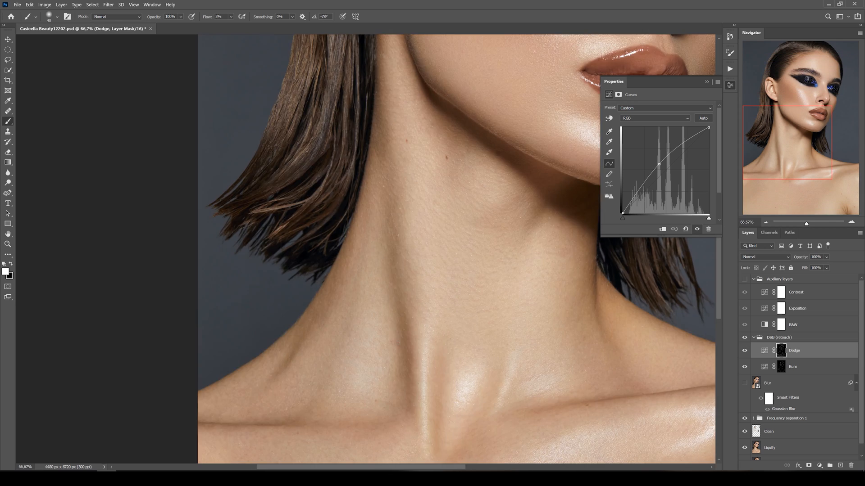
key(ctrl+minus)
key(ctrl+minus)
key(ctrl+minus)
click(745, 279)
click(744, 383)
- Adjust the Exposition curve of the helper preview, and darken bright patches on the neck and chest on the Burn mask with a smaller brush
click(797, 309)
drag(684, 185, 681, 175)
click(793, 366)
key(ctrl+plus)
key(bracketleft)
key(bracketleft)
key(bracketleft)
key(bracketleft)
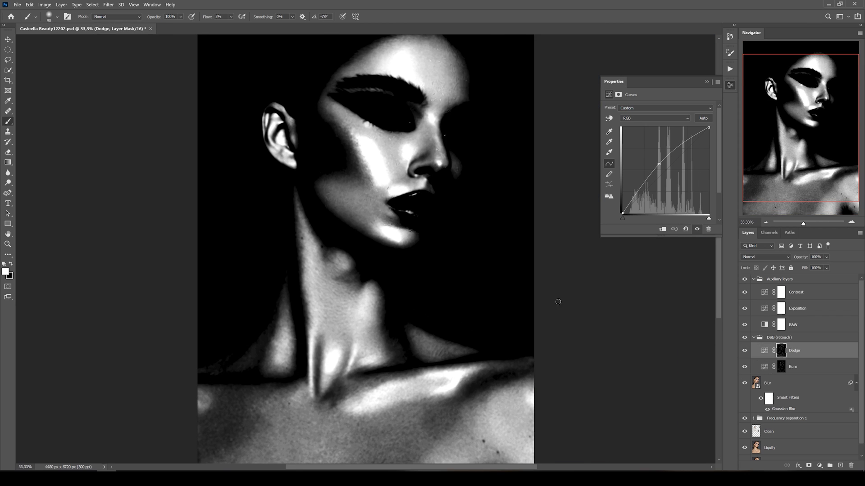
- Even out the remaining face and neck transitions on the Dodge and Burn masks, finishing in full colour with the helper layers hidden
key(ctrl+plus)
key(alt+bracketright)
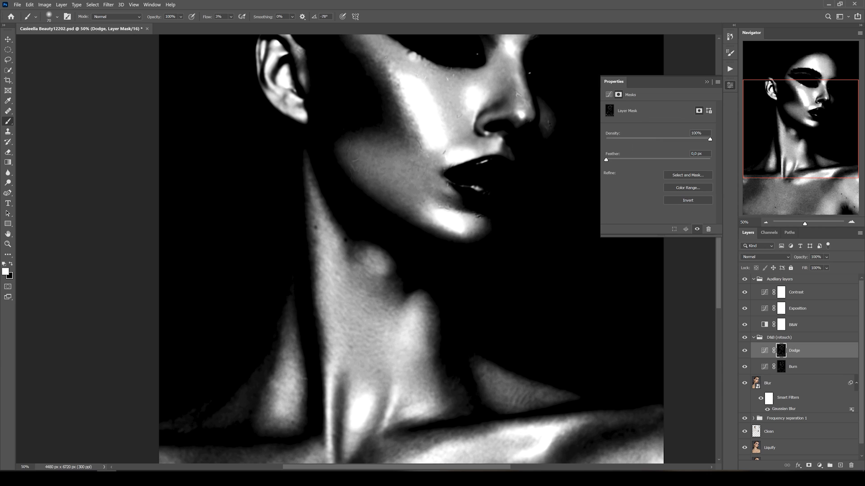
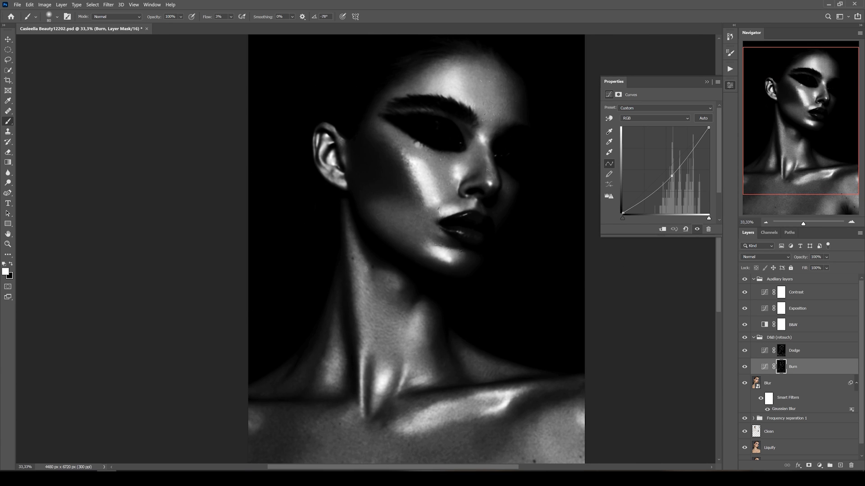
click(794, 351)
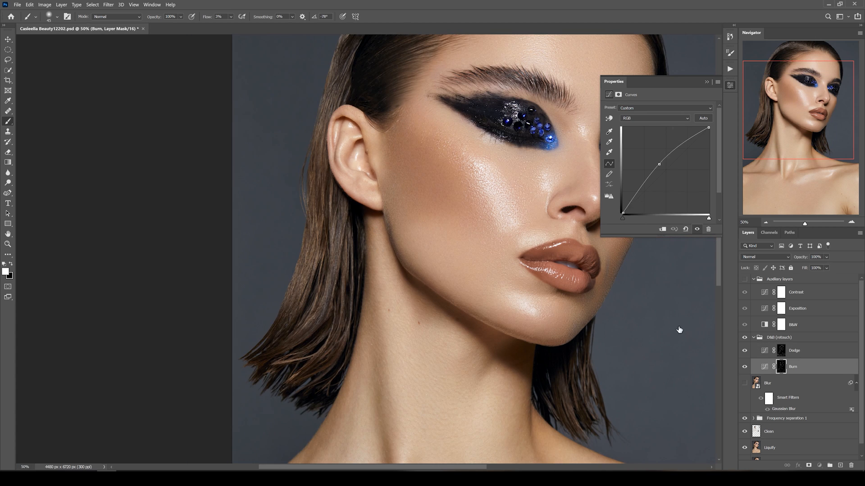
click(730, 85)
key(bracketright)
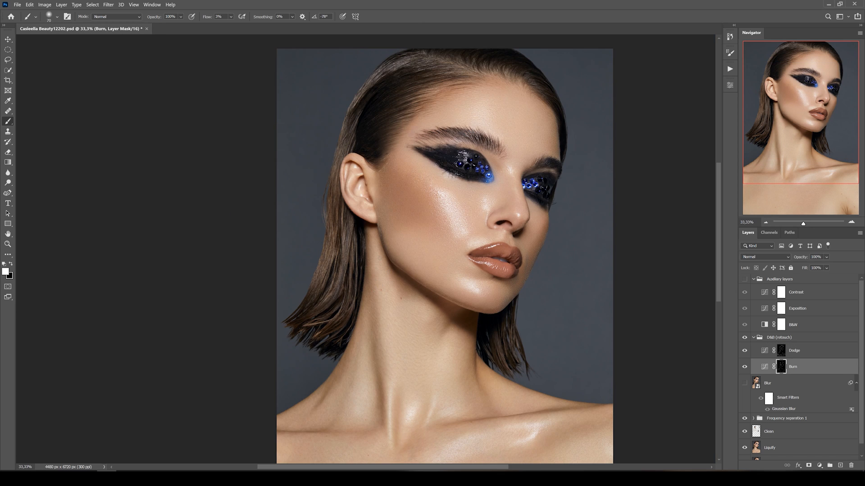
key(ctrl+minus)
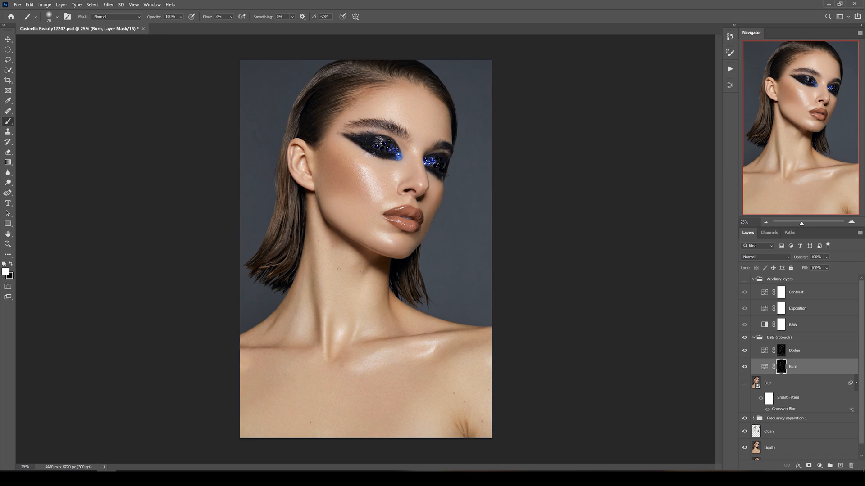
- Delete the Auxiliary layers group and Blur layer, and run the Frequency separation action with a Gaussian Blur radius of 7 pixels
click(753, 338)
click(786, 280)
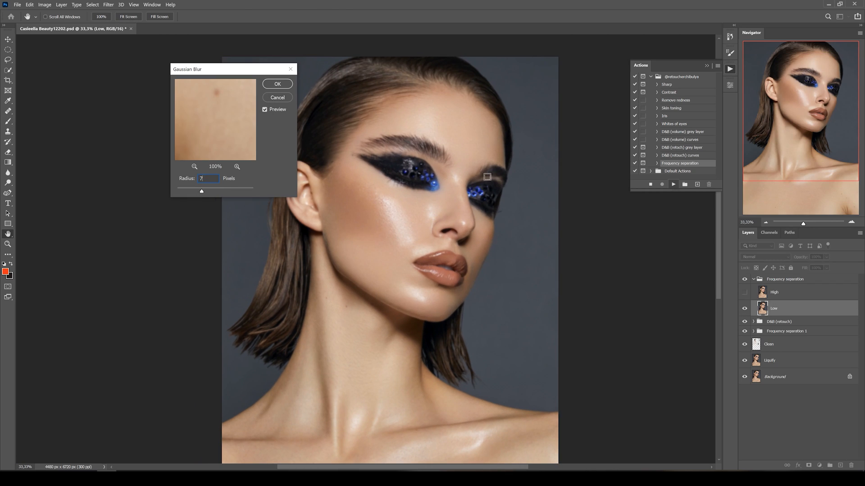
key(Return)
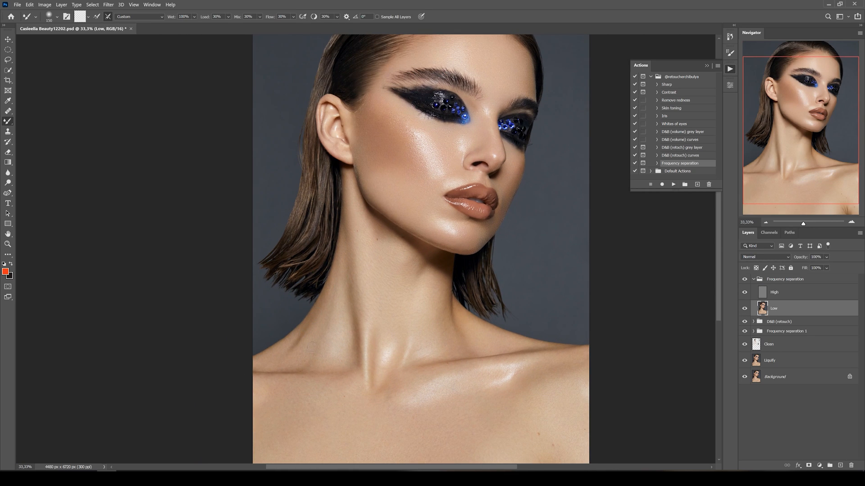
- Smooth the skin tones on the Low layer with the Mixer Brush, using a 175 px brush for broad areas and smaller sizes around the lips
key(ctrl+minus)
key(bracketright)
key(bracketright)
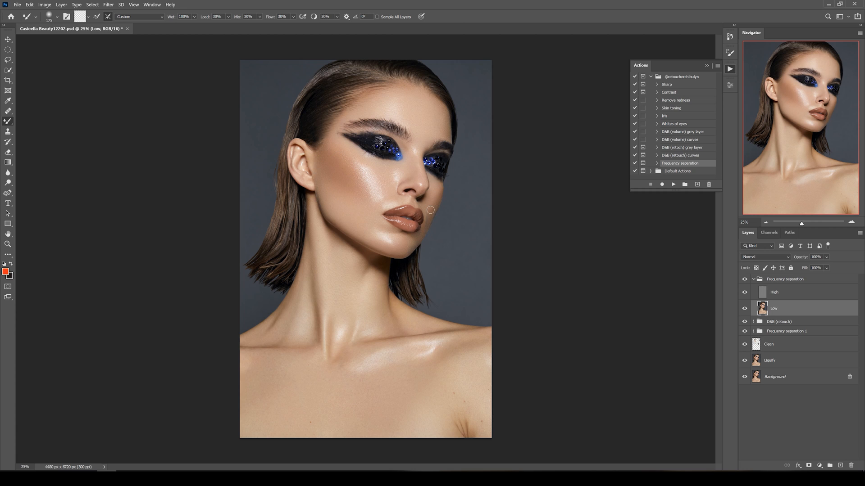
scroll(387, 187, up, 4)
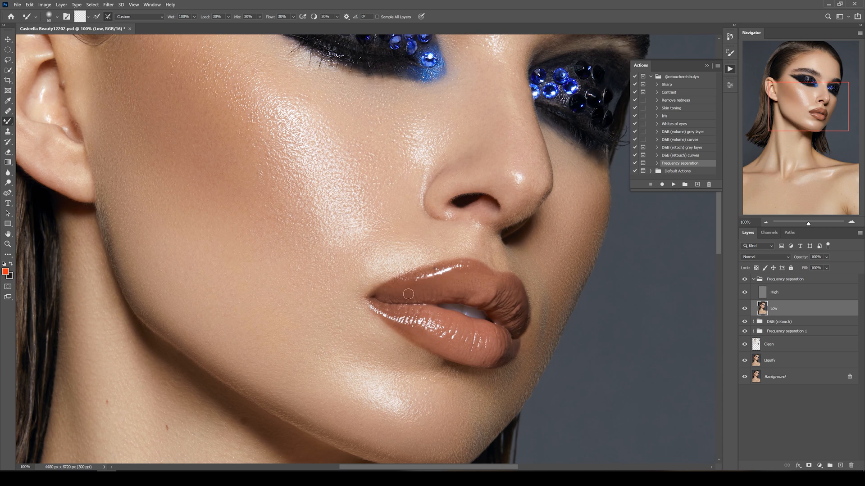
key(bracketleft)
key(bracketleft)
key(bracketleft)
key(bracketleft)
key(bracketleft)
key(bracketleft)
key(bracketleft)
key(bracketleft)
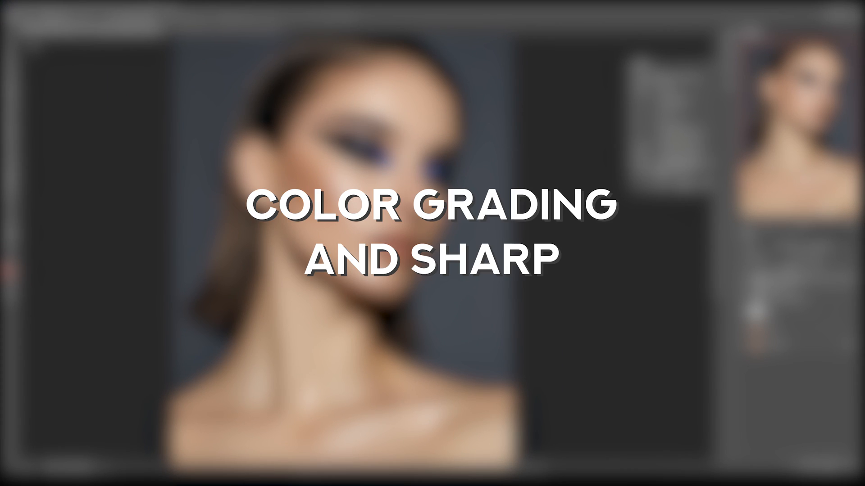
- Copy the layers from Whites of eyes through Selective Color 4 from Casleella Beauty12112.psd into Casleella Beauty12202.psd
drag(234, 31, 138, 95)
scroll(789, 446, down, 2)
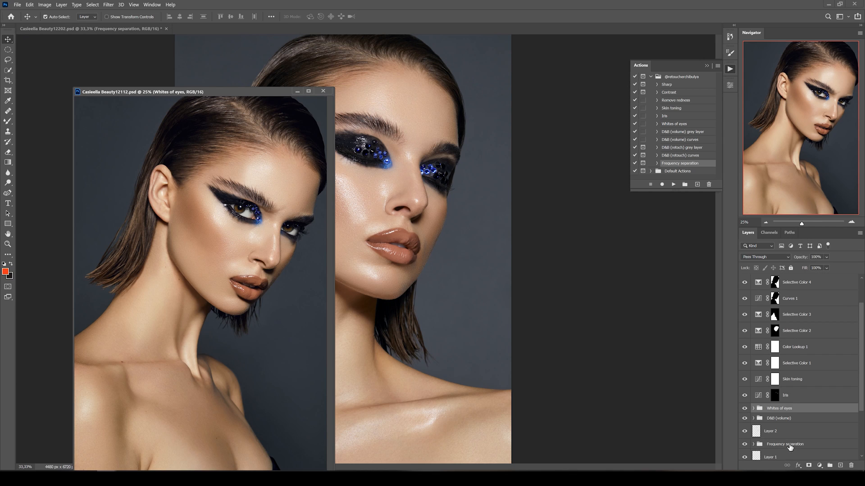
shift+click(796, 283)
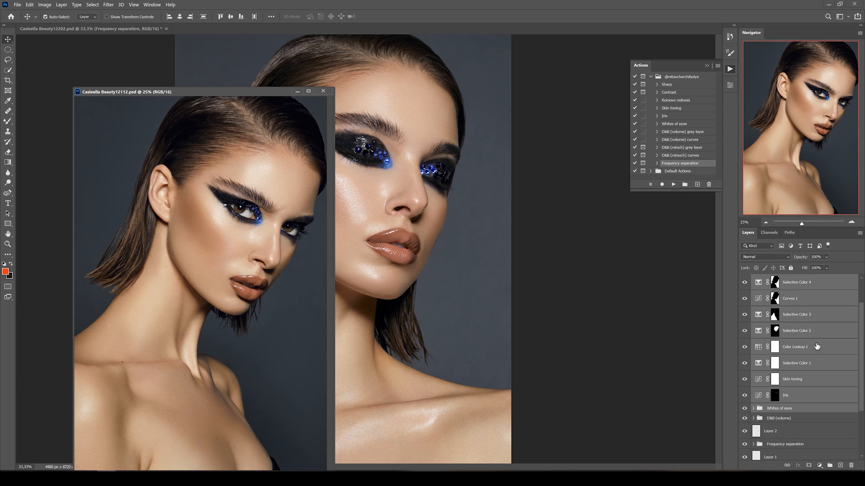
drag(796, 283, 473, 257)
drag(187, 92, 166, 31)
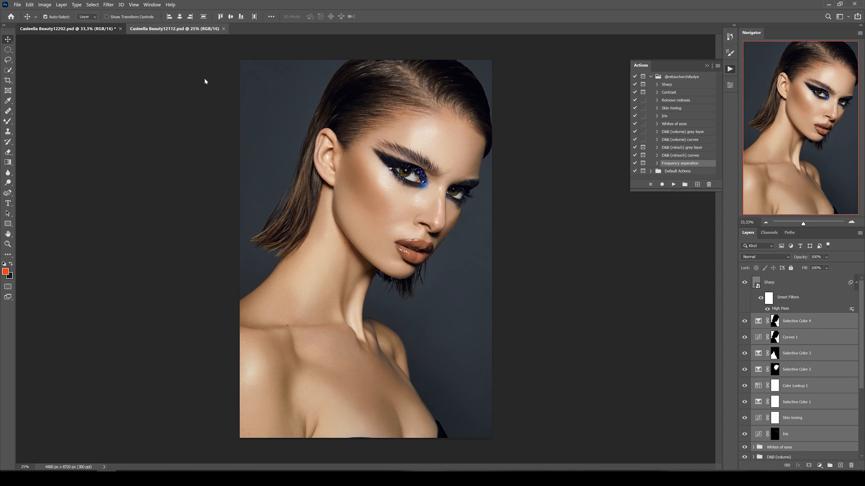
click(86, 31)
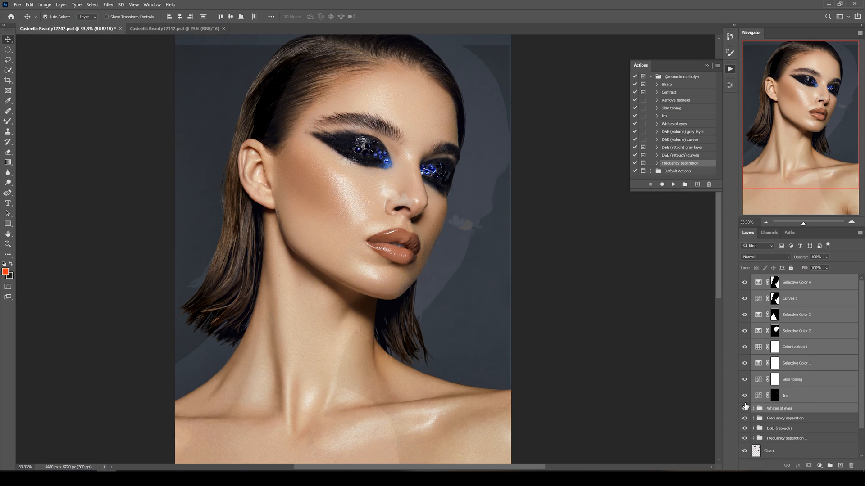
- Hide the copied layers, run the D&B (volume) curves action above the Frequency separation group, and shape the face's volume on the B and D masks
click(773, 420)
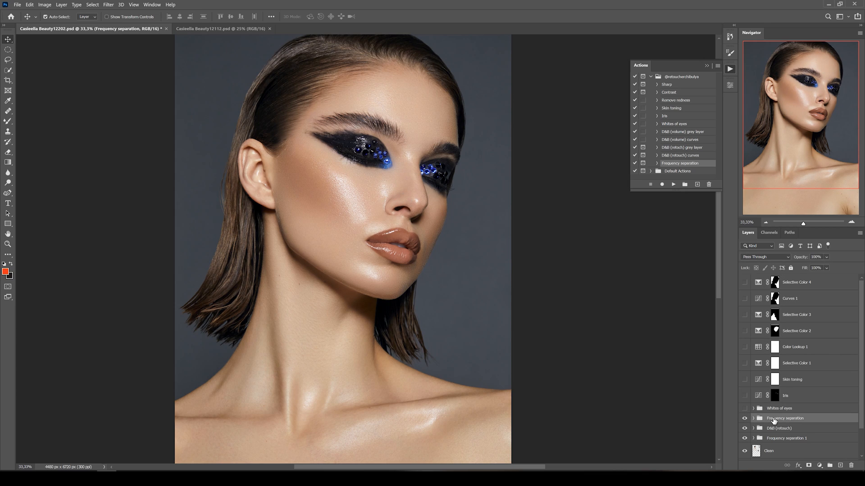
key(F2)
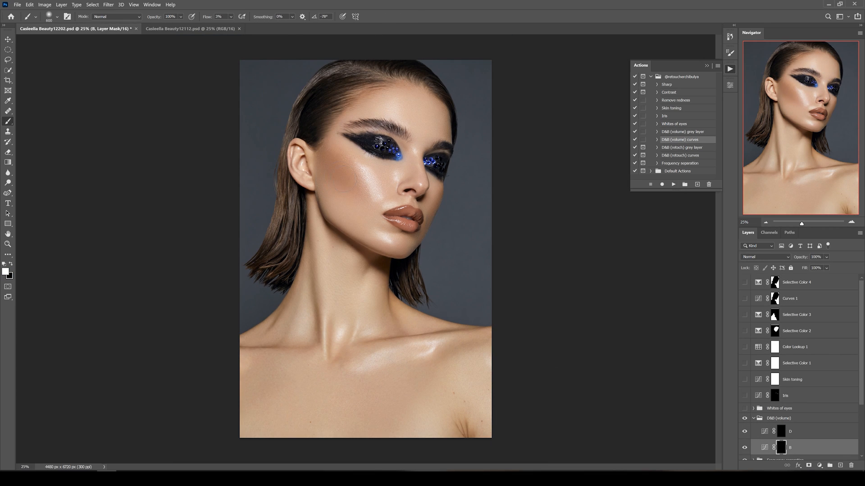
key(bracketleft)
key(bracketleft)
click(356, 88)
click(781, 431)
key(bracketright)
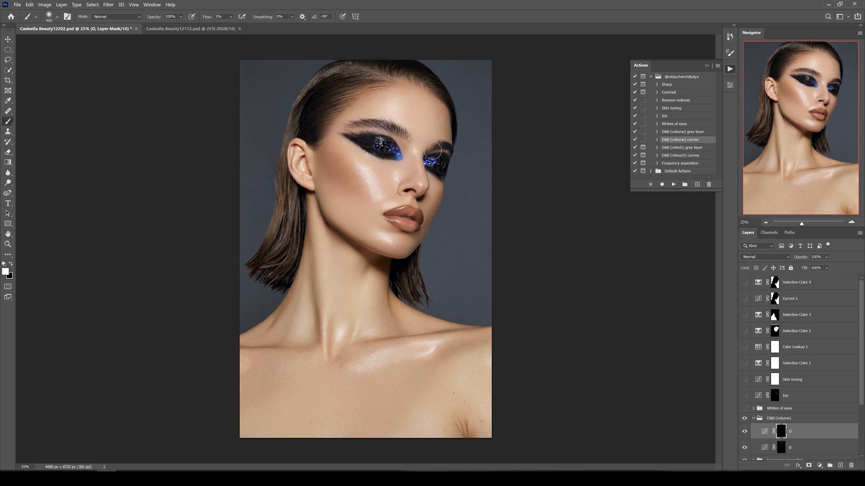
- Add a layer in Color blending mode above D&B (volume), and even out the forehead and temple colour with sampled skin tones
click(765, 257)
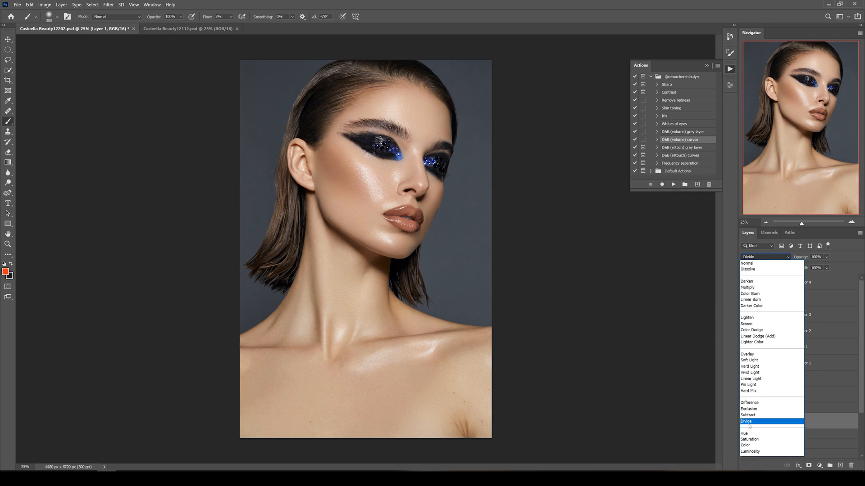
click(766, 415)
key(ctrl+plus)
key(ctrl+plus)
key(ctrl+plus)
scroll(414, 197, up, 5)
alt+click(395, 202)
key(bracketleft)
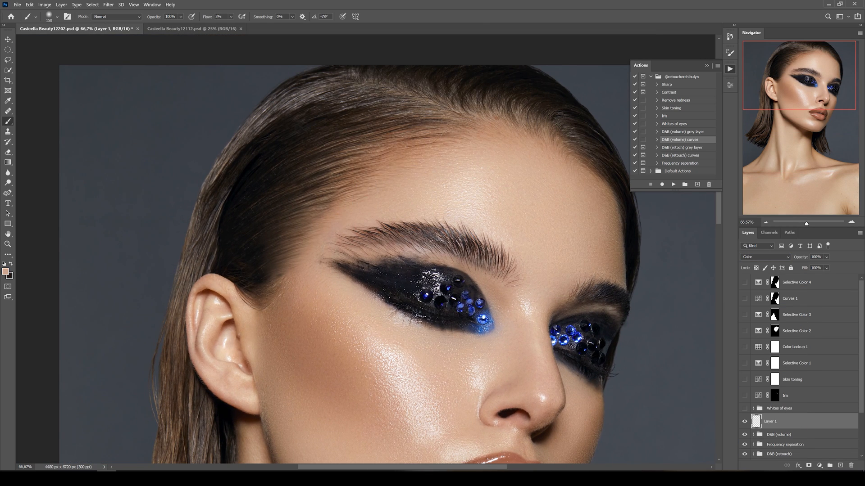
alt+click(313, 291)
click(744, 422)
click(745, 422)
- Even out the colour of the lower face around the lips and chin with sampled skin tones and a smaller brush
drag(448, 361, 308, 271)
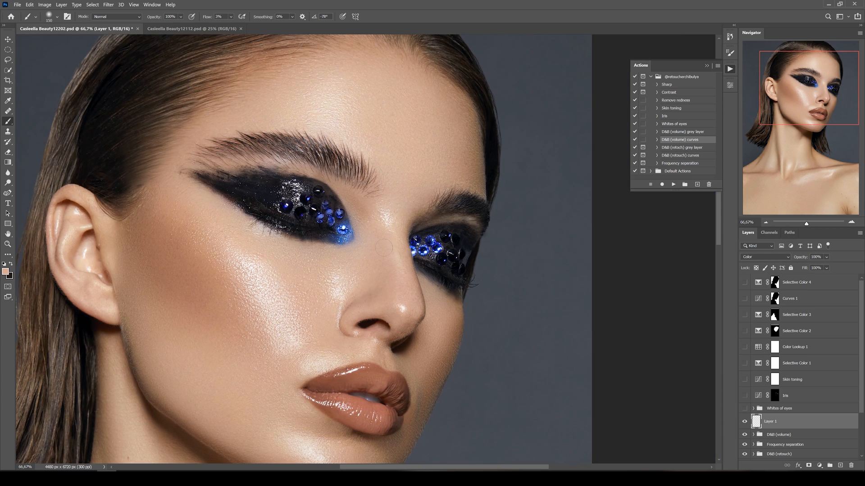
mouse_move(498, 325)
mouse_down()
mouse_move(498, 255)
mouse_move(476, 257)
mouse_up()
alt+click(412, 335)
key(bracketleft)
key(bracketleft)
key(bracketleft)
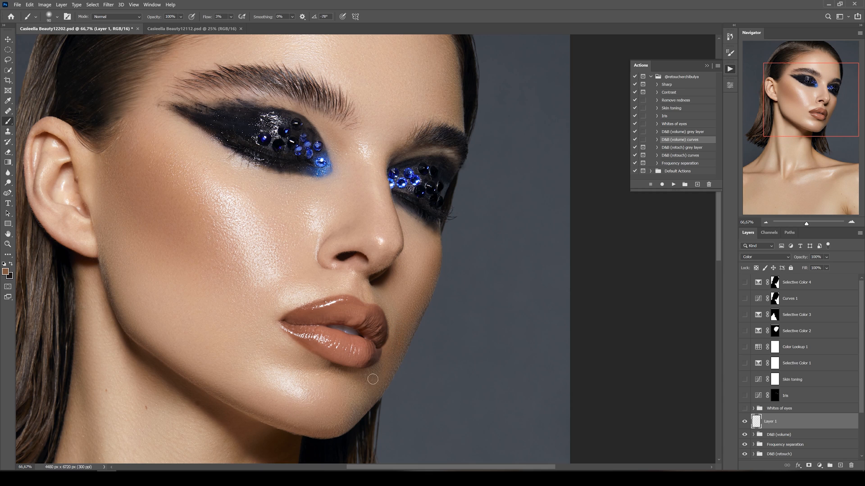
drag(372, 379, 400, 320)
drag(323, 236, 380, 273)
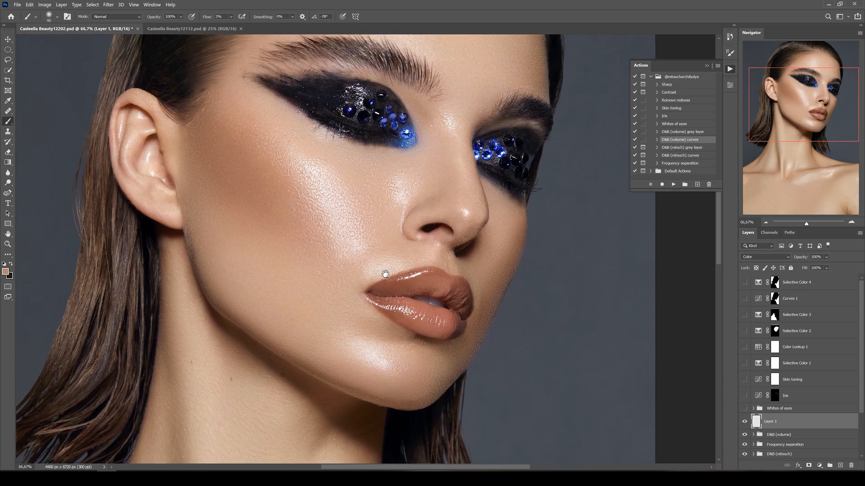
- Sample tones around the forehead and hairline, and blend their colour on the Color-mode layer
drag(311, 189, 297, 439)
alt+click(295, 240)
alt+click(190, 239)
drag(315, 405, 259, 230)
drag(266, 353, 260, 389)
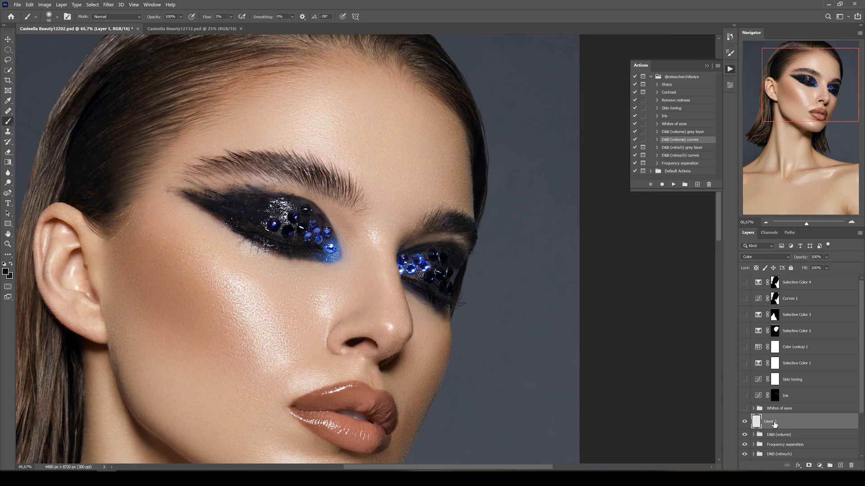
- Rename the painted colour-correction layer as Color, and delete the copied Whites of eyes group and Iris layer
click(793, 411)
key(Delete)
click(791, 398)
key(Delete)
key(Delete)
- Turn on the Skin toning, Selective Color 1 and Color Lookup 1 layers, and show their adjustment settings
click(791, 384)
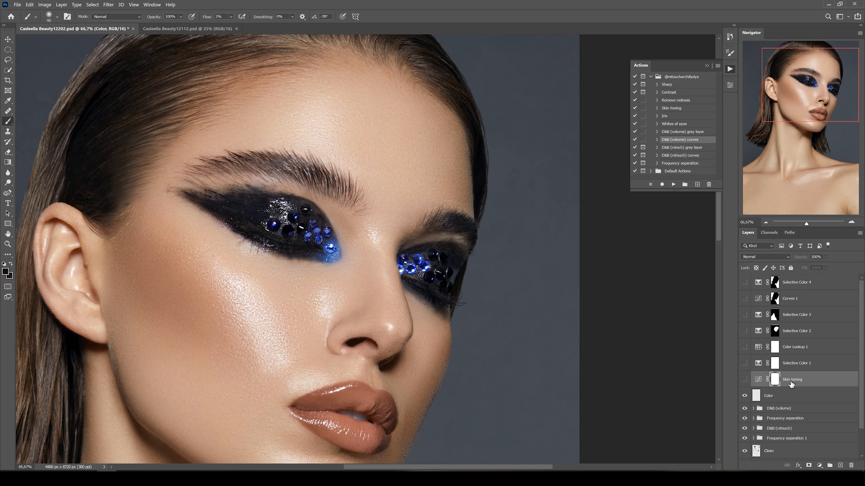
click(744, 380)
key(ctrl+0)
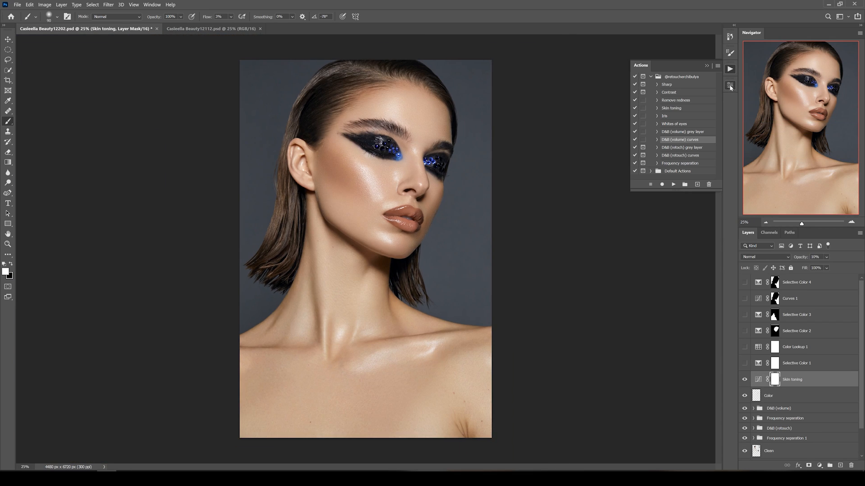
click(730, 86)
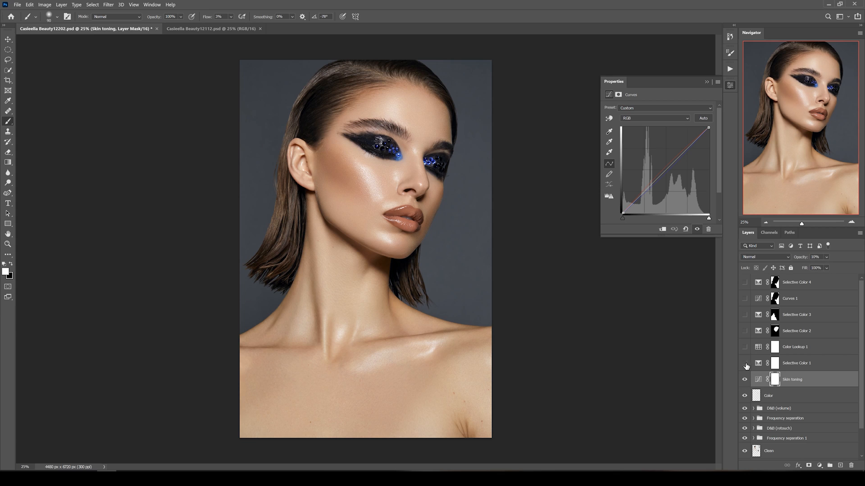
click(744, 365)
key(alt+bracketright)
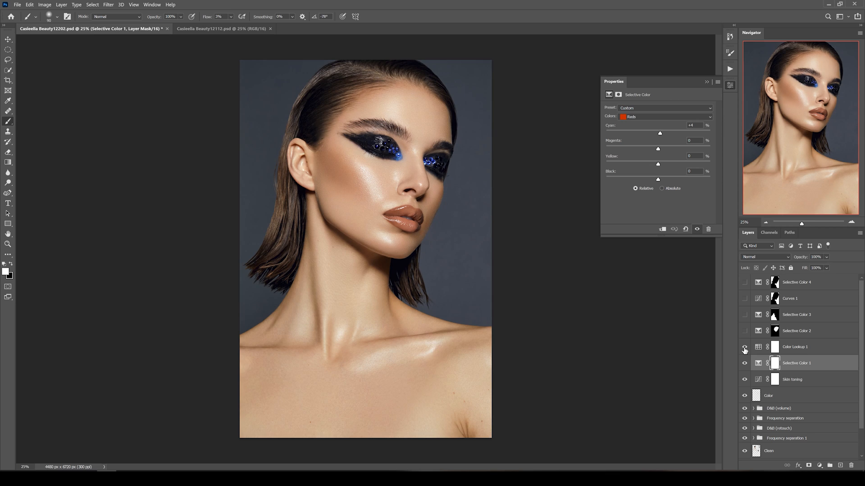
- Repaint the Selective Color 2 mask over the face with a large brush at 100% flow, and turn the layer on
click(795, 332)
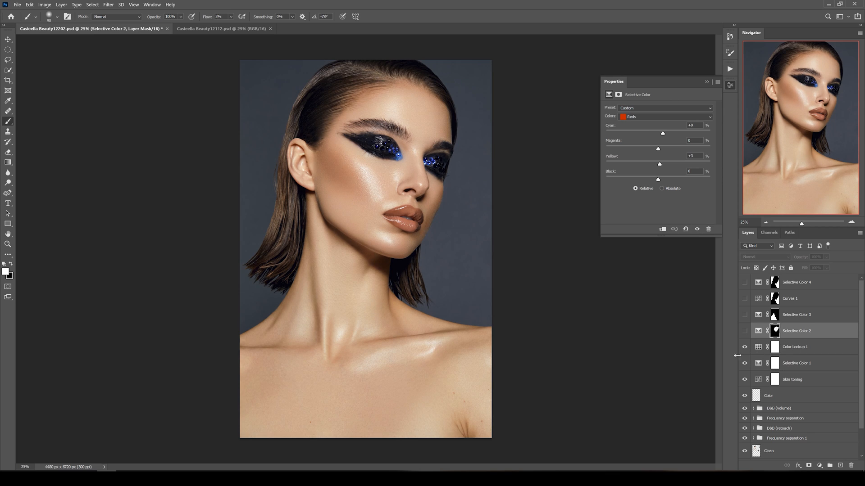
click(231, 17)
drag(230, 26, 297, 31)
key(backslash)
key(bracketright)
key(bracketright)
key(bracketright)
key(bracketright)
key(bracketright)
key(bracketright)
key(bracketright)
key(bracketright)
mouse_move(383, 131)
mouse_down()
mouse_move(344, 193)
mouse_move(409, 174)
mouse_move(419, 217)
mouse_move(346, 220)
mouse_move(373, 112)
mouse_move(430, 108)
mouse_move(410, 166)
mouse_move(438, 100)
mouse_up()
key(bracketleft)
key(bracketleft)
key(x)
key(backslash)
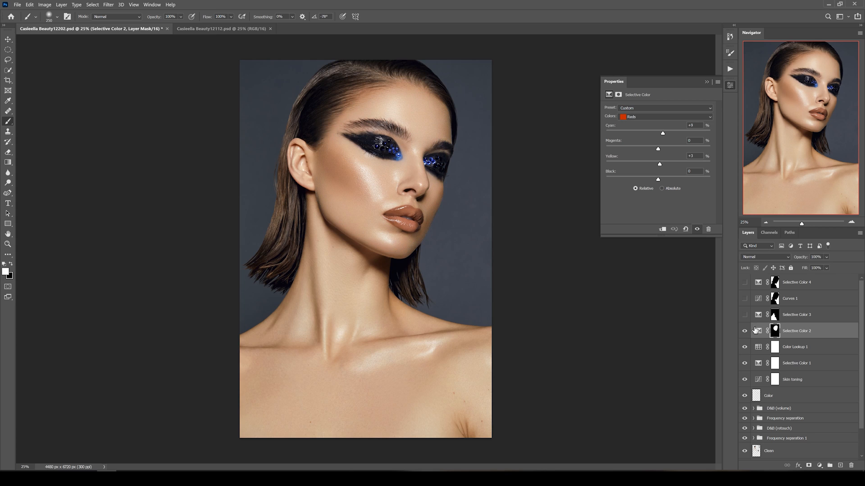
- Turn on Selective Color 3, clear its mask to black, and paint the neck, shoulders and chest into the mask
click(745, 314)
click(774, 315)
key(ctrl+BackSpace)
key(backslash)
key(bracketright)
key(bracketright)
key(bracketright)
key(bracketright)
key(bracketright)
mouse_move(325, 316)
mouse_down()
mouse_move(297, 372)
mouse_move(484, 368)
mouse_move(247, 350)
mouse_move(293, 316)
mouse_move(316, 236)
mouse_move(329, 282)
mouse_up()
key(bracketleft)
key(bracketleft)
mouse_move(465, 347)
mouse_down()
mouse_move(408, 361)
mouse_move(354, 269)
mouse_move(372, 301)
mouse_move(377, 280)
mouse_move(366, 290)
mouse_move(318, 245)
mouse_up()
key(bracketleft)
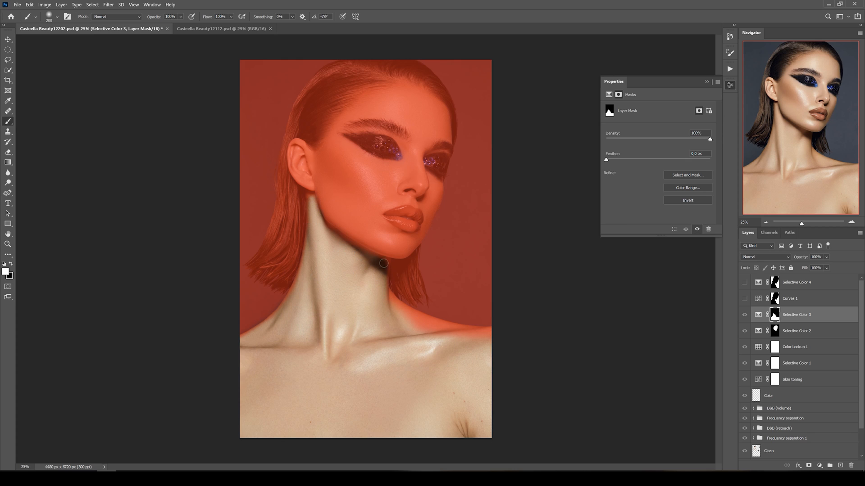
- Extend the Selective Color 3 mask along the shoulder and clean its edge against the background, with the mask overlay hidden at the end
mouse_move(393, 295)
mouse_down()
mouse_move(407, 316)
mouse_move(493, 337)
mouse_up()
scroll(482, 317, up, 2)
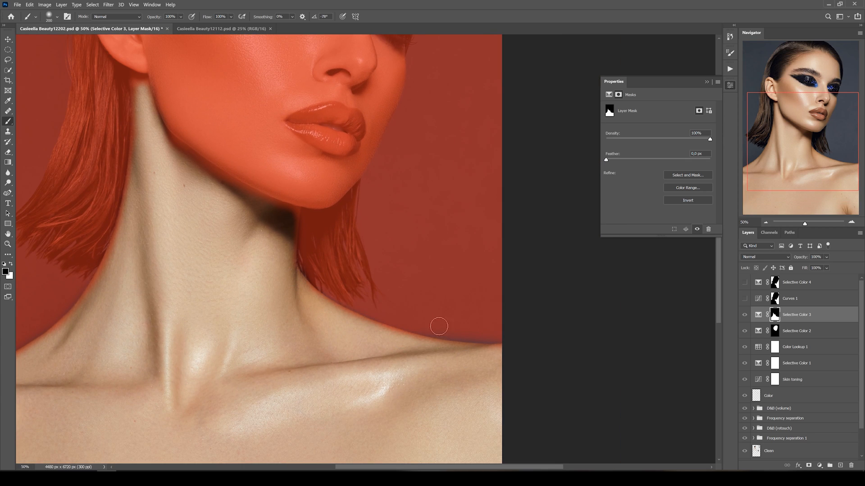
scroll(396, 209, down, 2)
key(backslash)
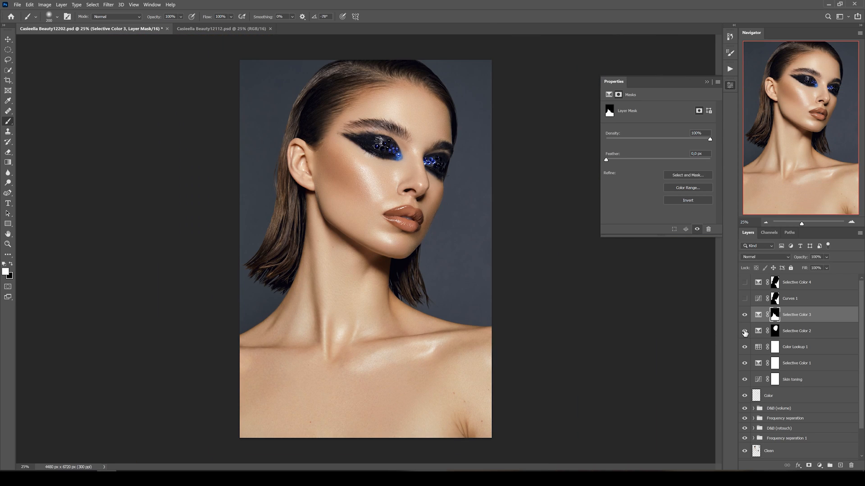
- Turn on the Curves 1 layer and fill its mask with white
click(789, 301)
click(745, 299)
key(ctrl+BackSpace)
click(618, 95)
key(x)
key(ctrl+BackSpace)
- Limit the Curves 1 mask to the dark backdrop with Color Range, sampling the backdrop at a fuzziness of 45
click(687, 188)
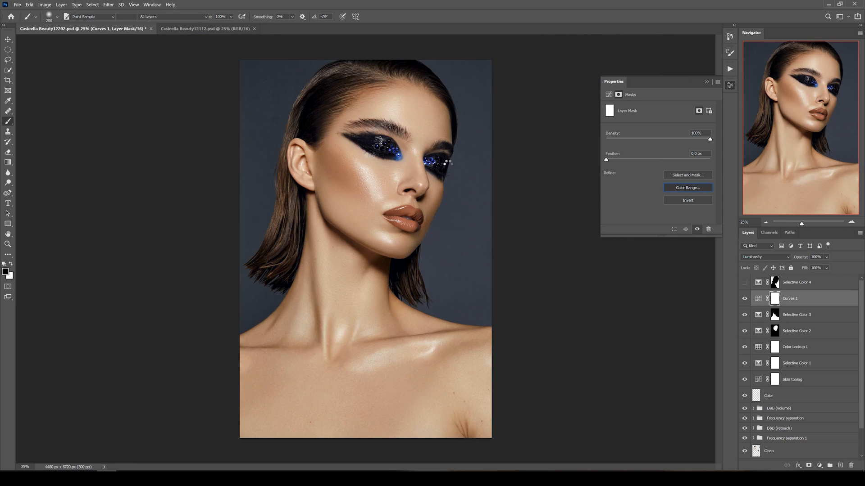
click(249, 68)
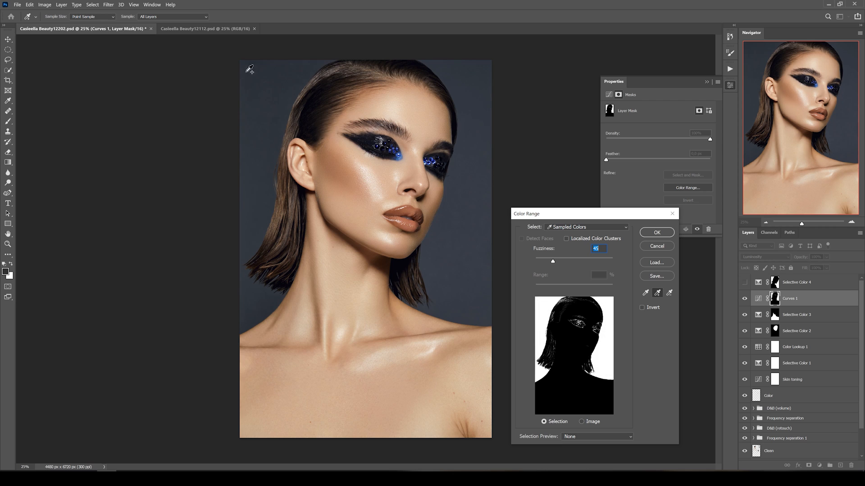
click(268, 78)
click(657, 234)
- Paint the eyes, face and hair out of the Curves 1 mask using the mask overlay, and toggle the layer to compare
key(backslash)
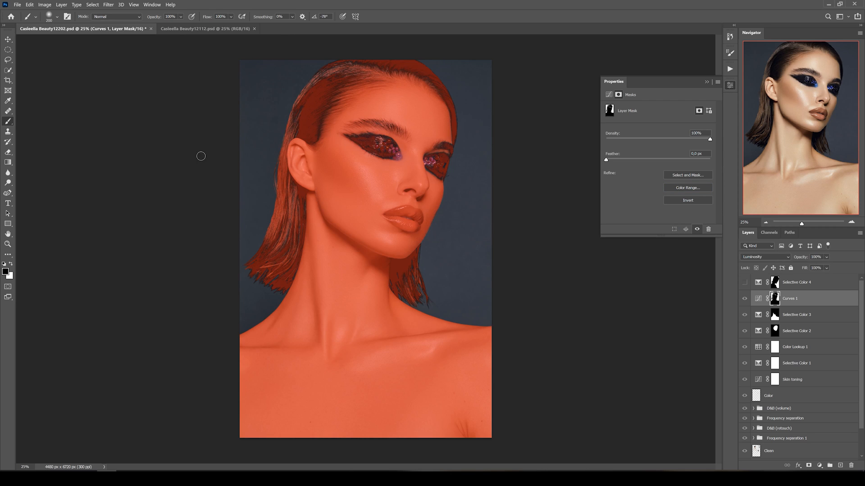
drag(358, 141, 437, 172)
mouse_move(286, 248)
mouse_down()
mouse_move(333, 85)
mouse_move(439, 97)
mouse_up()
key(backslash)
click(744, 299)
click(745, 299)
- Black out the leftover light patches inside the figure on the Curves 1 mask in mask-only view
alt+click(774, 299)
key(ctrl+plus)
key(ctrl+plus)
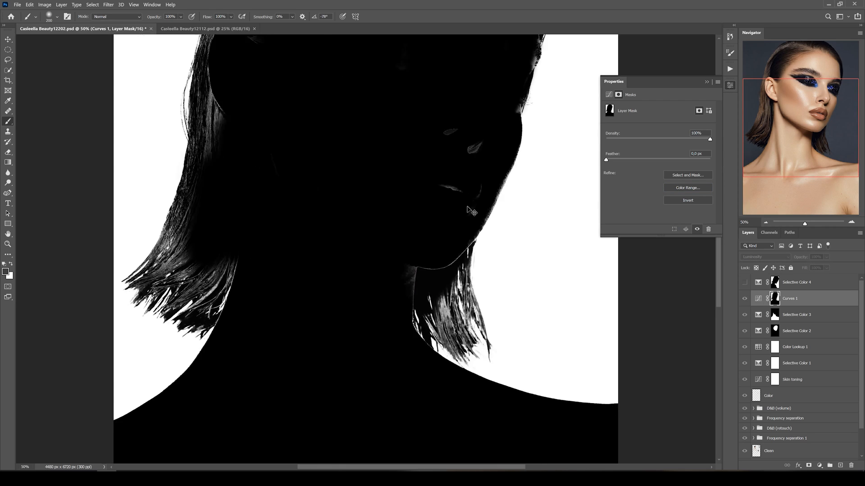
key(ctrl+plus)
key(ctrl+plus)
drag(392, 250, 367, 301)
mouse_move(419, 148)
mouse_down()
mouse_move(378, 314)
mouse_move(326, 257)
mouse_up()
drag(342, 113, 352, 315)
alt+click(774, 299)
- Refine the Curves 1 mask along the neck and shoulder edge with black and white brush strokes
key(ctrl+plus)
key(ctrl+plus)
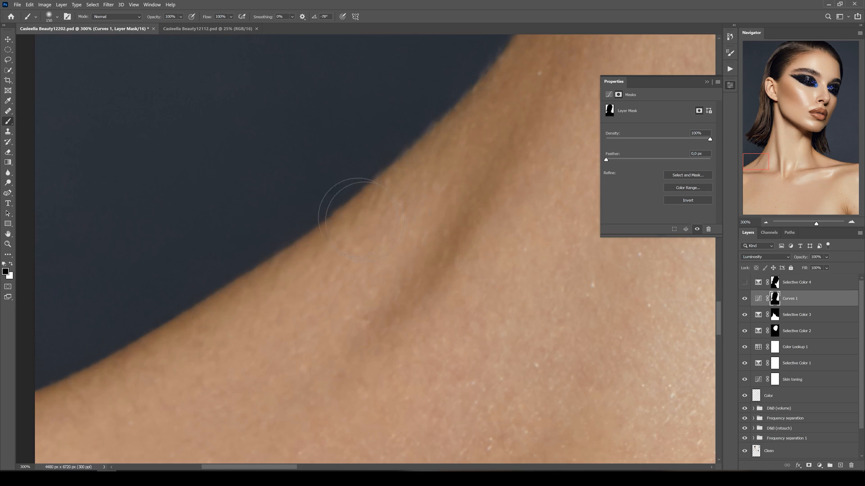
drag(293, 211, 268, 249)
drag(342, 184, 311, 263)
key(x)
drag(304, 263, 244, 318)
- Touch up the Curves 1 mask around the hair ends, enlarge the brush, and toggle the layer to check the edge
key(ctrl+minus)
drag(288, 90, 342, 325)
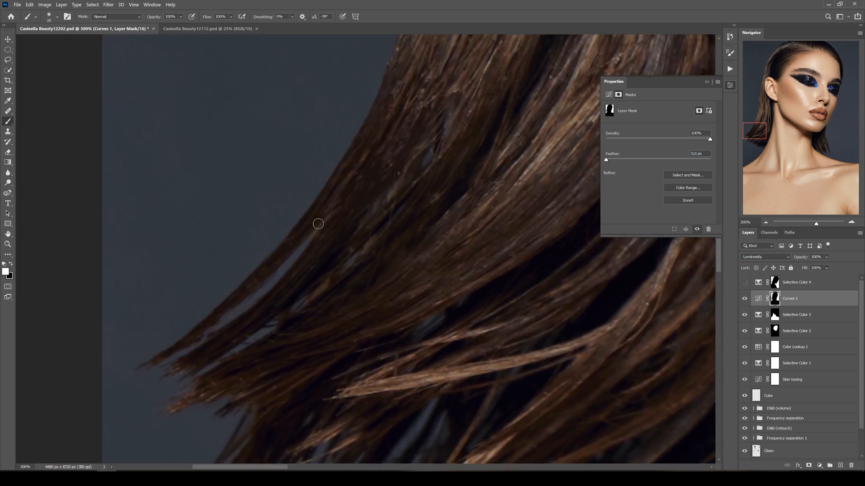
key(bracketright)
key(bracketright)
key(bracketright)
key(bracketright)
key(bracketright)
click(743, 300)
click(744, 300)
- Paint over the grey hair strands on the Curves 1 mask in mask-only view, along the long side of the hair
alt+click(774, 298)
drag(432, 91, 363, 303)
key(x)
drag(430, 156, 419, 306)
drag(355, 387, 379, 135)
alt+click(774, 299)
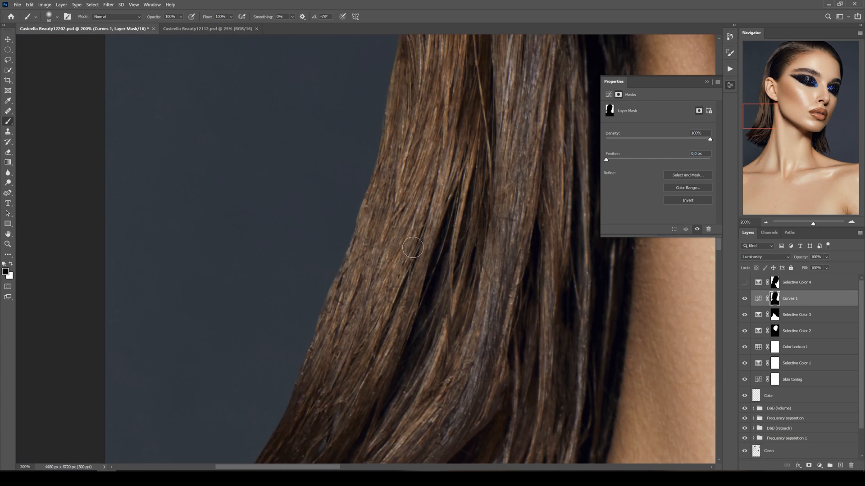
- Set the brush angle to 0° and paint the outline of the hair, crown and jaw out of the Curves 1 mask with the overlay shown
key(ctrl+minus)
drag(374, 81, 338, 434)
key(backslash)
drag(356, 135, 308, 277)
click(58, 17)
drag(385, 82, 267, 178)
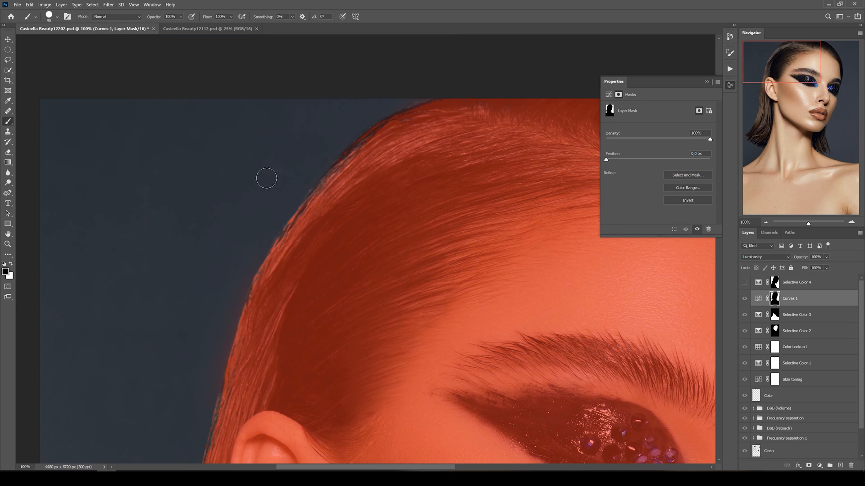
drag(315, 441, 500, 50)
drag(335, 276, 310, 335)
drag(361, 225, 319, 248)
drag(581, 234, 41, 235)
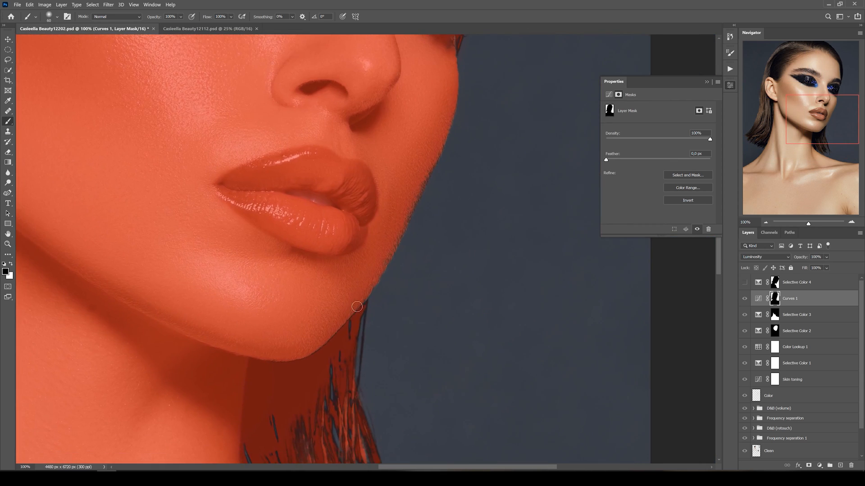
drag(405, 203, 345, 279)
- Refine the Curves 1 mask along the chin and facial profile with a smaller brush
key(backslash)
key(ctrl+plus)
key(bracketleft)
key(bracketleft)
key(bracketleft)
key(backslash)
drag(315, 203, 374, 333)
mouse_move(458, 123)
mouse_down()
mouse_move(399, 240)
mouse_move(363, 348)
mouse_move(354, 223)
mouse_up()
key(bracketleft)
mouse_move(346, 68)
mouse_down()
mouse_move(350, 259)
mouse_move(317, 156)
mouse_up()
drag(288, 167, 332, 258)
- Paint the hair edge at the top of the head out of the Curves 1 mask with a larger brush, and hide the overlay
key(bracketright)
key(bracketright)
key(bracketright)
drag(267, 81, 377, 255)
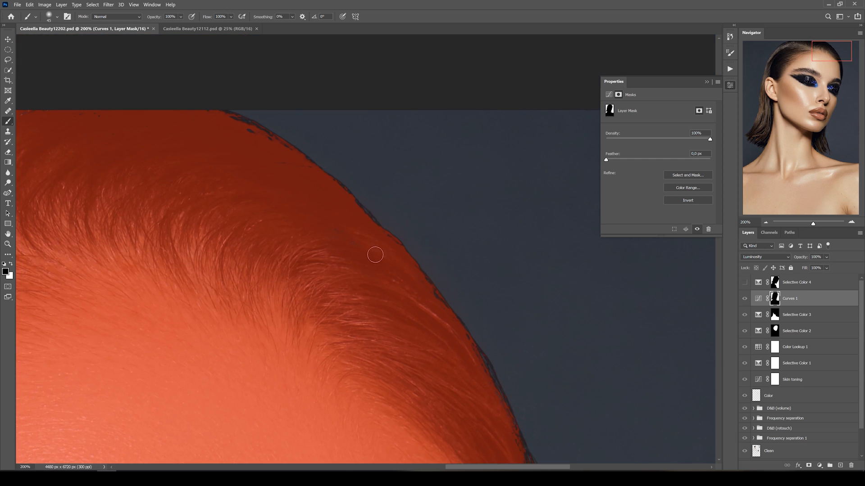
drag(222, 156, 432, 205)
key(bracketright)
key(bracketright)
key(bracketright)
key(ctrl+minus)
key(ctrl+minus)
key(ctrl+minus)
key(backslash)
key(bracketright)
key(bracketright)
key(bracketright)
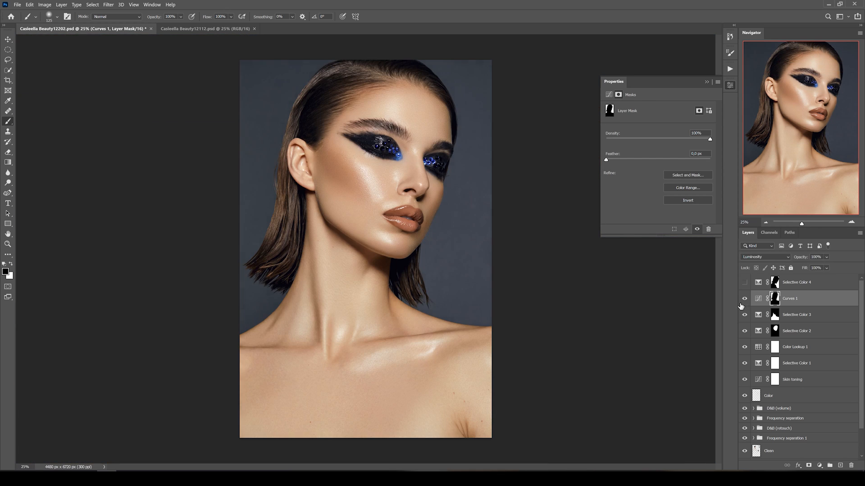
- Compare with the matching portrait, turn on the Selective Color 4 layer, and fill its mask with white
click(220, 30)
click(131, 30)
click(745, 283)
click(796, 283)
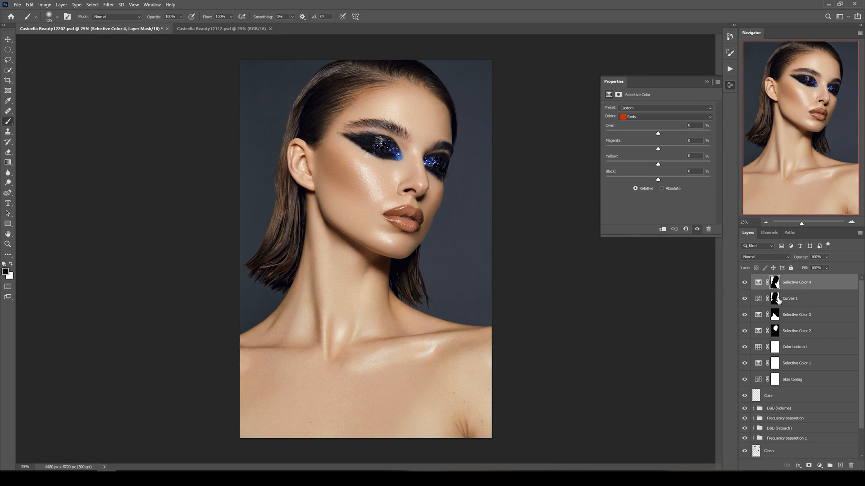
mouse_move(775, 298)
mouse_down()
mouse_move(776, 288)
mouse_move(778, 300)
mouse_up()
click(775, 287)
key(ctrl+BackSpace)
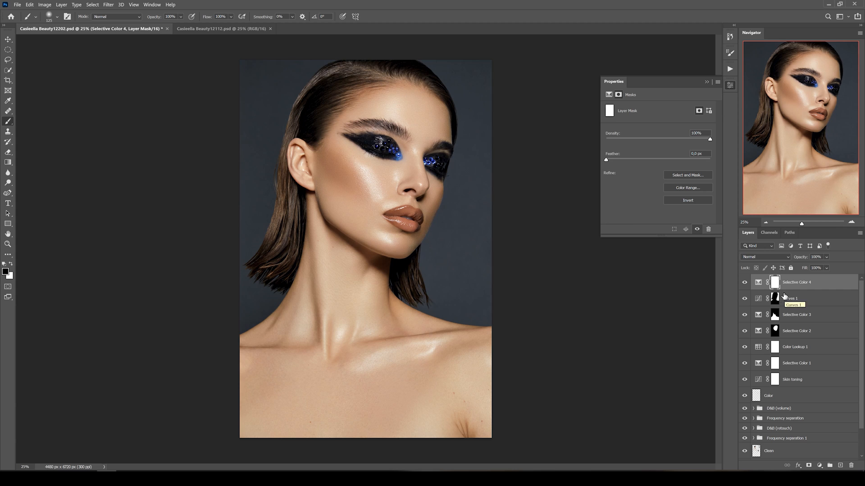
- Load the Curves 1 mask as a selection and use it to restrict the Selective Color 4 mask to the backdrop
click(779, 302)
ctrl+click(777, 301)
click(775, 285)
key(x)
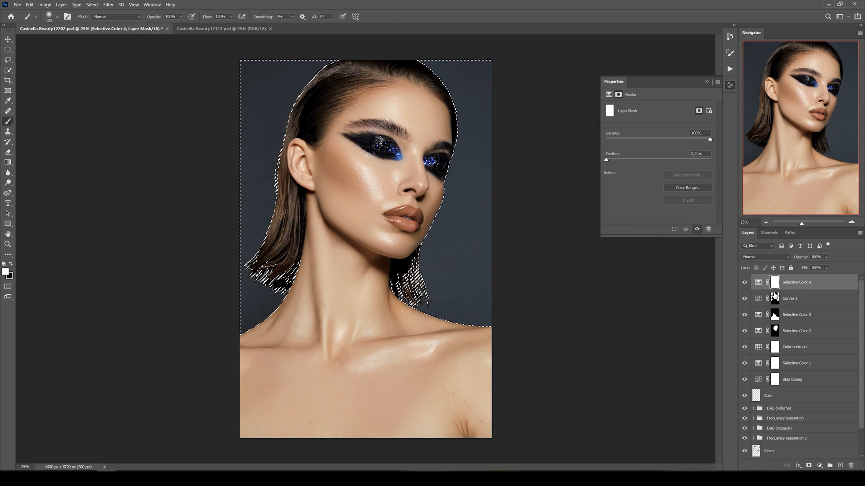
key(ctrl+BackSpace)
key(ctrl+d)
key(ctrl+i)
- Toggle Selective Color 4 off and on, and compare the result with the matching portrait
click(745, 284)
click(745, 284)
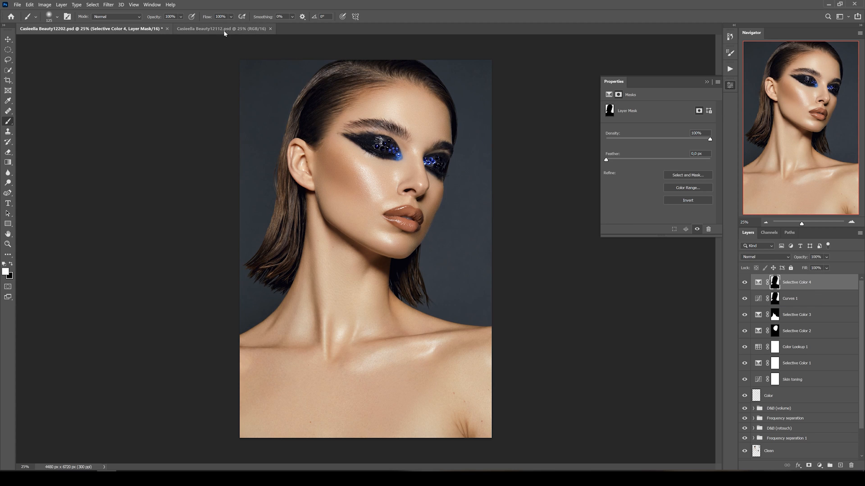
click(224, 30)
click(146, 30)
- Duplicate the High layer in the Frequency separation group and give the copy a black layer mask
click(706, 82)
click(753, 418)
click(788, 434)
key(ctrl+j)
click(808, 466)
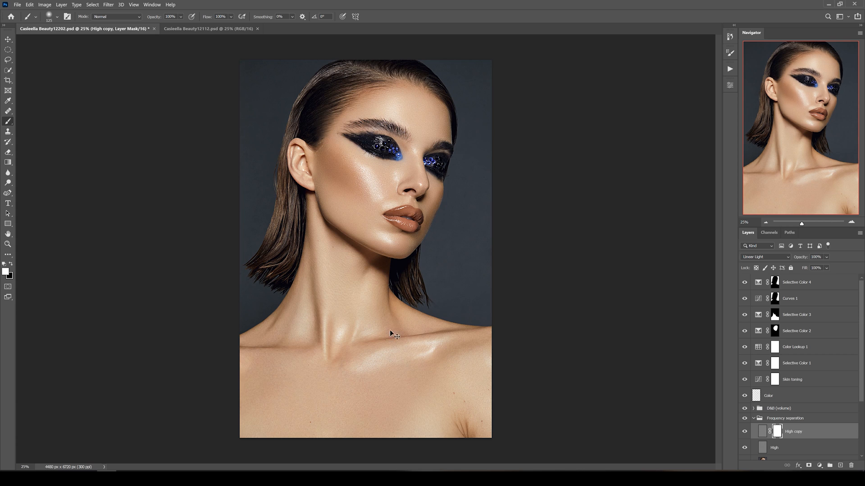
key(ctrl+i)
- Set the brush flow to 3% and step back in the history to before the first stroke on the High copy mask
key(ctrl+plus)
click(206, 17)
click(729, 37)
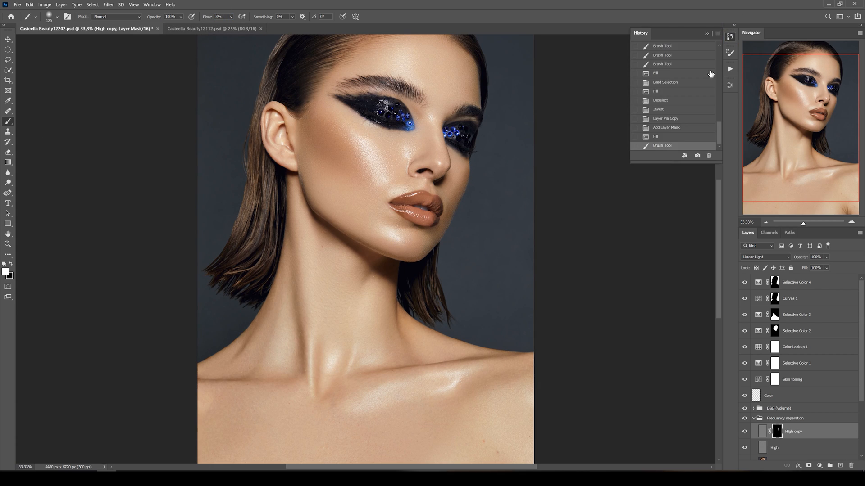
click(689, 136)
click(730, 38)
- Paint the facial skin into the High copy mask at 3% flow, and toggle the layer to check the texture
drag(559, 161, 547, 273)
key(ctrl+plus)
key(ctrl+plus)
drag(307, 353, 323, 278)
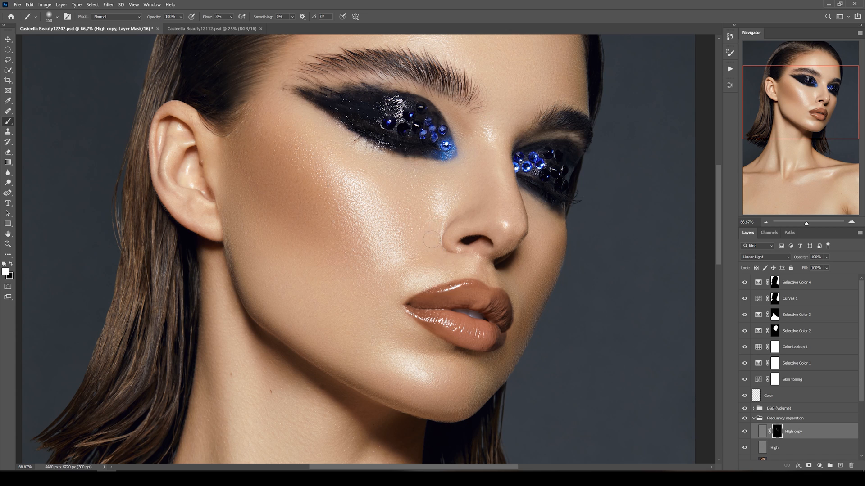
drag(431, 239, 375, 257)
drag(325, 205, 371, 291)
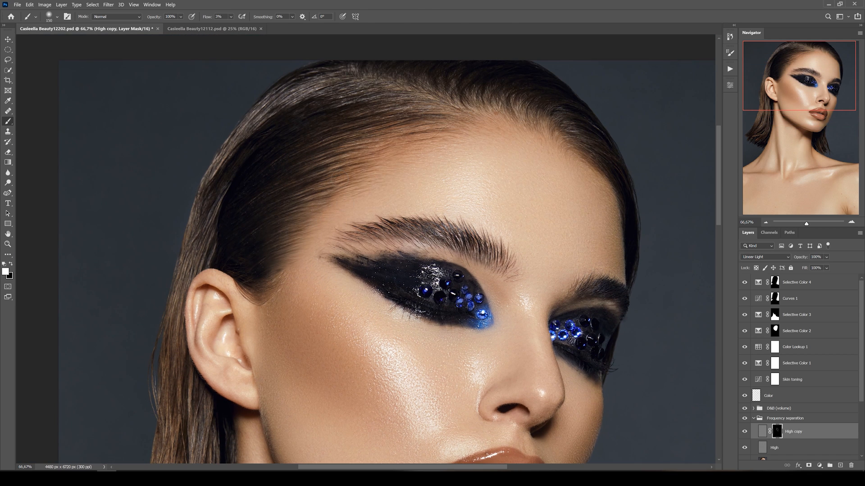
drag(348, 216, 227, 227)
drag(416, 389, 426, 248)
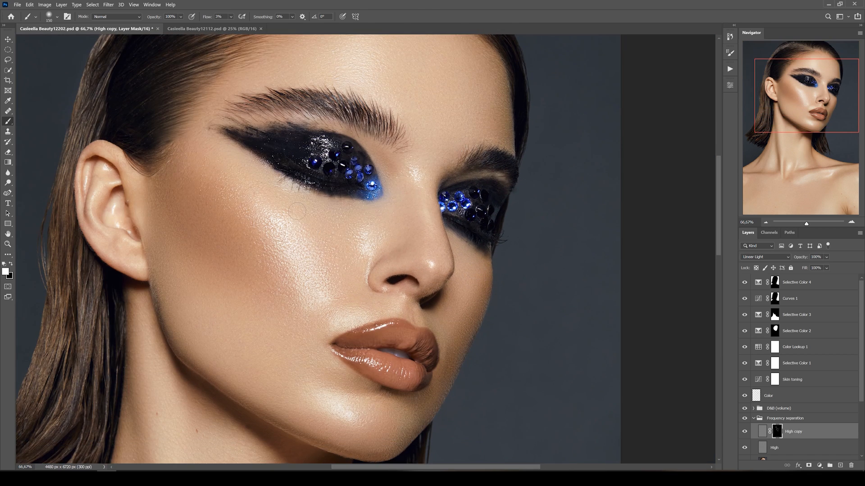
key(ctrl+minus)
click(745, 432)
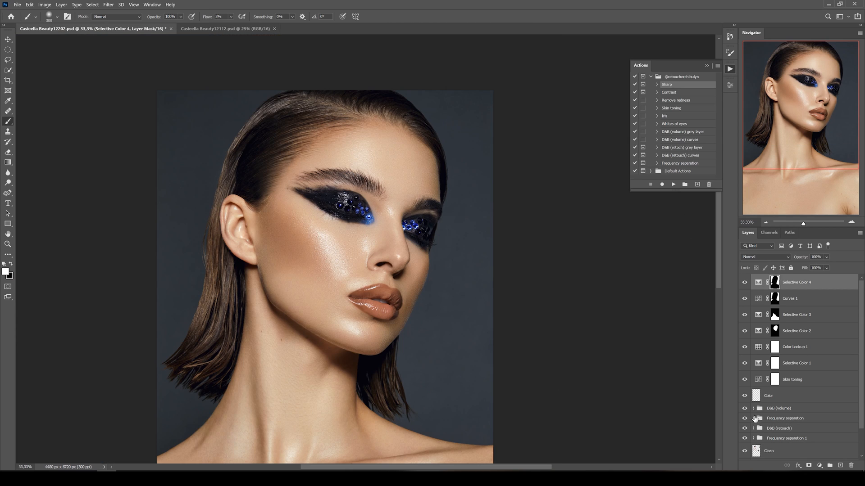
- Smooth the backdrop on the Low layer of the Frequency separation group with a 500 px Mixer Brush at 30% flow, undoing a stroke
scroll(759, 433, down, 1)
click(758, 431)
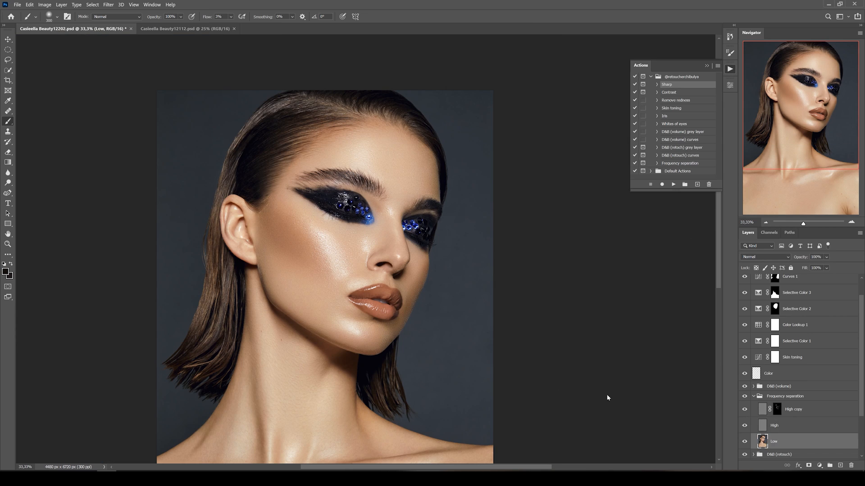
key(ctrl+z)
key(bracketright)
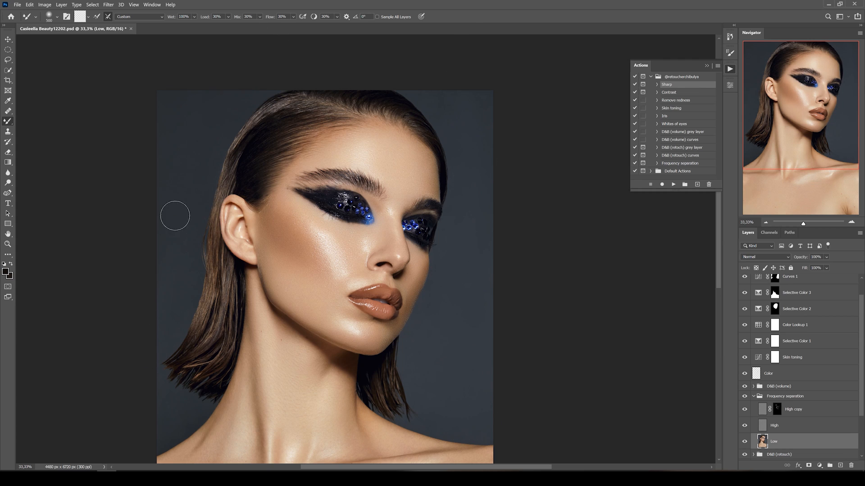
- Run the Sharp action with a High Pass radius of 1 pixel
click(673, 185)
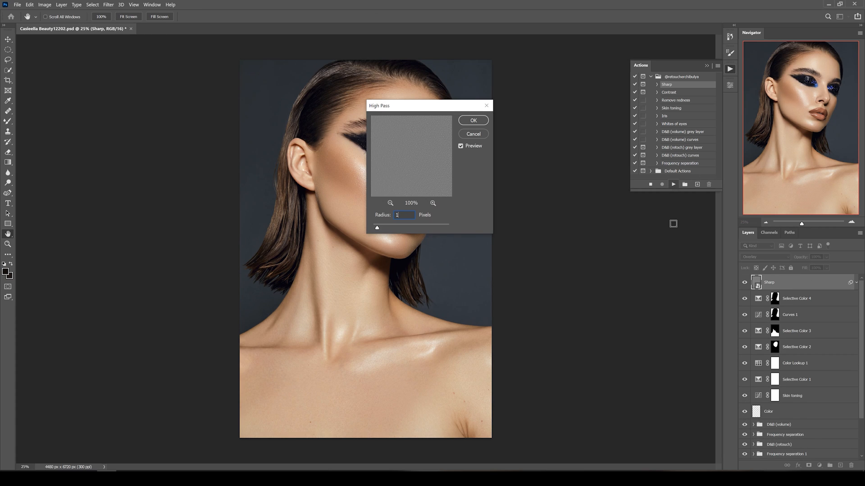
key(Return)
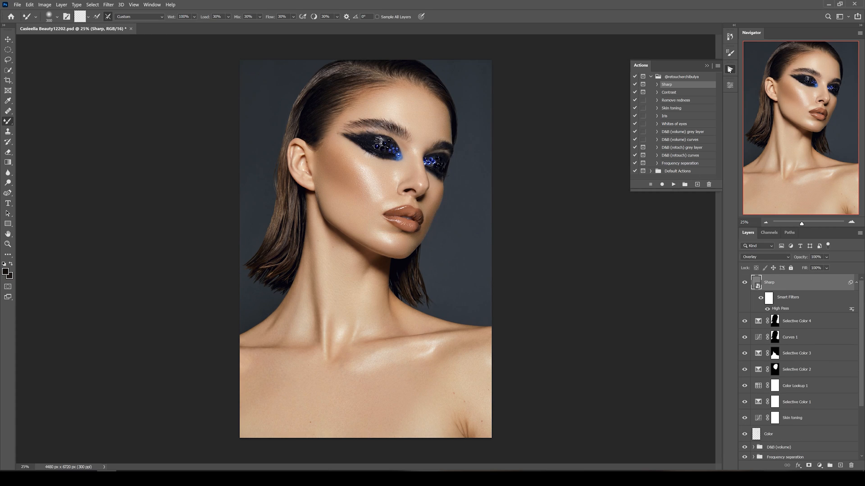